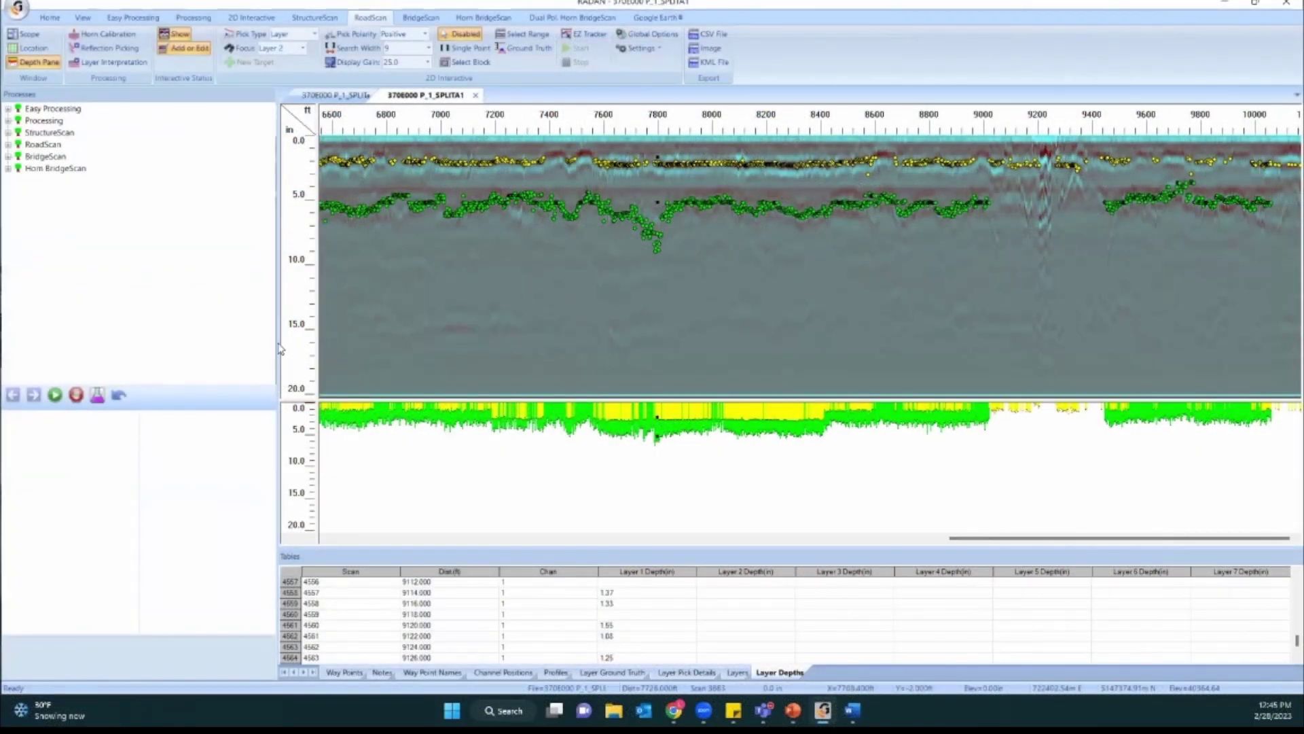
Widen the radargram view and scroll the profile back to its start, 0–4000 ft.
{"action": "left_click_drag", "start_coordinate": [275, 343], "coordinate": [130, 368]}
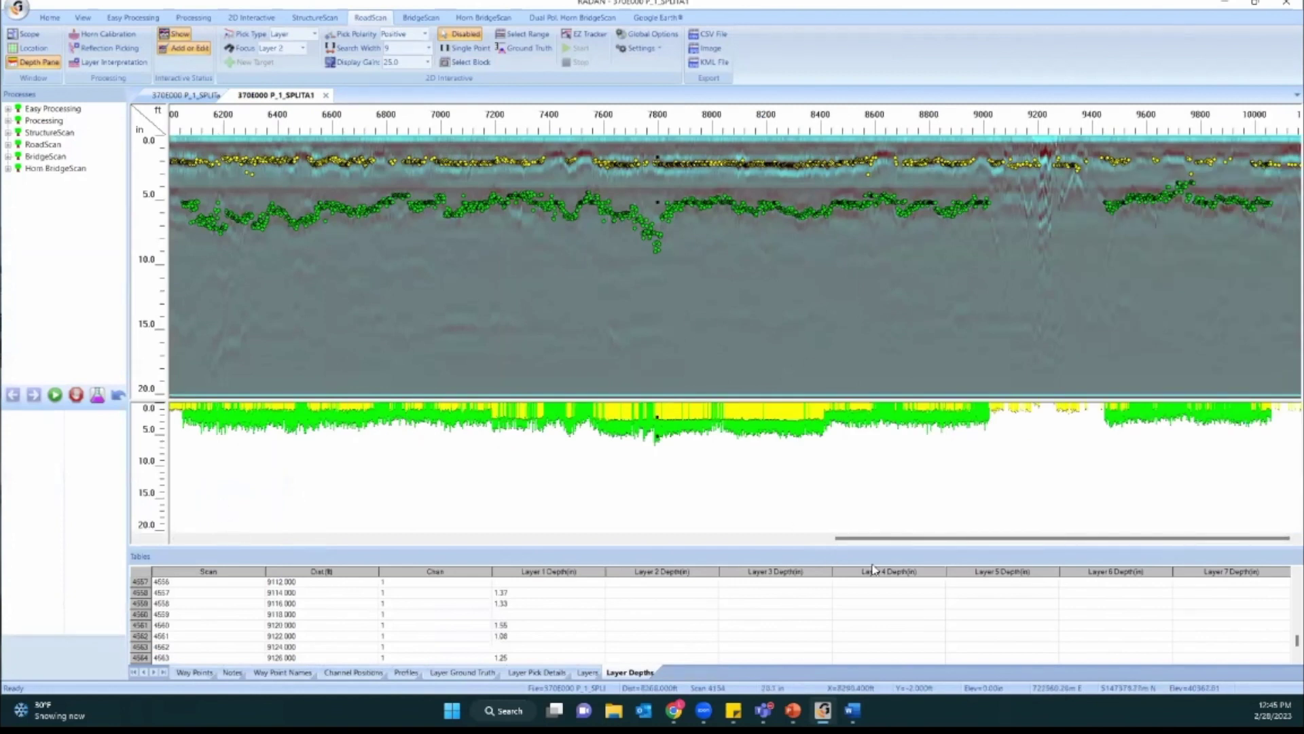
{"action": "left_click_drag", "start_coordinate": [897, 538], "coordinate": [180, 541]}
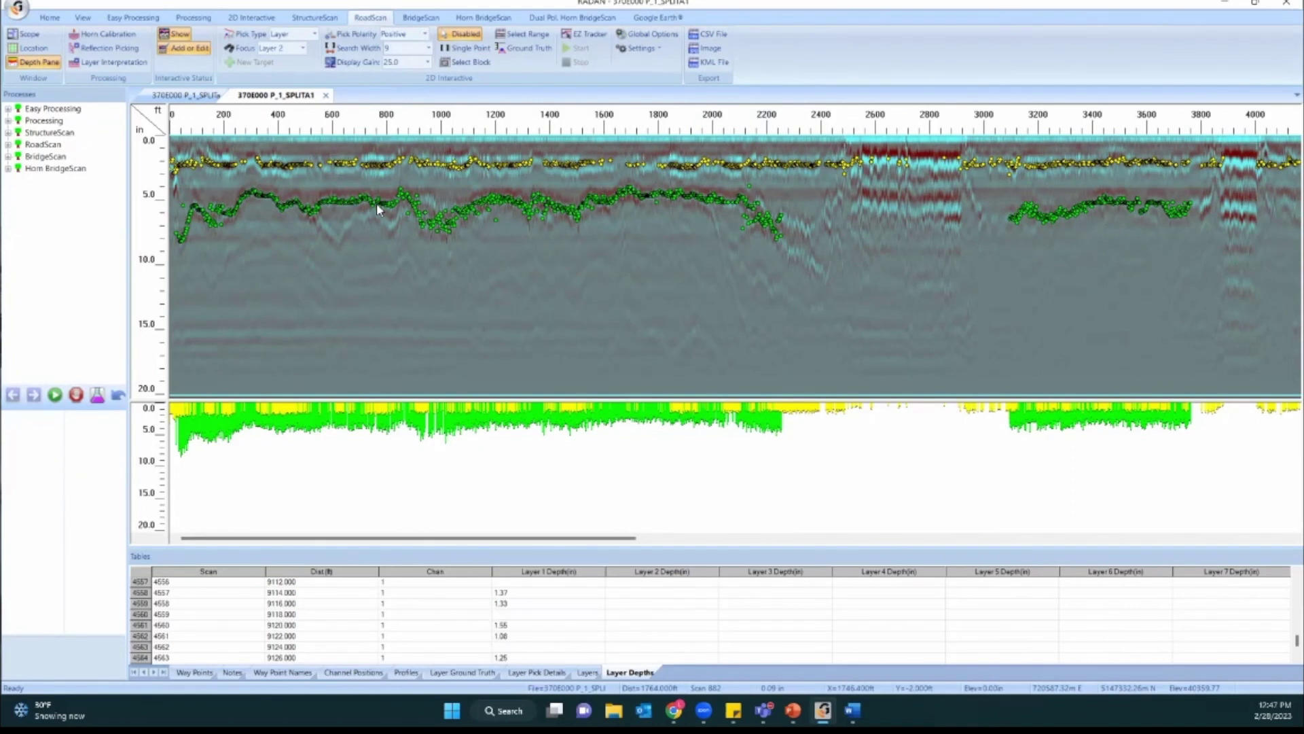
Start a RoadScan CSV export using the saved GSSI > RoadScan preset LAYER 1 AND 2 DEPTHS.
{"action": "left_click", "coordinate": [715, 38]}
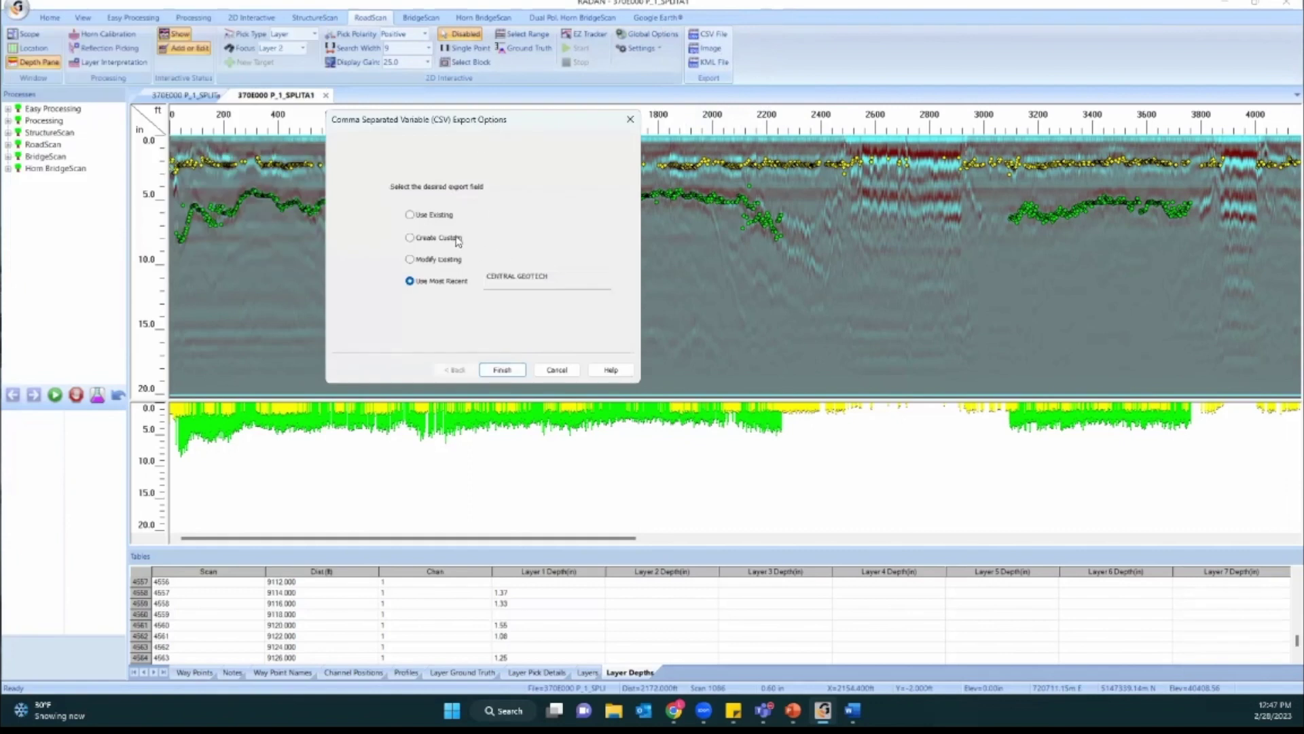
{"action": "left_click", "coordinate": [410, 216]}
{"action": "left_click", "coordinate": [503, 369]}
{"action": "left_click", "coordinate": [432, 191]}
{"action": "double_click", "coordinate": [432, 193]}
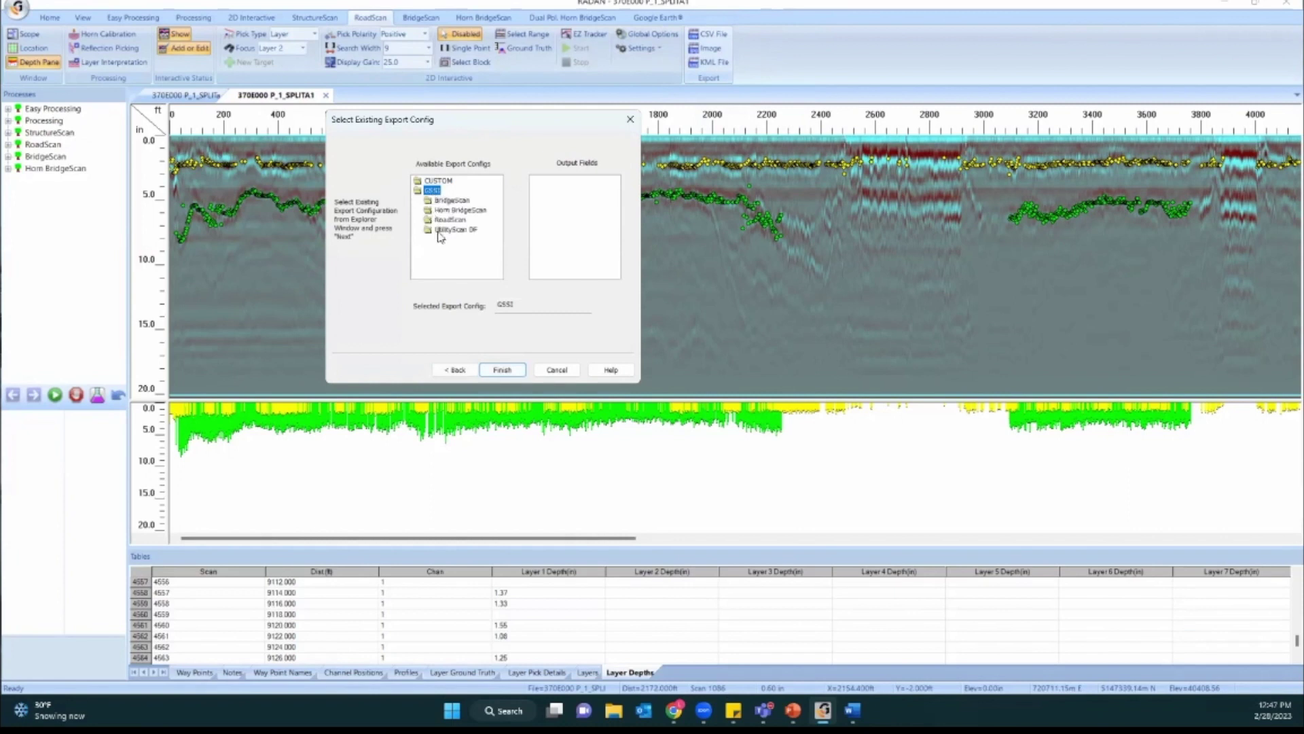
{"action": "double_click", "coordinate": [457, 222]}
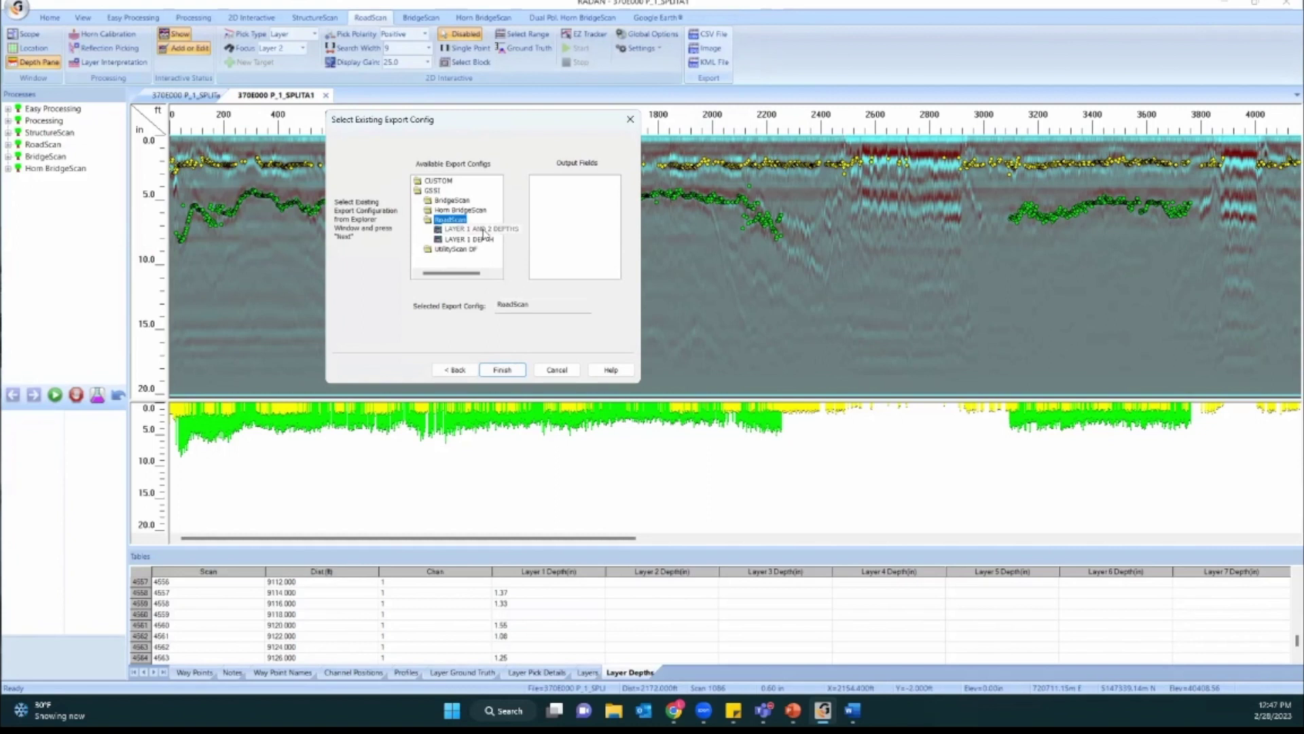
{"action": "left_click", "coordinate": [483, 230]}
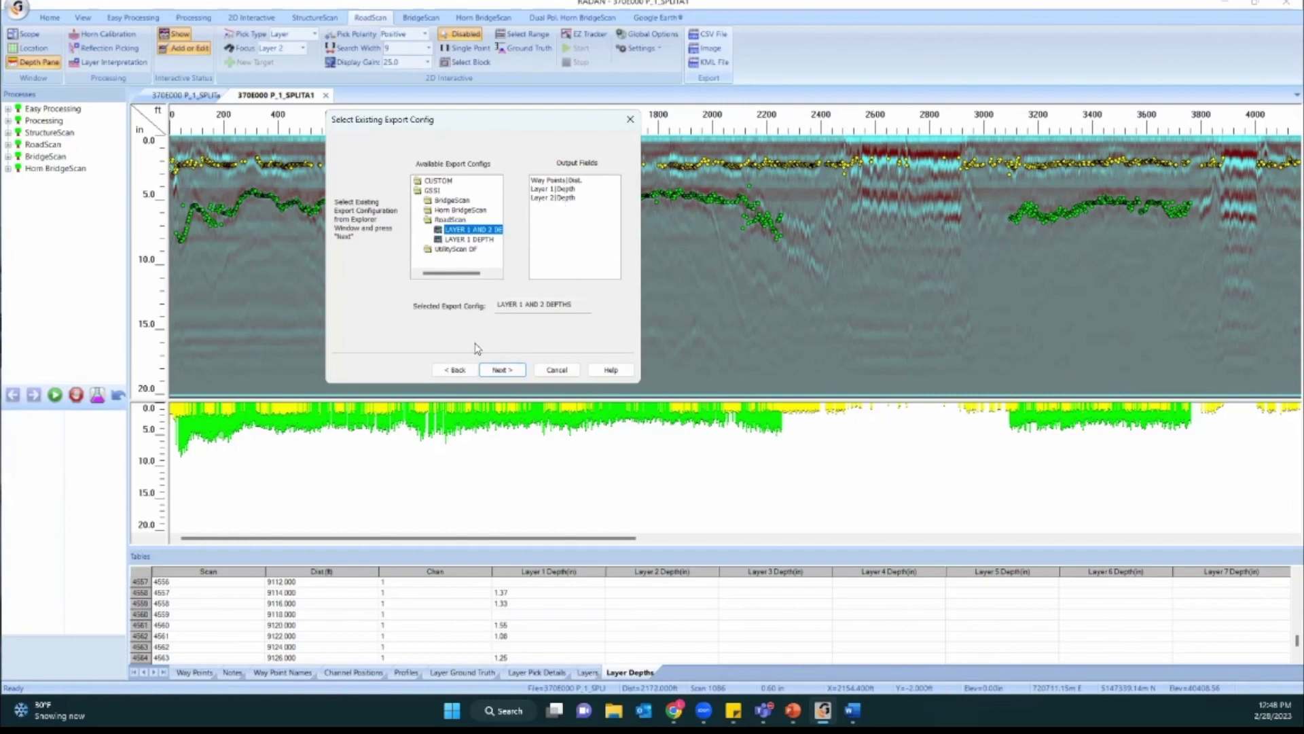
{"action": "left_click", "coordinate": [455, 370]}
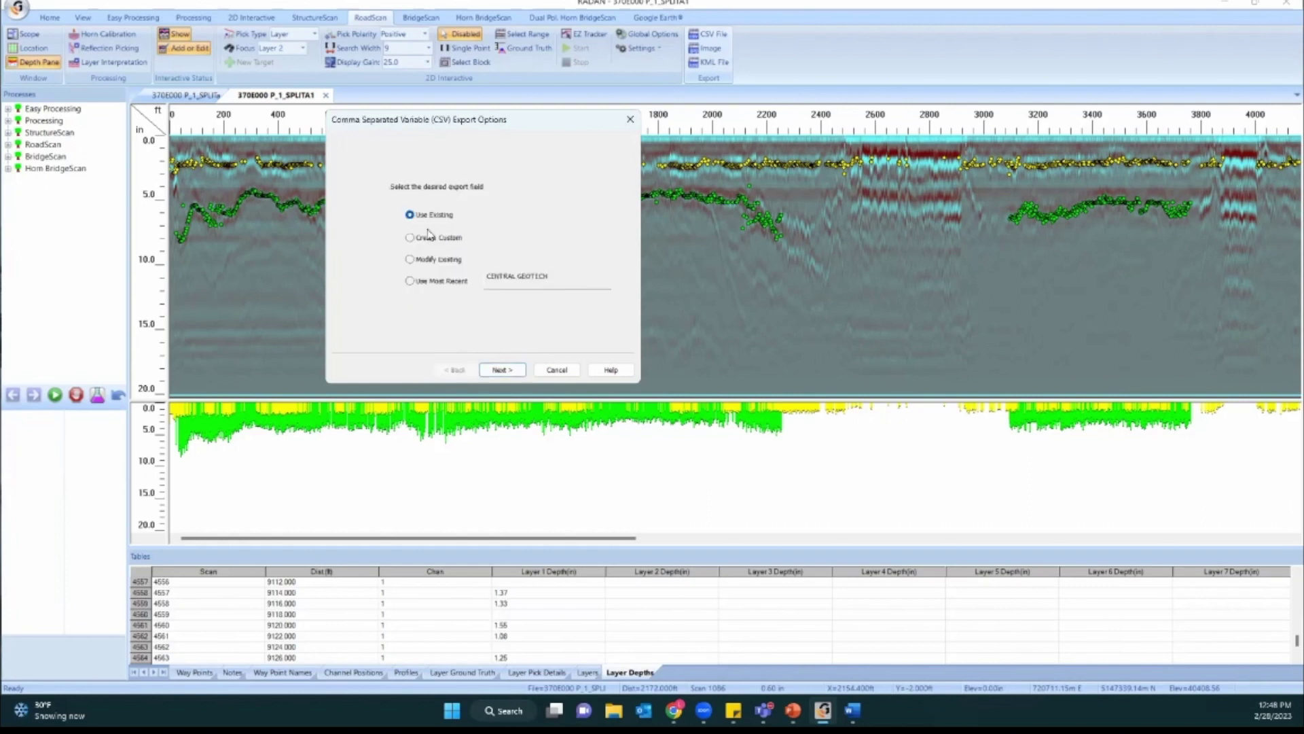
Browse the saved GSSI and CUSTOM export configs, previewing the 3DGPS TEST fields.
{"action": "left_click", "coordinate": [500, 371]}
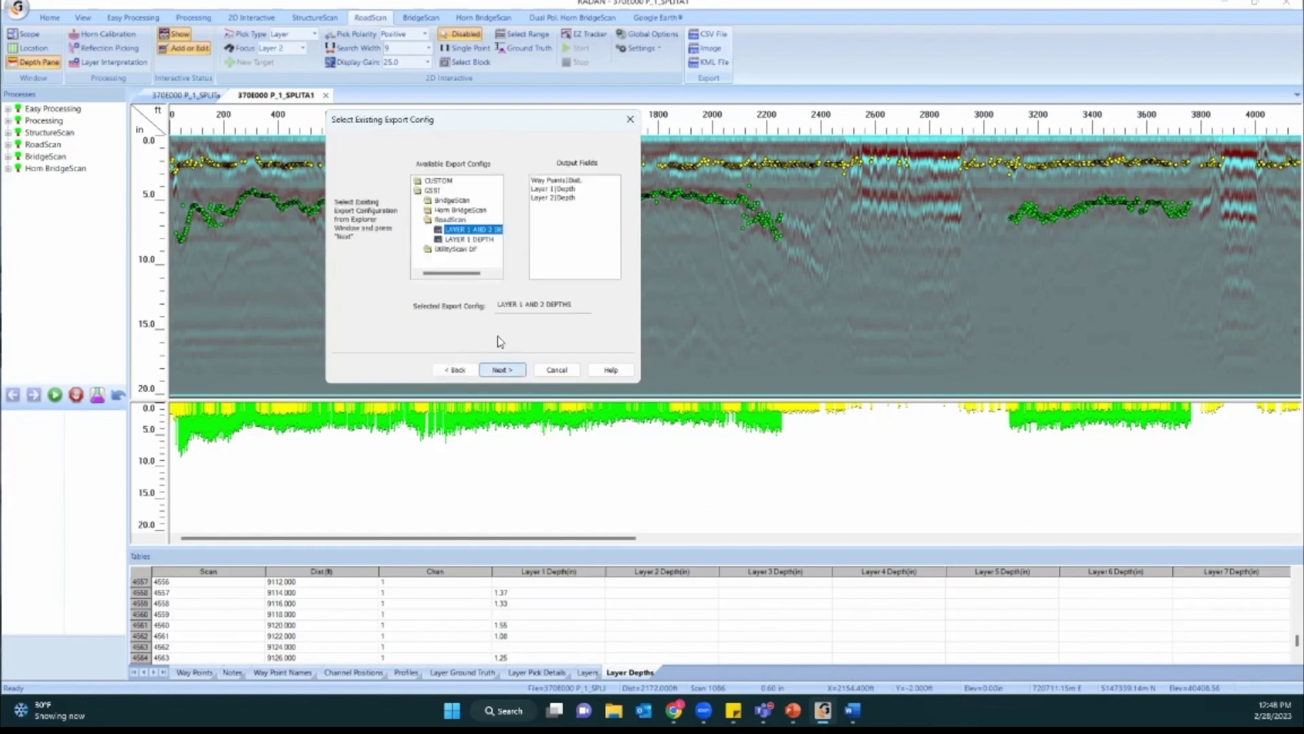
{"action": "left_click", "coordinate": [432, 192]}
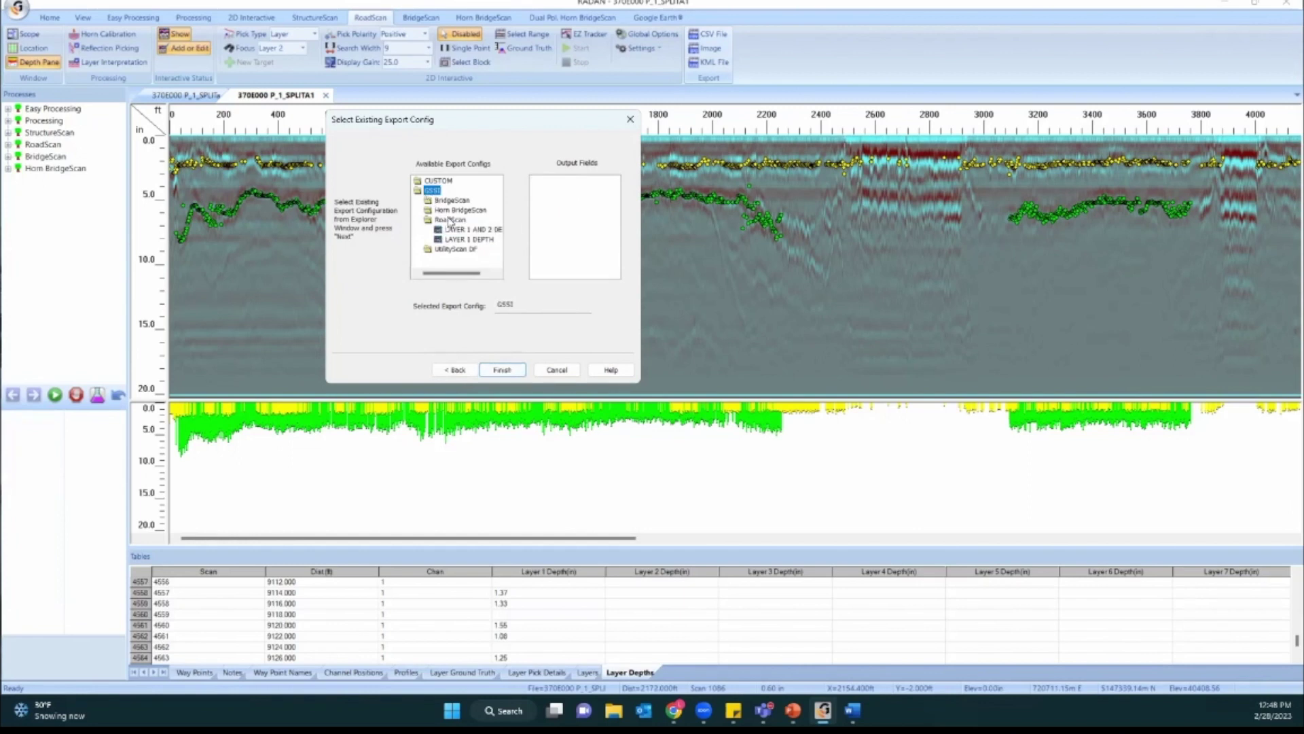
{"action": "left_click", "coordinate": [449, 220]}
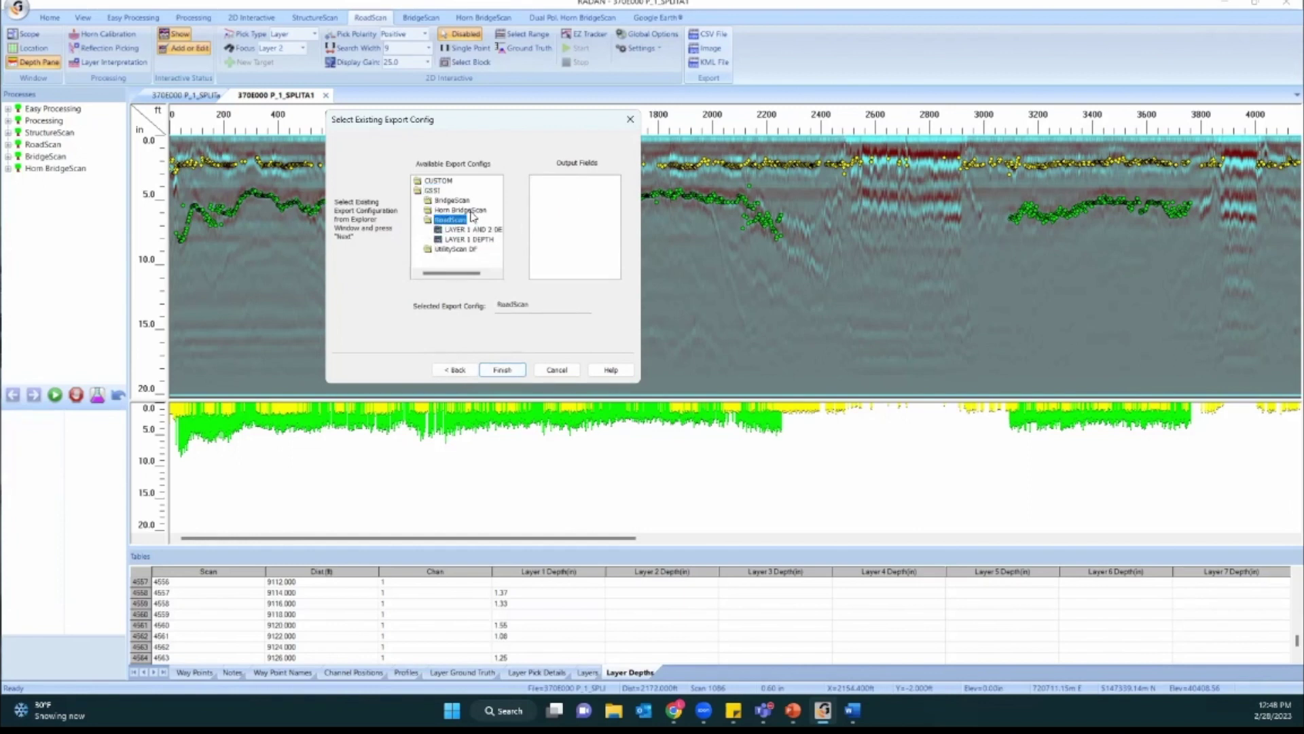
{"action": "double_click", "coordinate": [432, 191]}
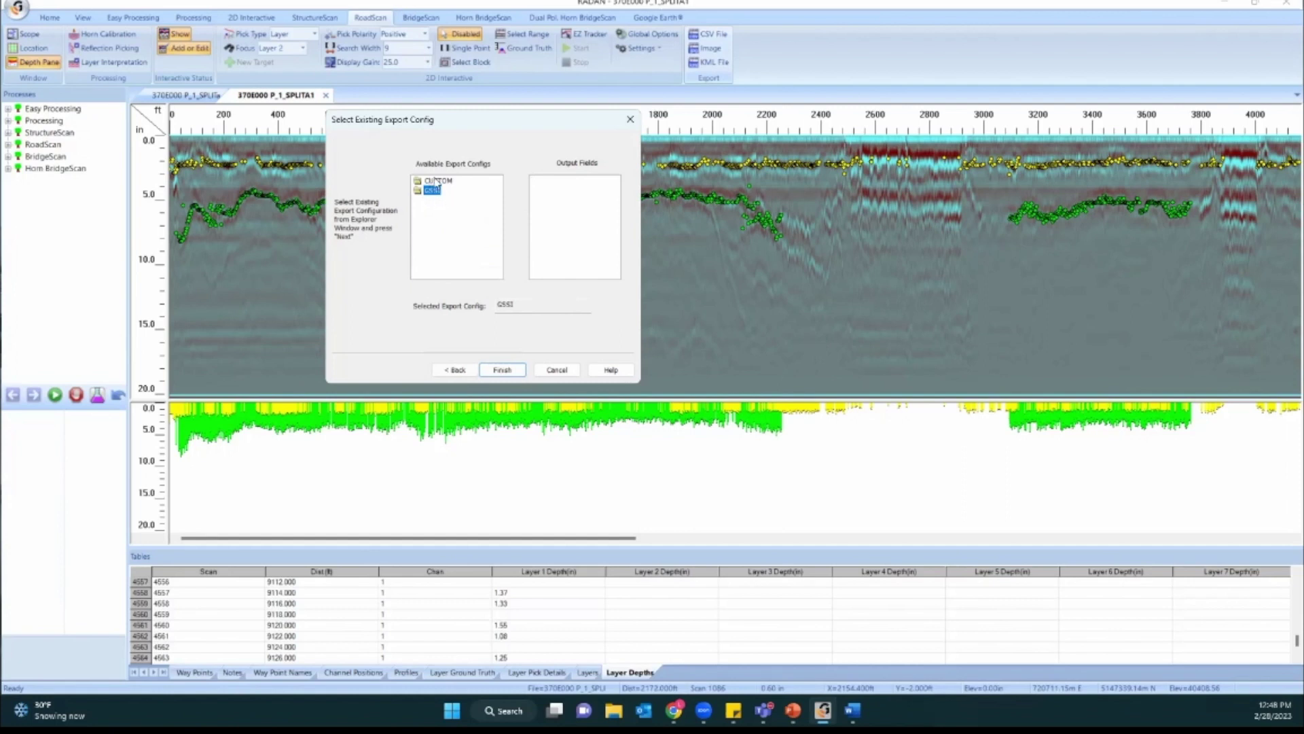
{"action": "left_click", "coordinate": [438, 180]}
{"action": "double_click", "coordinate": [440, 181]}
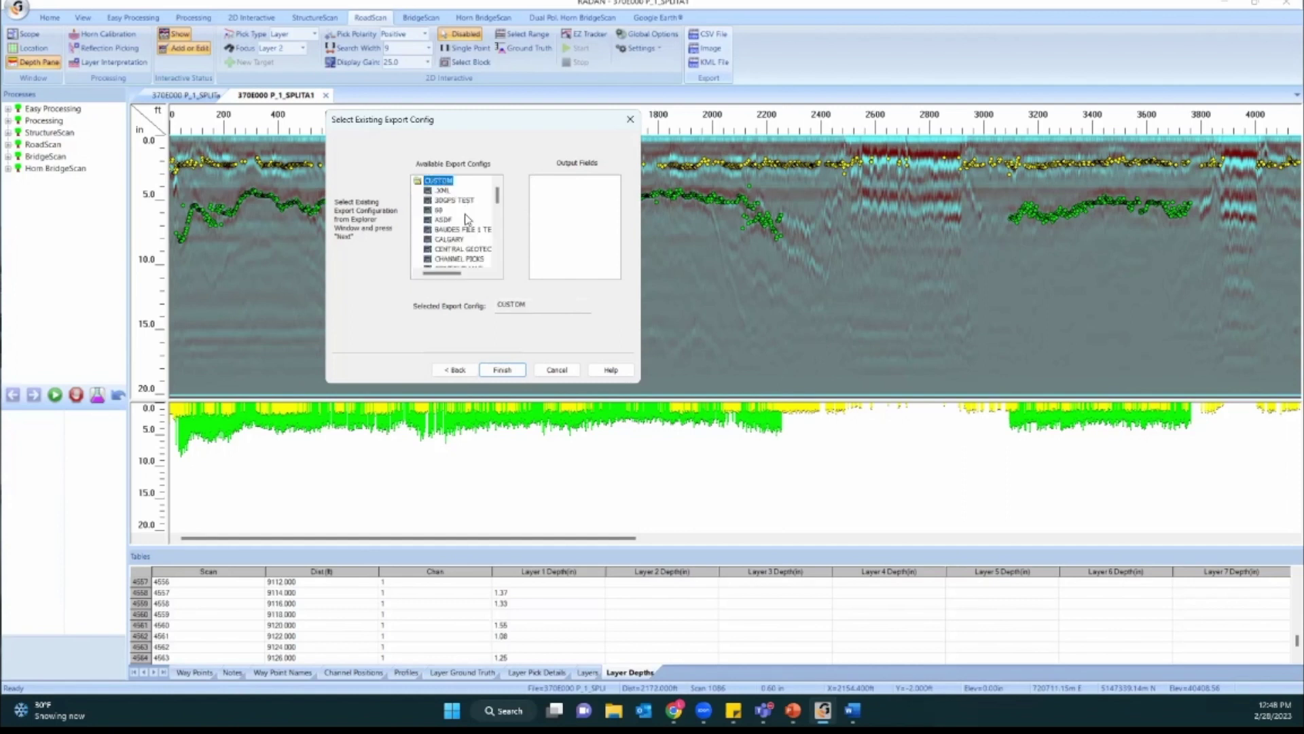
{"action": "scroll", "coordinate": [453, 222], "scroll_direction": "down", "scroll_amount": 3}
{"action": "scroll", "coordinate": [453, 222], "scroll_direction": "down", "scroll_amount": 8}
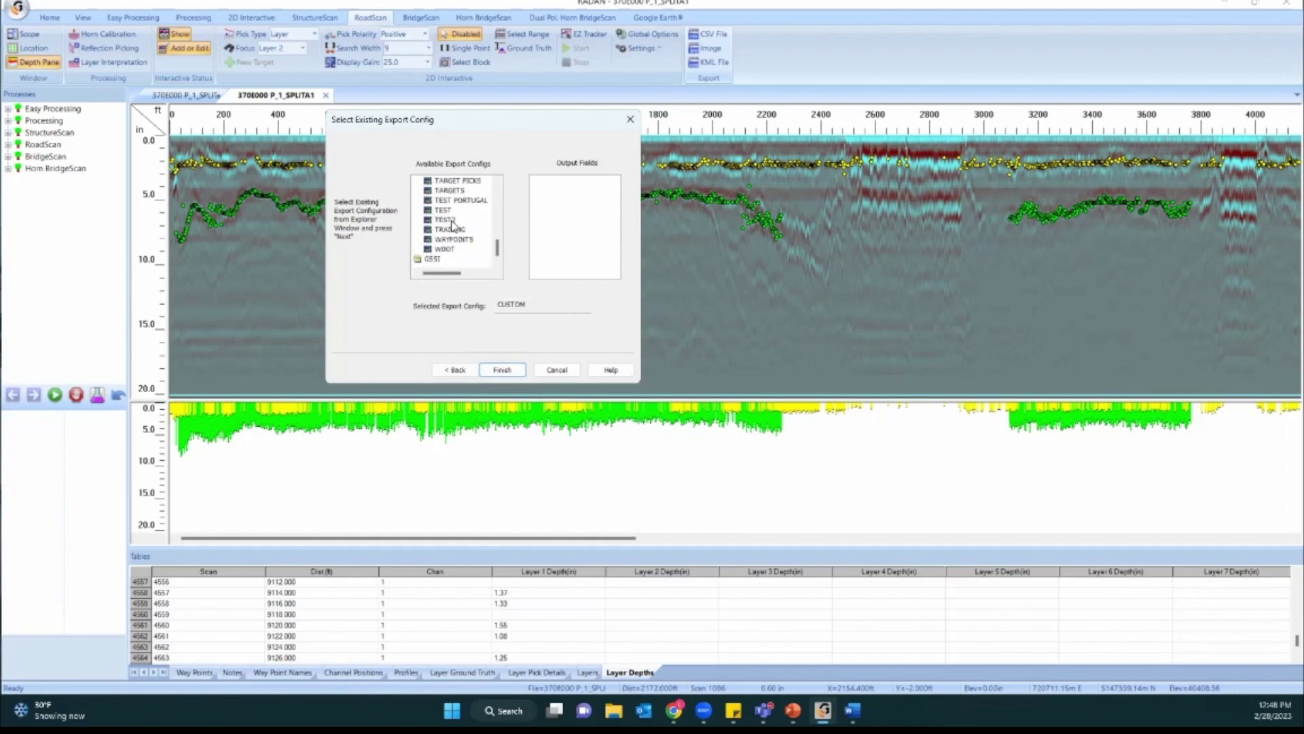
{"action": "scroll", "coordinate": [451, 231], "scroll_direction": "up", "scroll_amount": 10}
{"action": "left_click", "coordinate": [454, 200]}
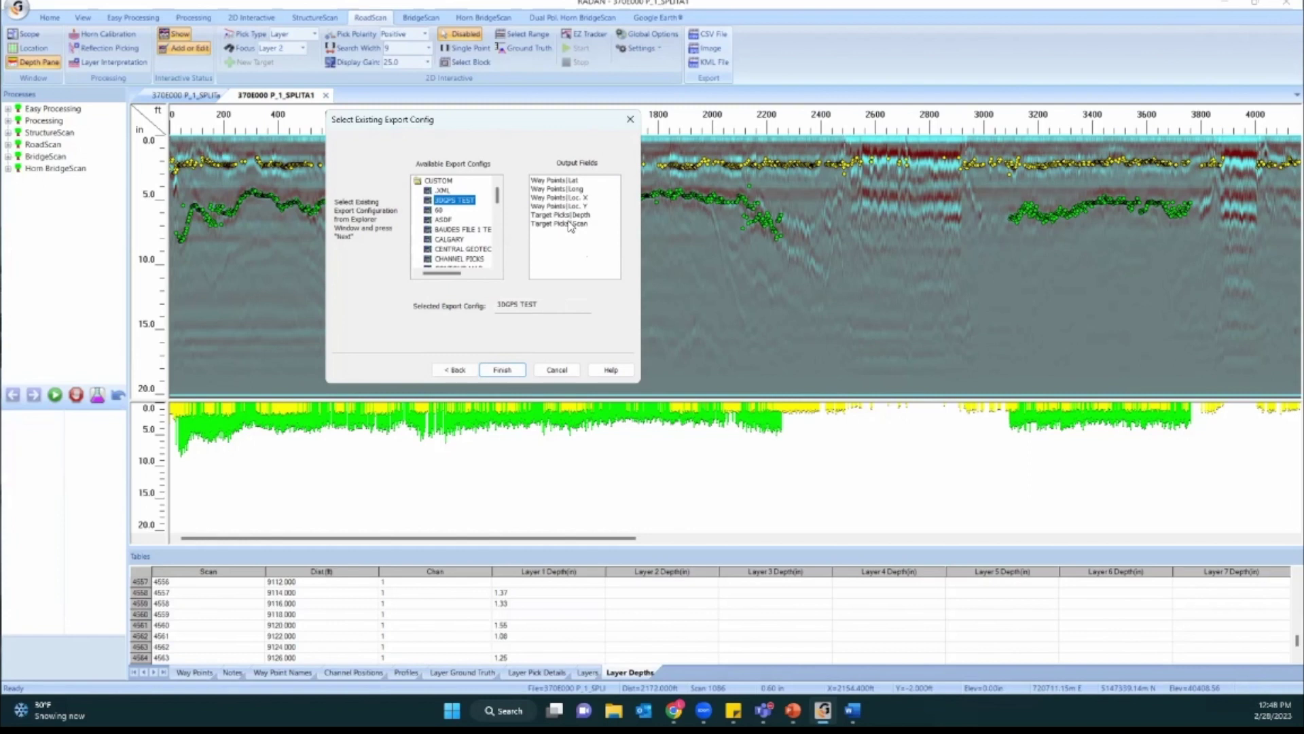
{"action": "left_click", "coordinate": [454, 370]}
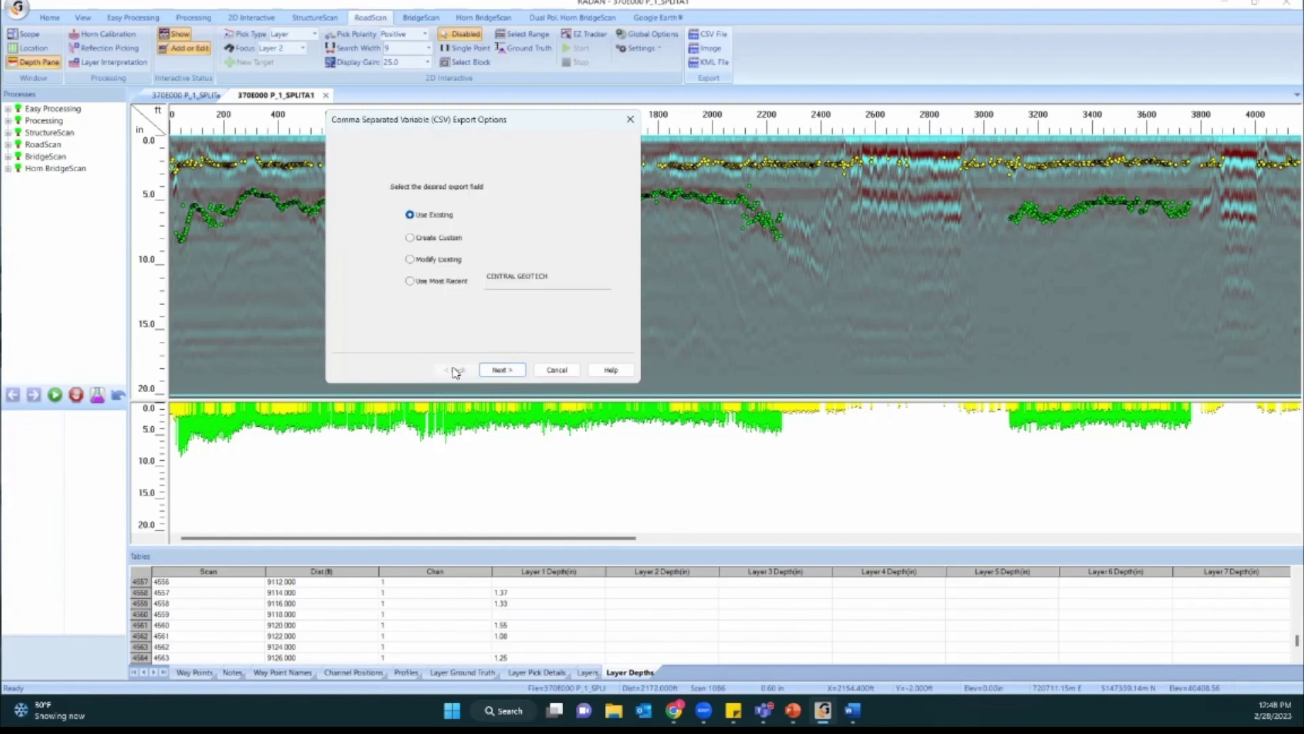
Compare the export options, inspecting the recent CENTRAL GEOTECH config, and settle on Create Custom.
{"action": "left_click", "coordinate": [410, 238]}
{"action": "left_click", "coordinate": [412, 283]}
{"action": "left_click_drag", "start_coordinate": [563, 276], "coordinate": [486, 276]}
{"action": "left_click", "coordinate": [584, 280]}
{"action": "left_click", "coordinate": [410, 259]}
{"action": "left_click", "coordinate": [410, 237]}
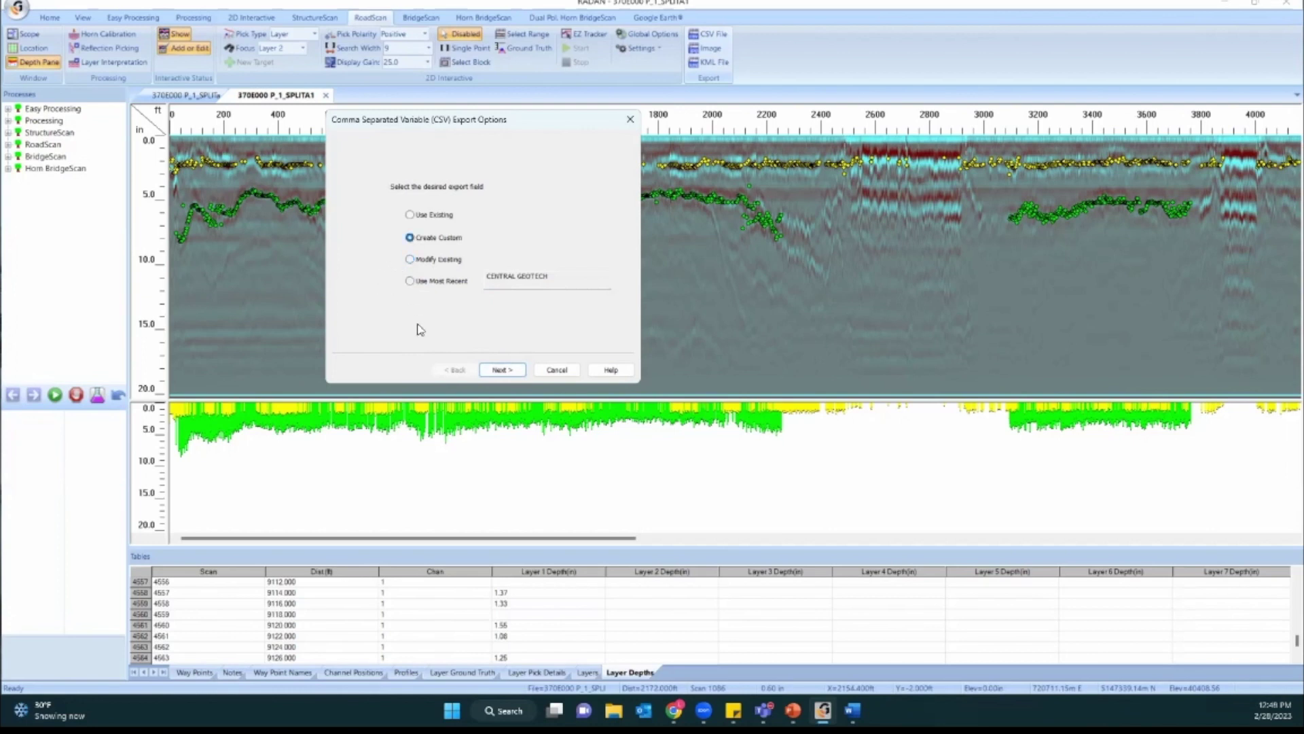
Set the custom export category to Way Points, Targets, And Layers.
{"action": "left_click", "coordinate": [503, 370]}
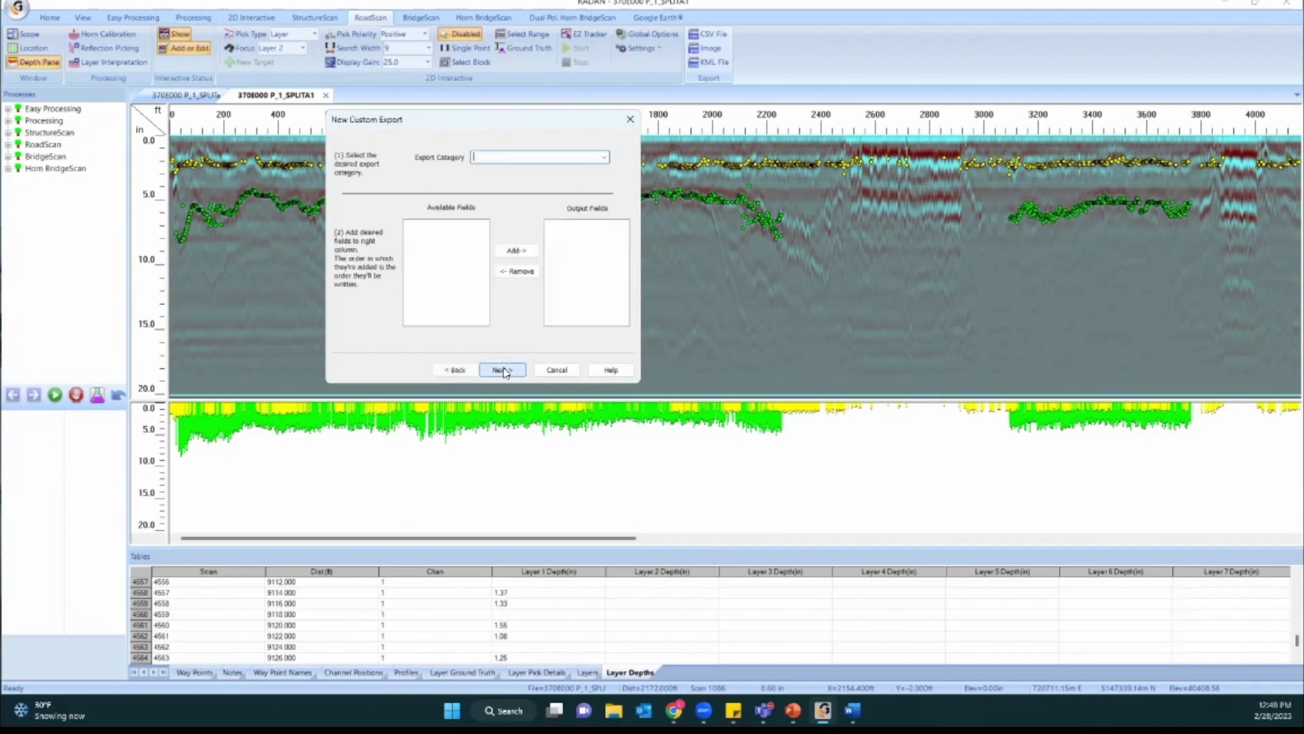
{"action": "left_click", "coordinate": [603, 157]}
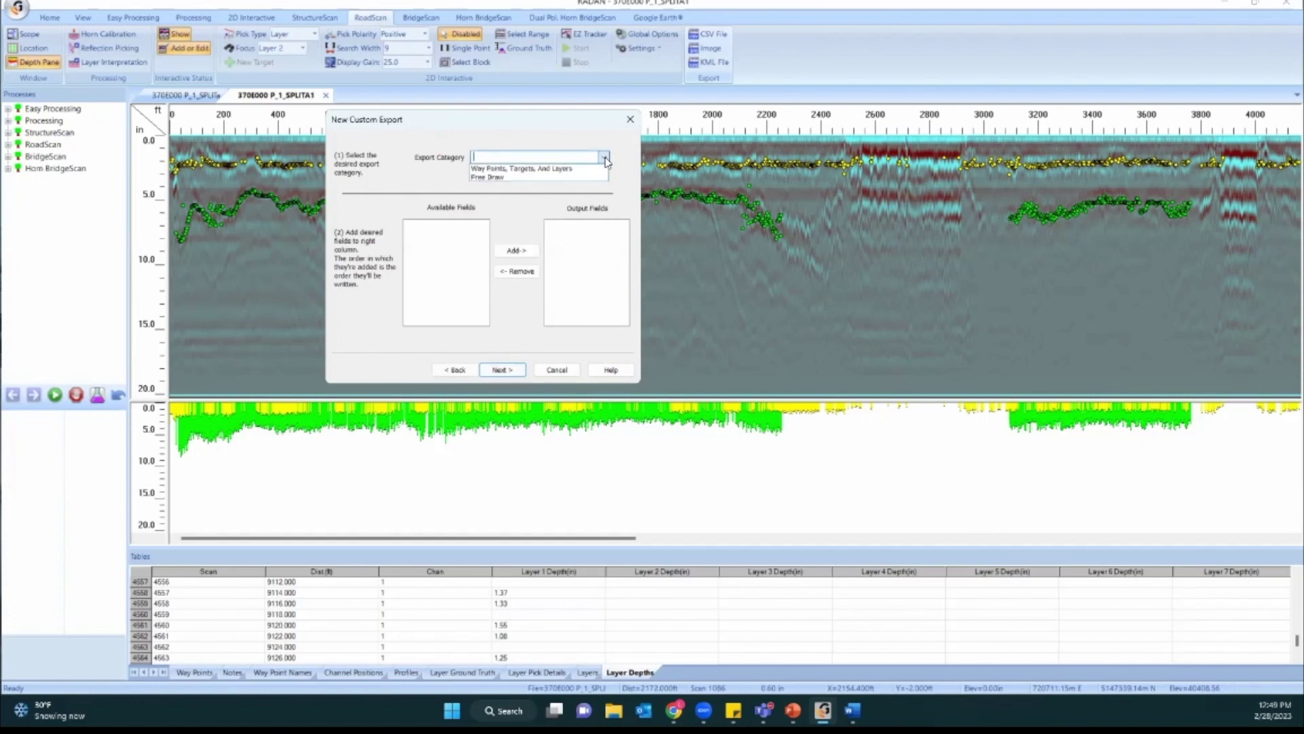
{"action": "left_click", "coordinate": [573, 169]}
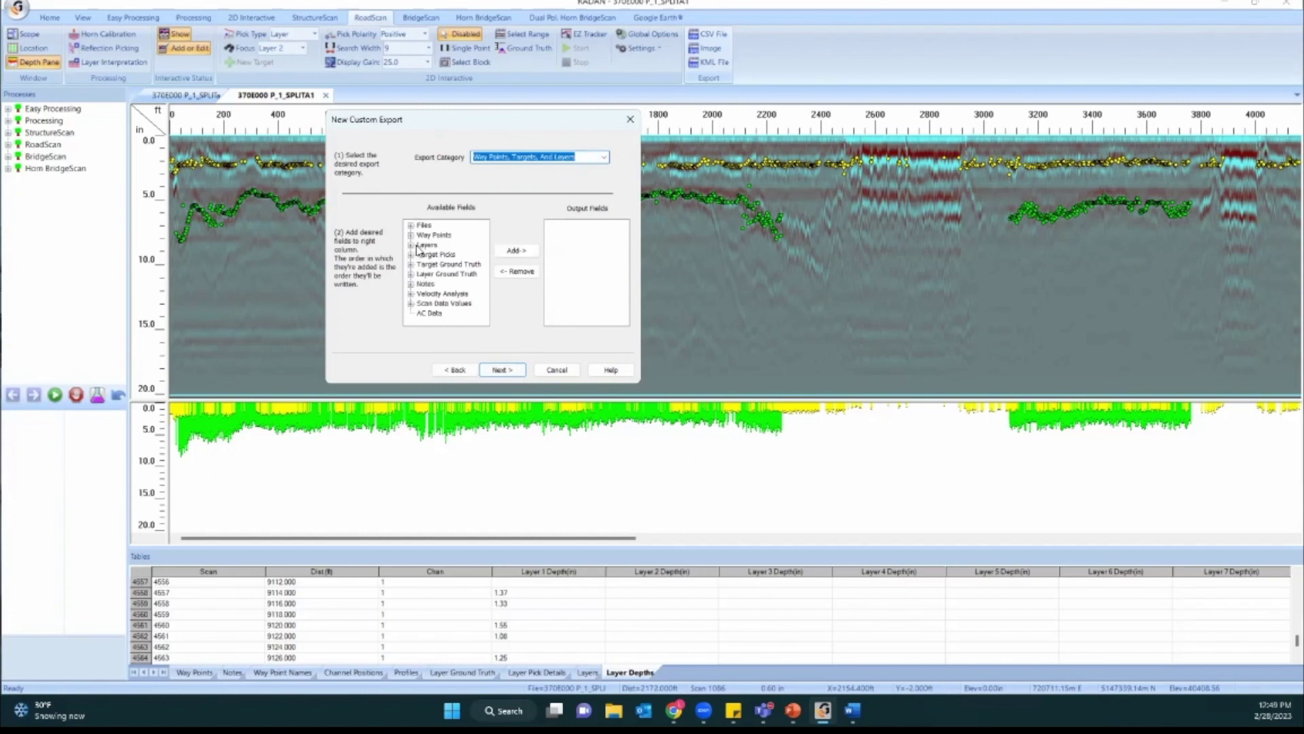
{"action": "left_click", "coordinate": [411, 225]}
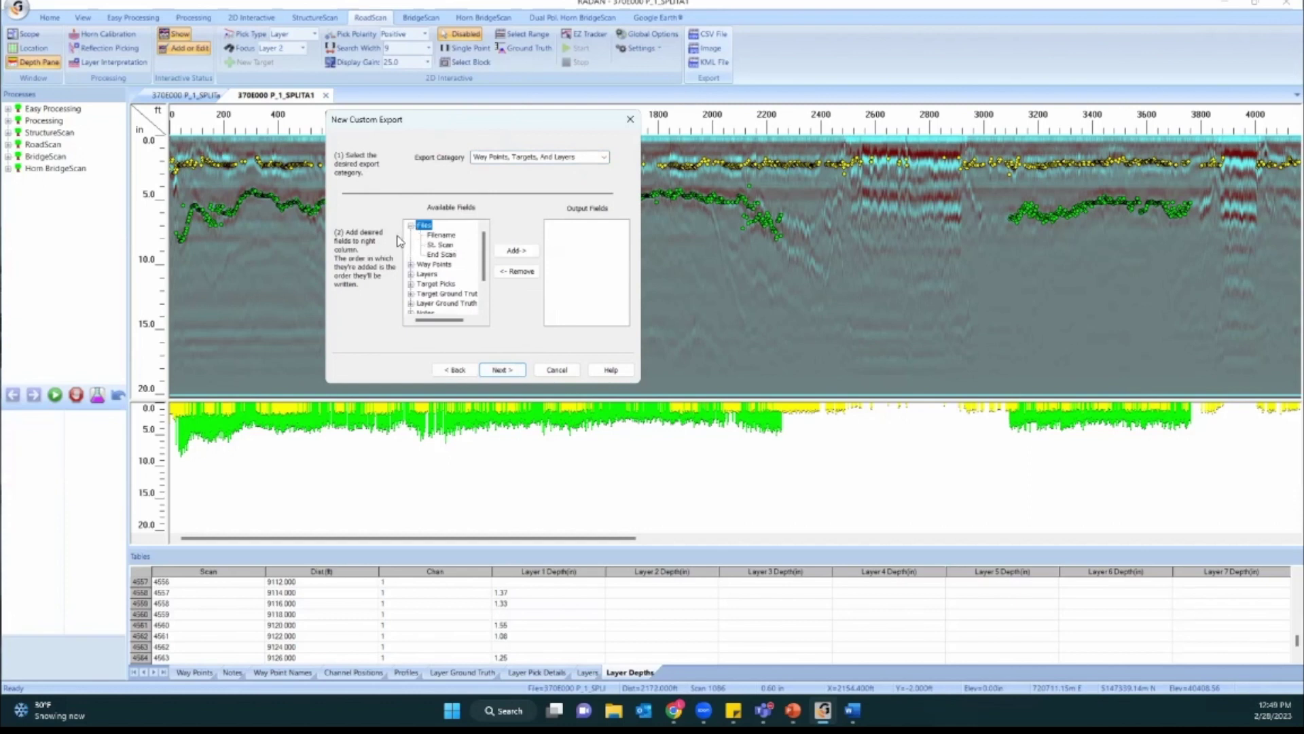
{"action": "left_click", "coordinate": [445, 235]}
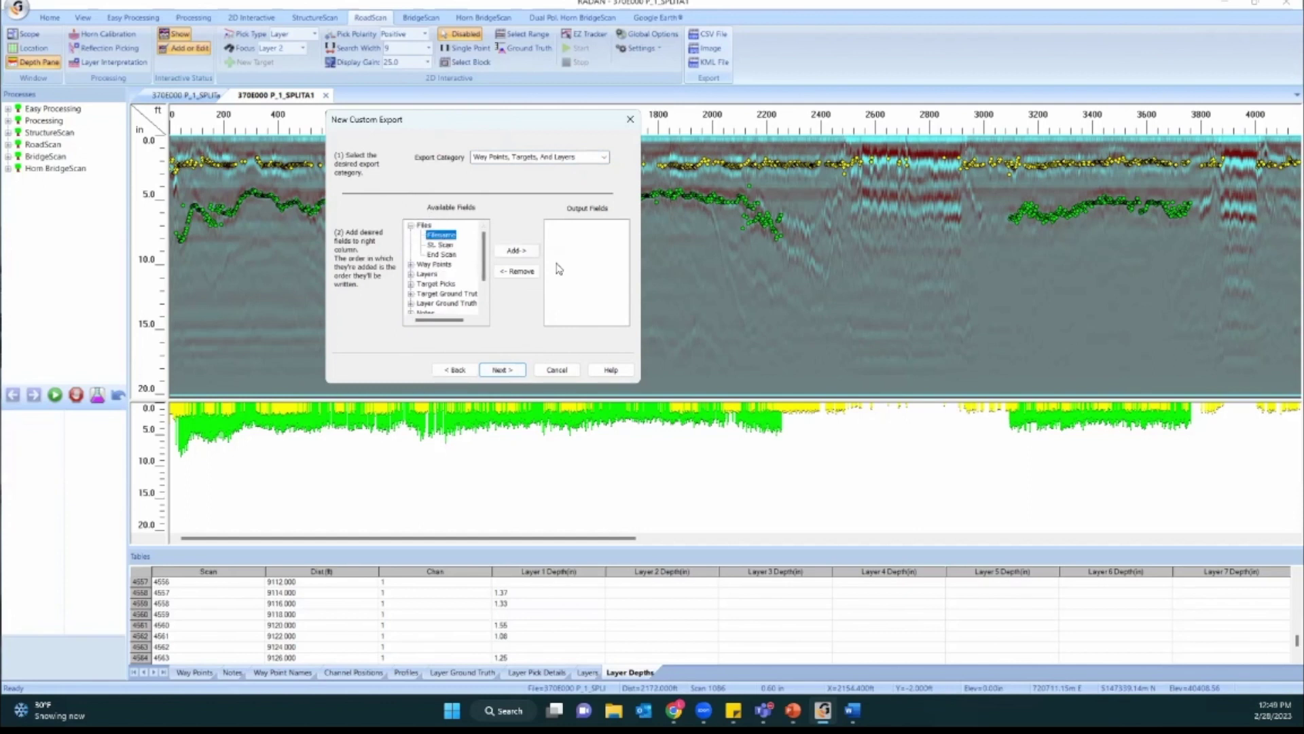
{"action": "left_click", "coordinate": [410, 226]}
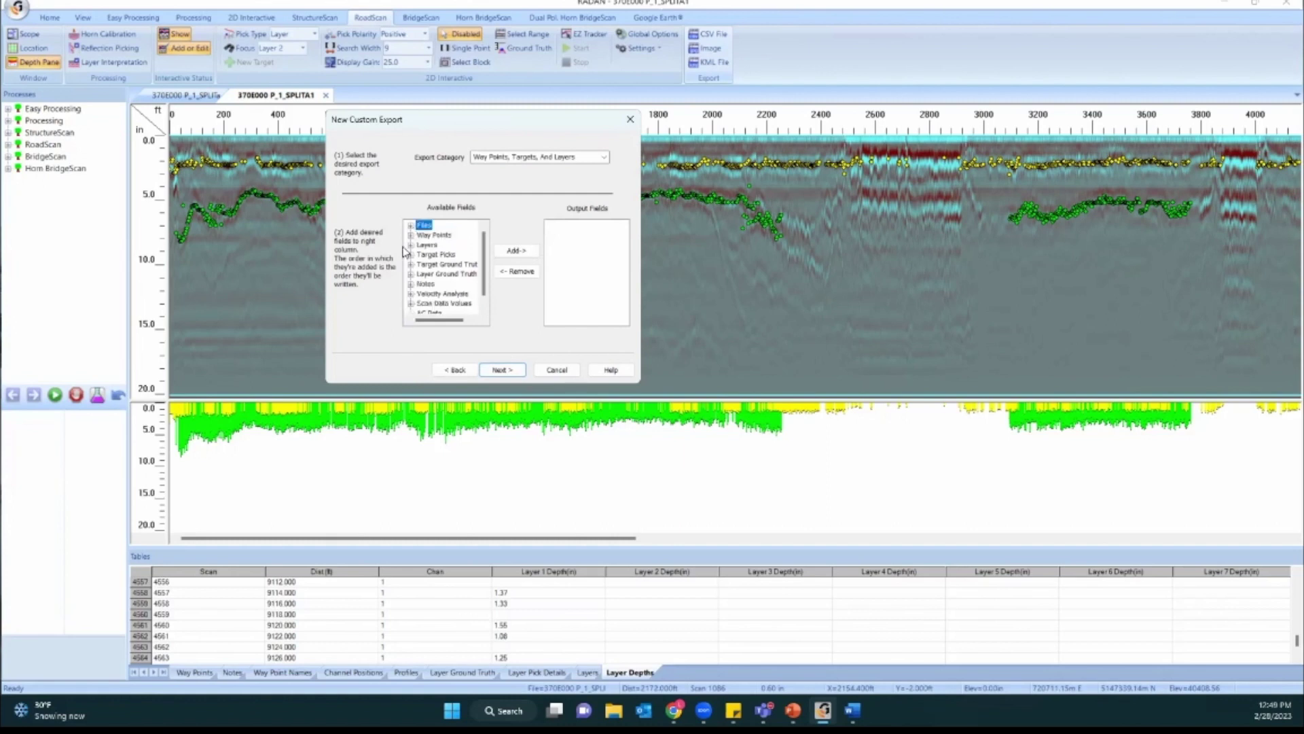
Add the Way Points Dist., Lat and Long fields to the output fields.
{"action": "left_click", "coordinate": [410, 235]}
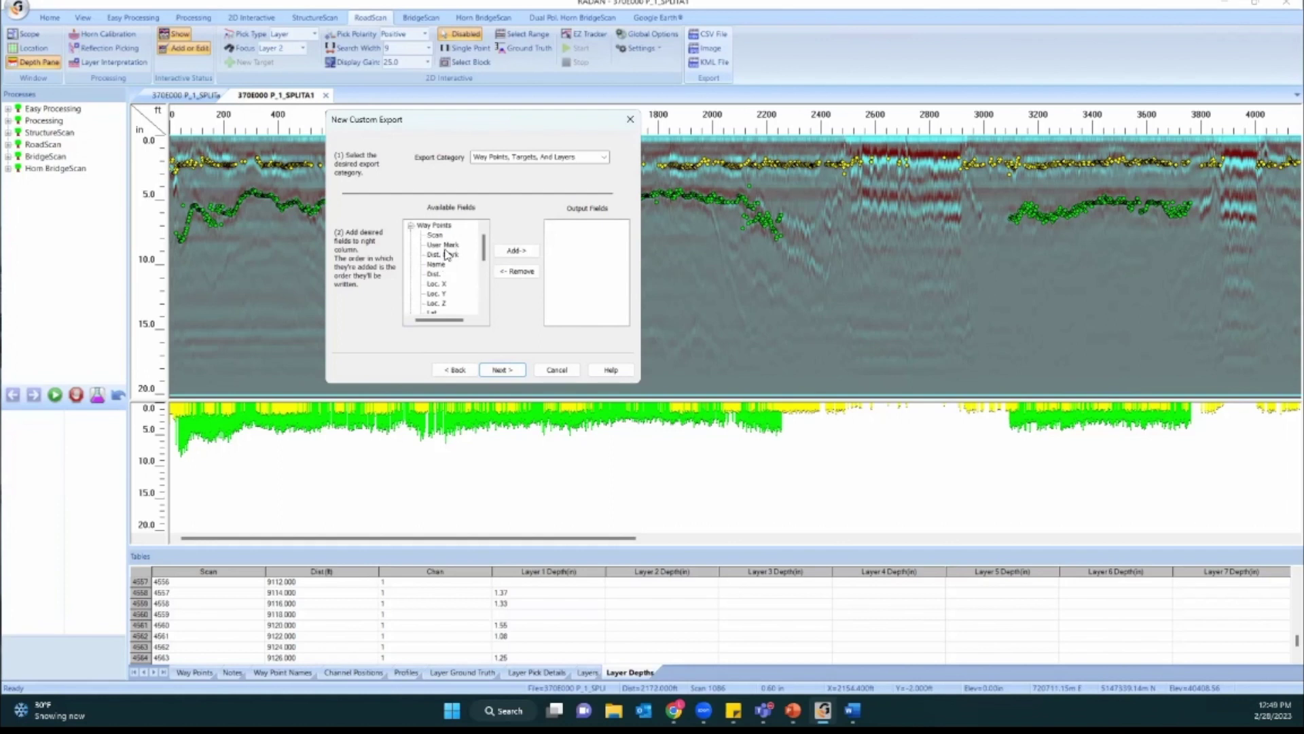
{"action": "left_click", "coordinate": [433, 274]}
{"action": "left_click", "coordinate": [525, 251]}
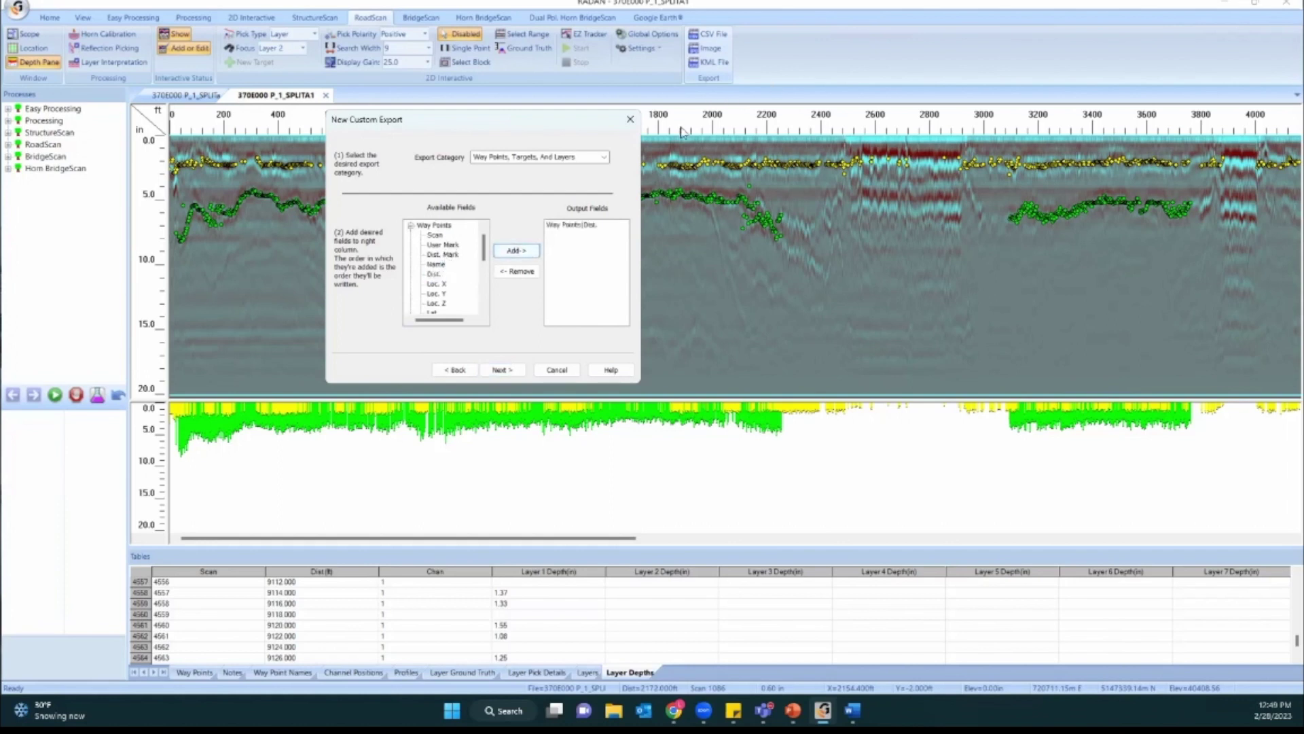
{"action": "scroll", "coordinate": [462, 268], "scroll_direction": "down", "scroll_amount": 1}
{"action": "left_click", "coordinate": [516, 251]}
{"action": "left_click", "coordinate": [434, 294]}
{"action": "left_click", "coordinate": [517, 251]}
{"action": "scroll", "coordinate": [441, 265], "scroll_direction": "down", "scroll_amount": 1}
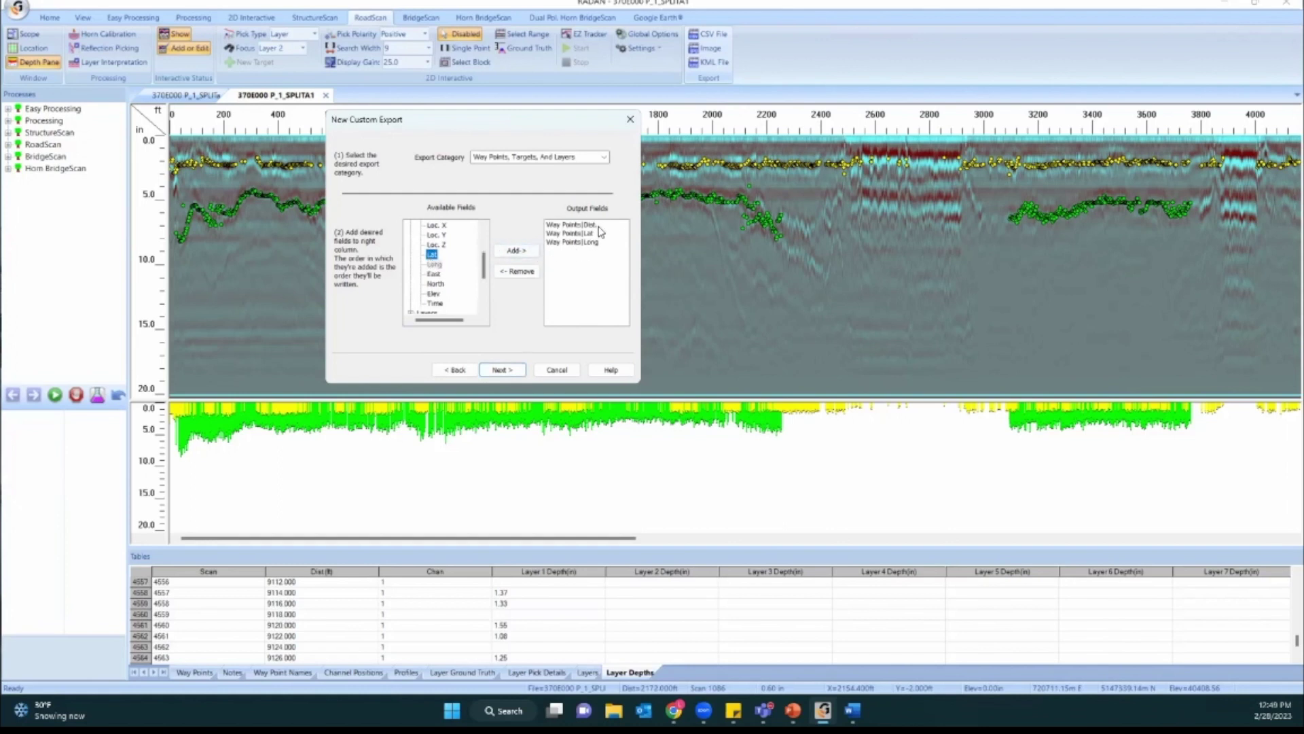
Add Layer 1 Depth to the output fields.
{"action": "scroll", "coordinate": [435, 265], "scroll_direction": "down", "scroll_amount": 2}
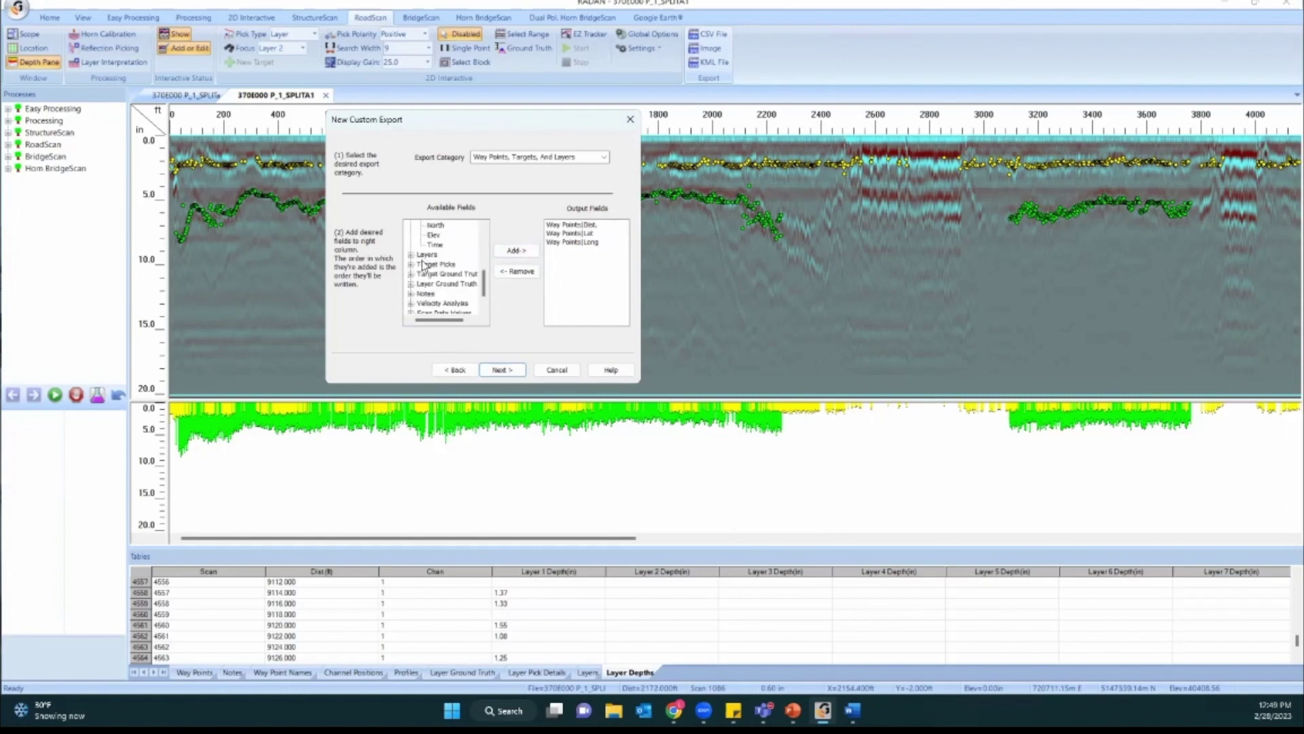
{"action": "left_click", "coordinate": [410, 255]}
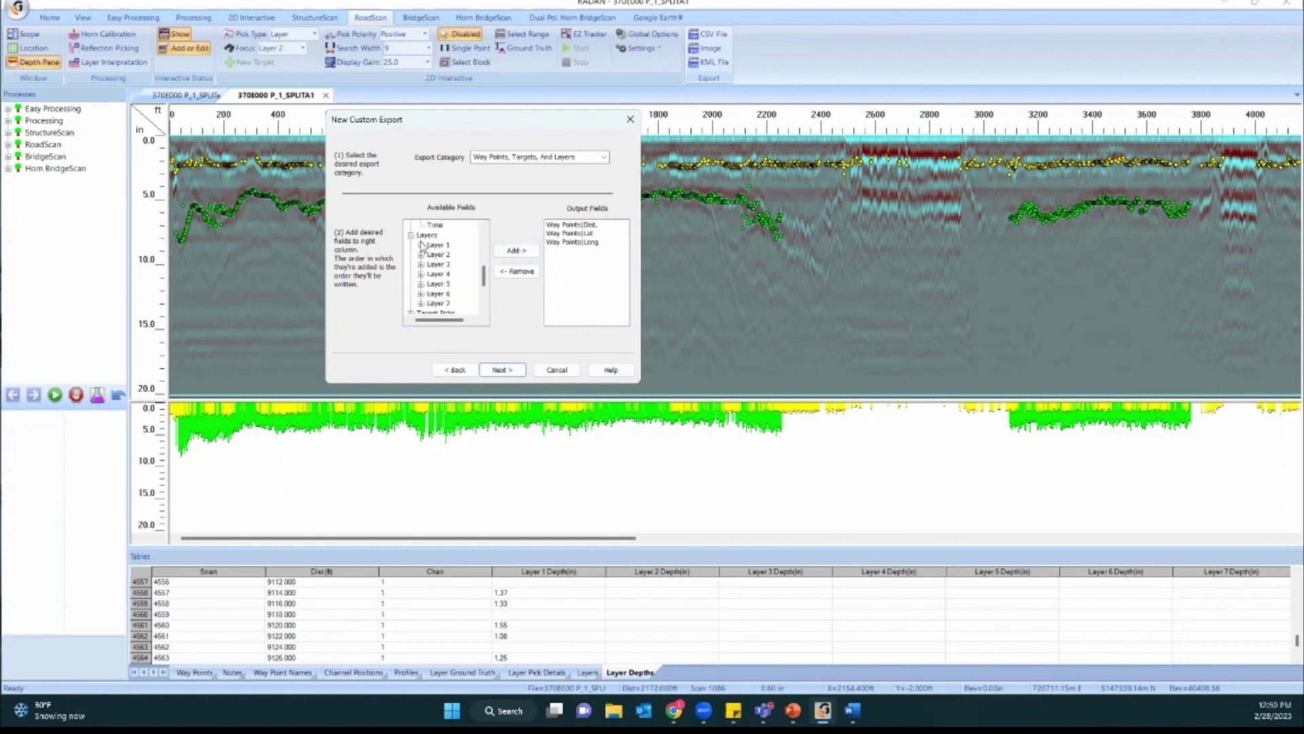
{"action": "left_click", "coordinate": [422, 245]}
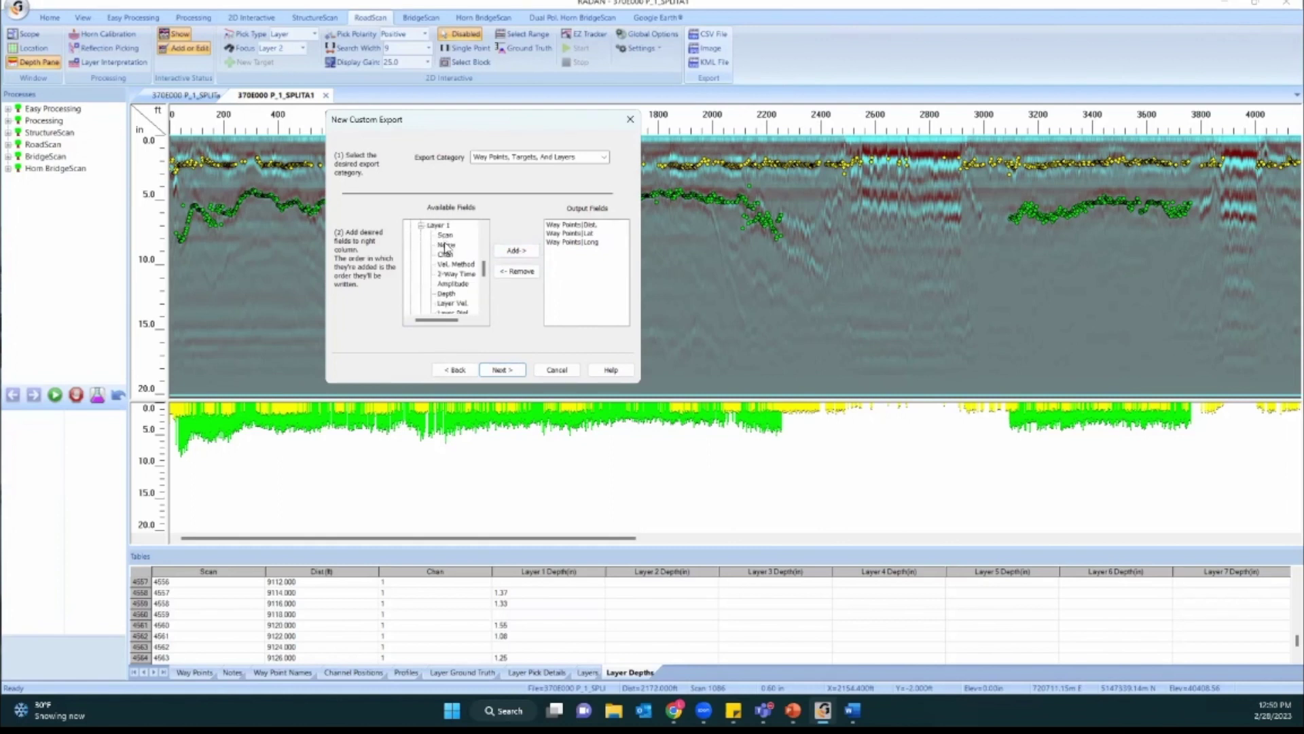
{"action": "left_click", "coordinate": [447, 294]}
{"action": "left_click", "coordinate": [518, 251]}
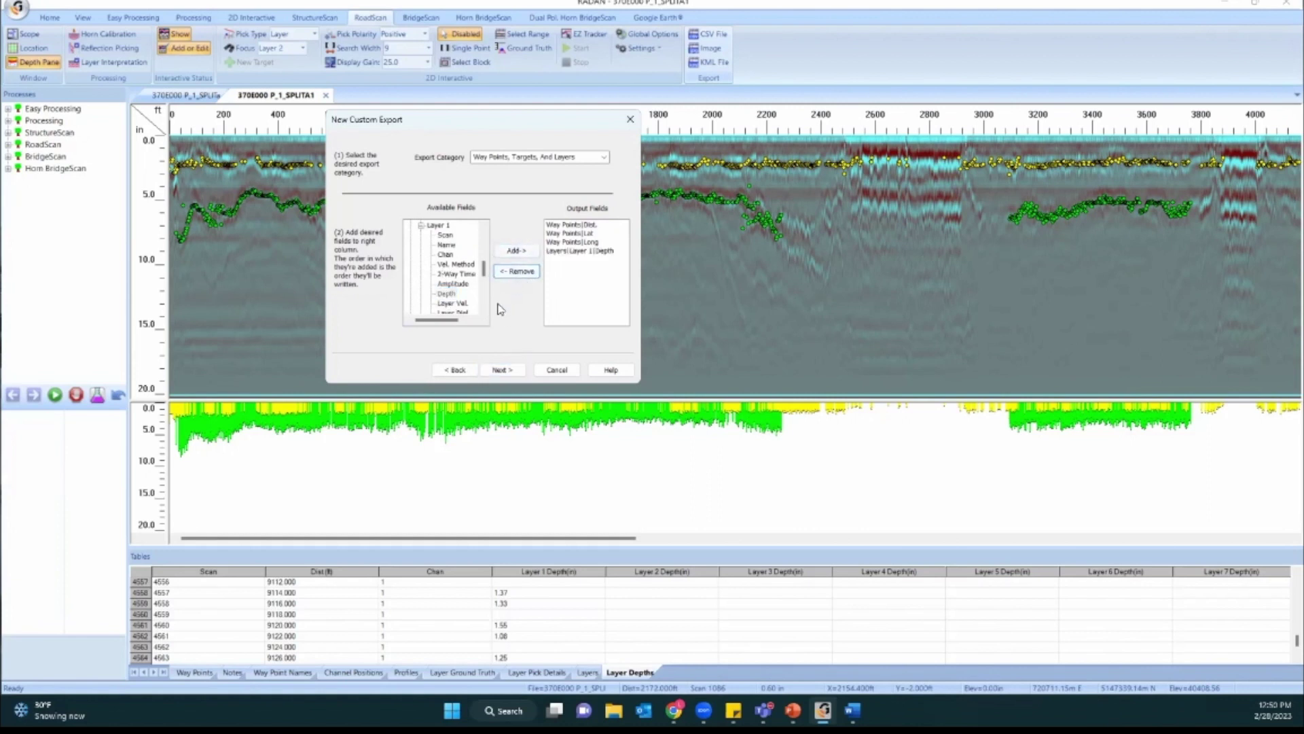
Look over the Layer Amplitude and Dist. fields, then collapse the Layer 1 and Target Picks groups.
{"action": "left_click", "coordinate": [453, 283]}
{"action": "scroll", "coordinate": [453, 304], "scroll_direction": "down", "scroll_amount": 1}
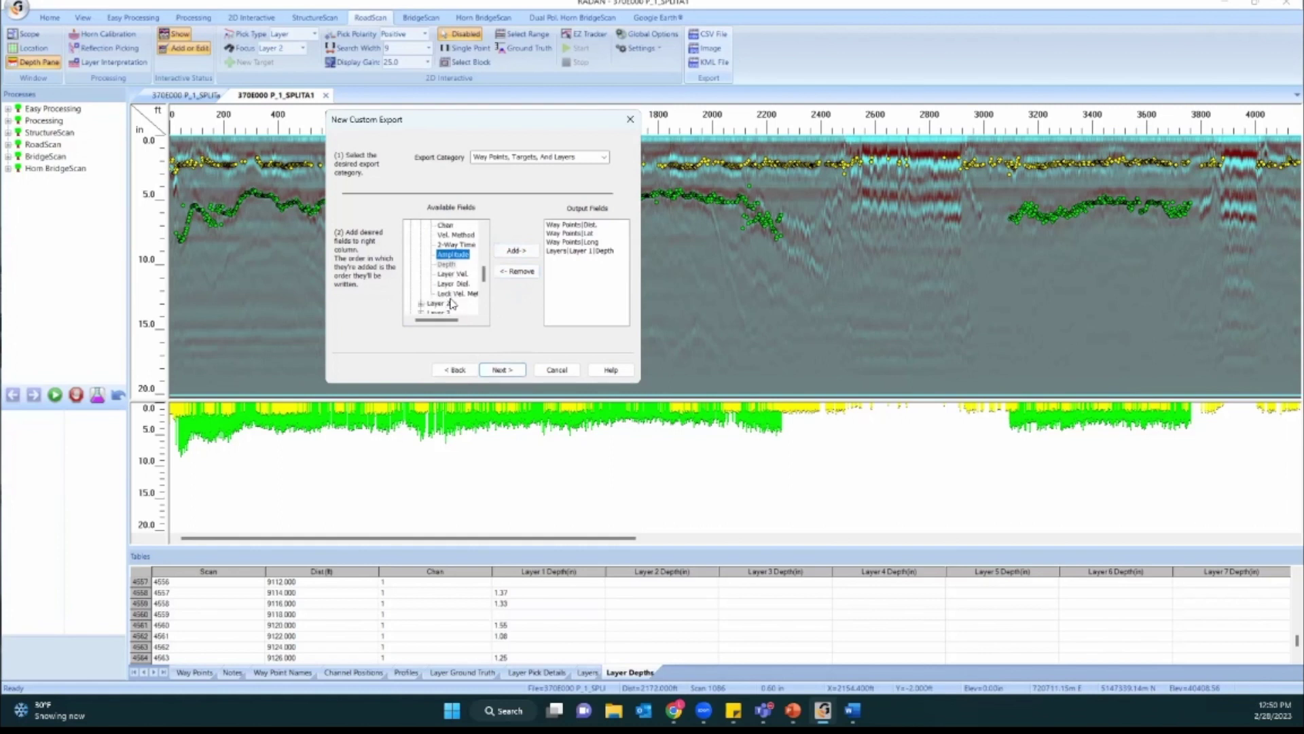
{"action": "scroll", "coordinate": [452, 284], "scroll_direction": "up", "scroll_amount": 2}
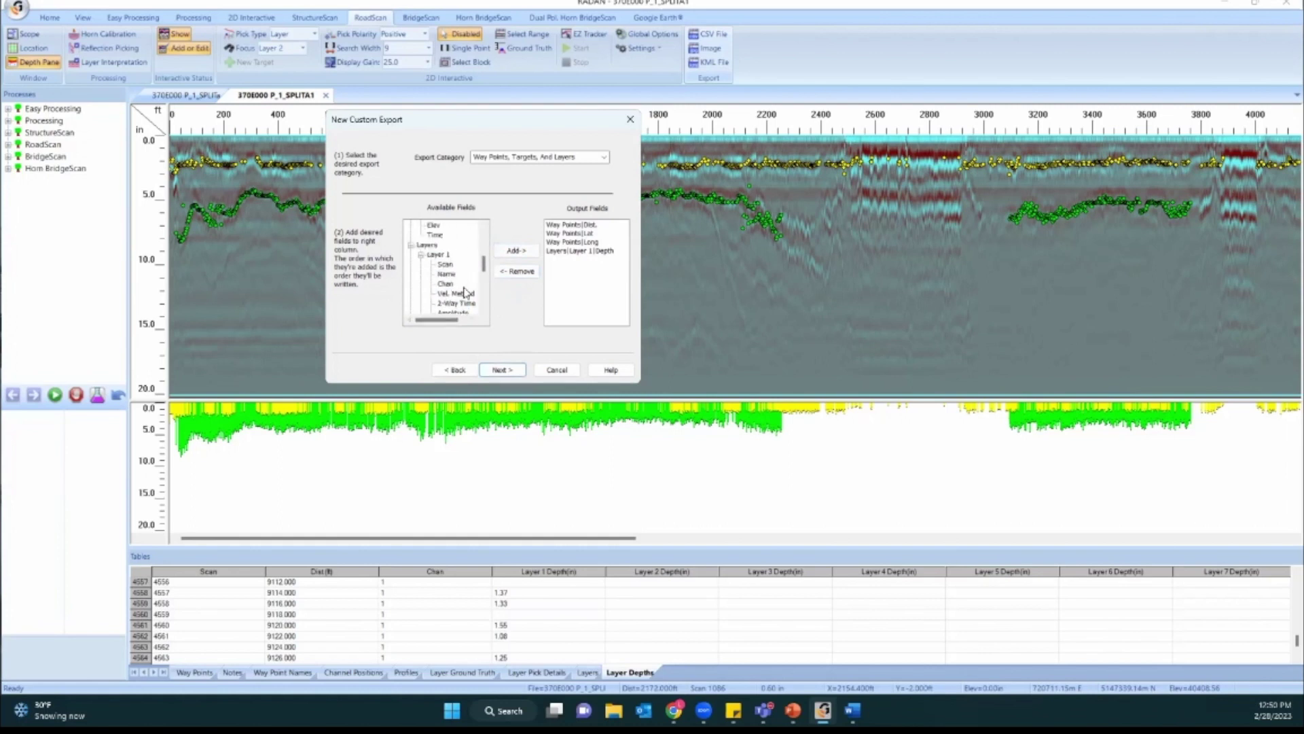
{"action": "scroll", "coordinate": [462, 288], "scroll_direction": "down", "scroll_amount": 2}
{"action": "left_click", "coordinate": [454, 284]}
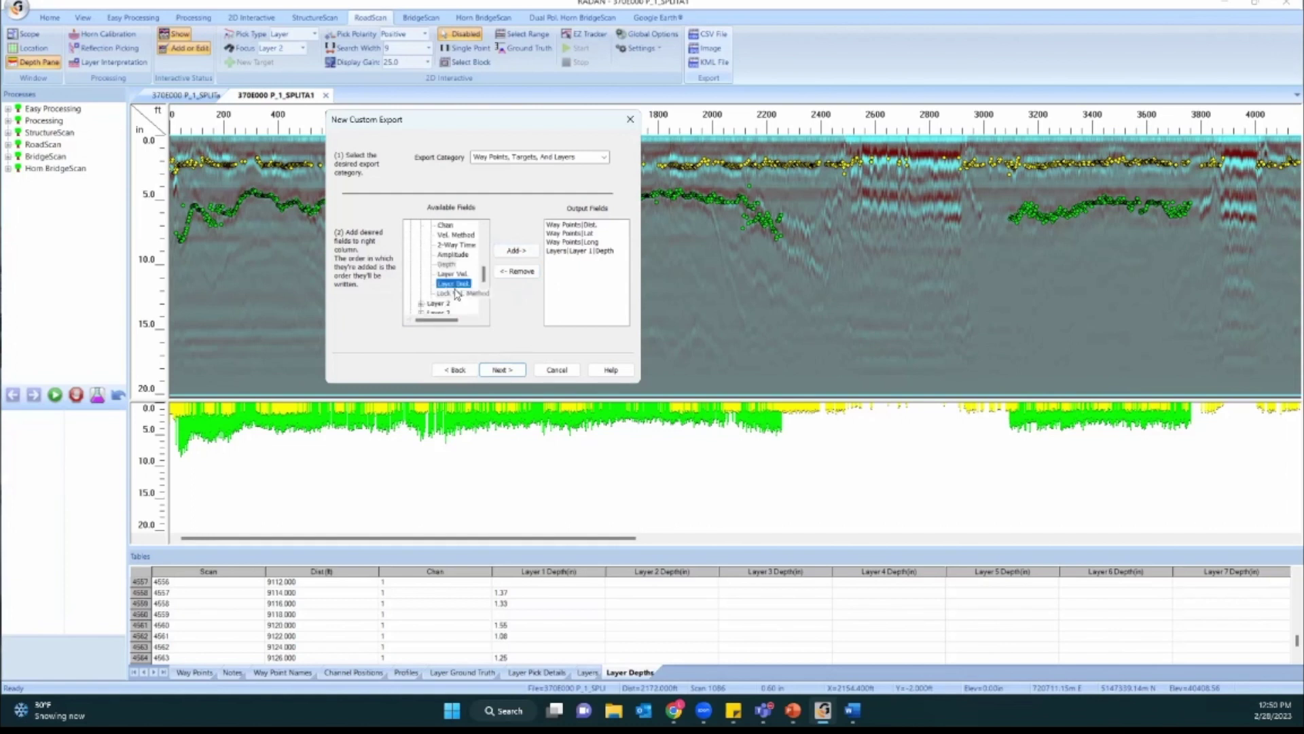
{"action": "left_click", "coordinate": [456, 255]}
{"action": "scroll", "coordinate": [437, 265], "scroll_direction": "up", "scroll_amount": 2}
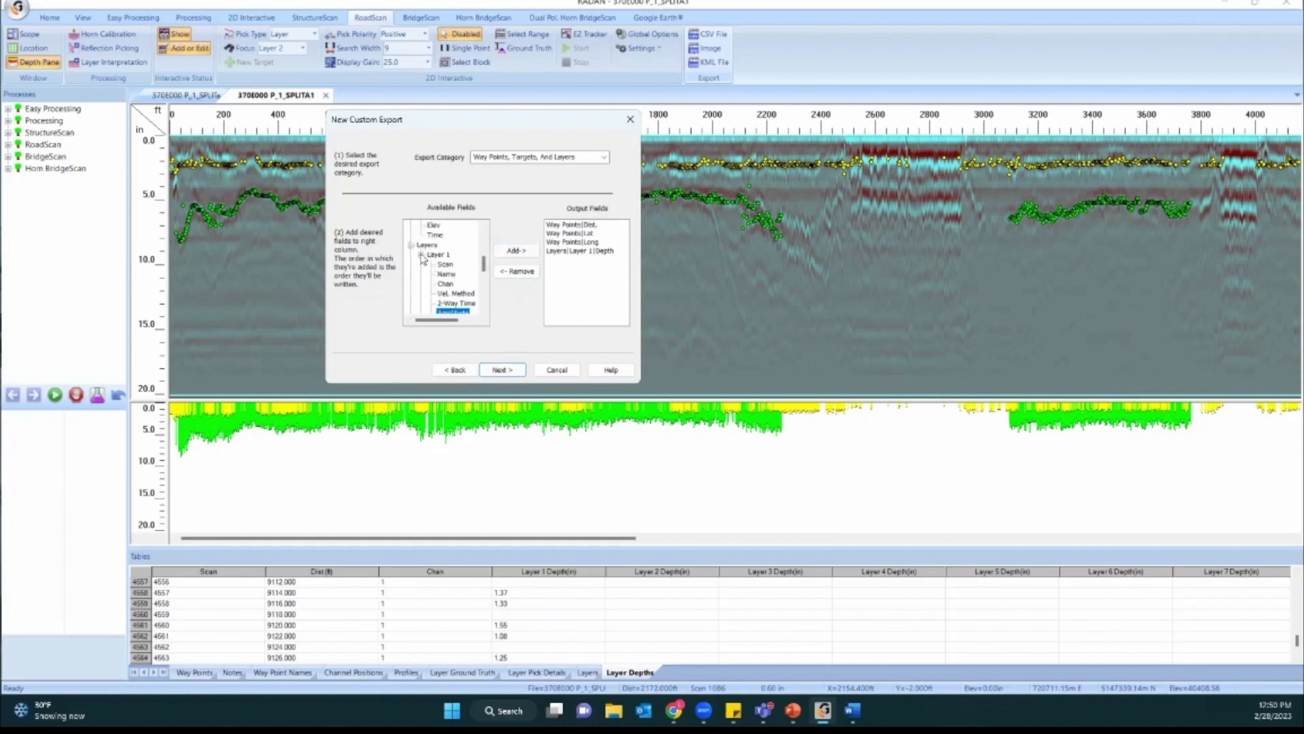
{"action": "left_click", "coordinate": [421, 255]}
{"action": "scroll", "coordinate": [418, 254], "scroll_direction": "down", "scroll_amount": 3}
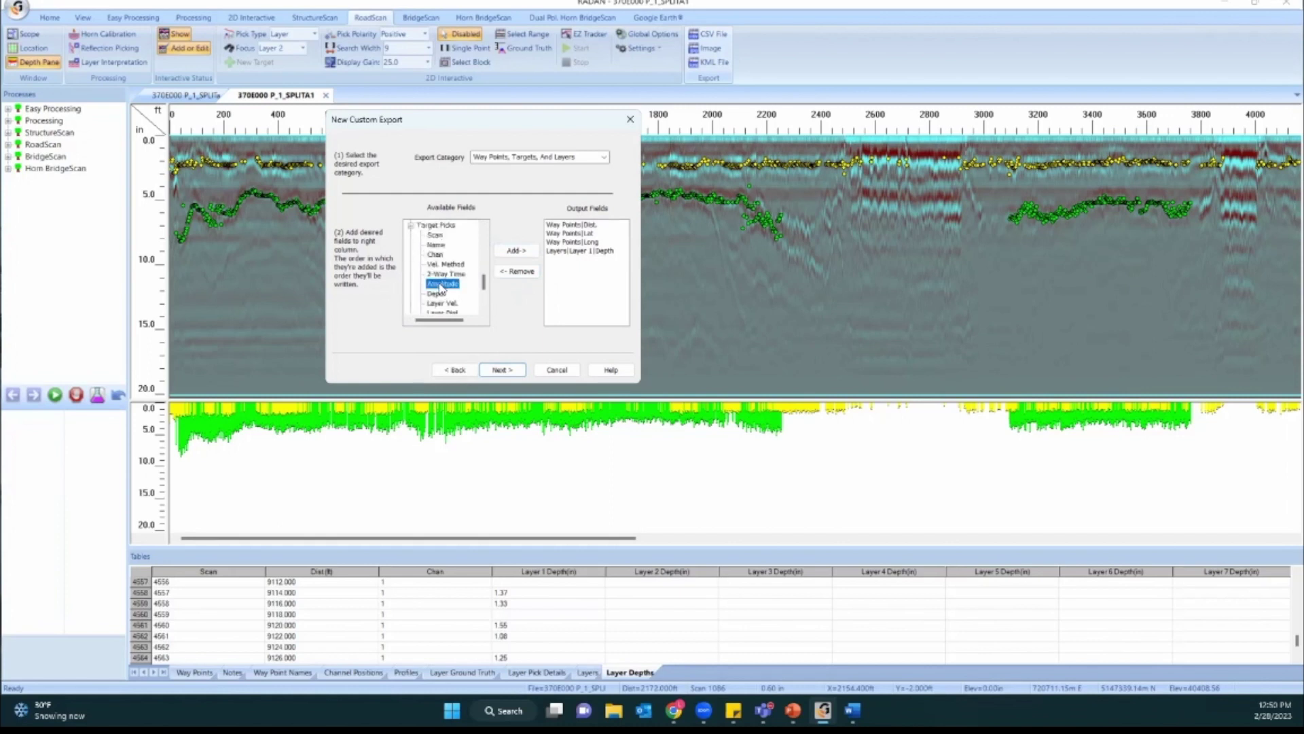
{"action": "left_click", "coordinate": [412, 227]}
{"action": "scroll", "coordinate": [443, 270], "scroll_direction": "up", "scroll_amount": 3}
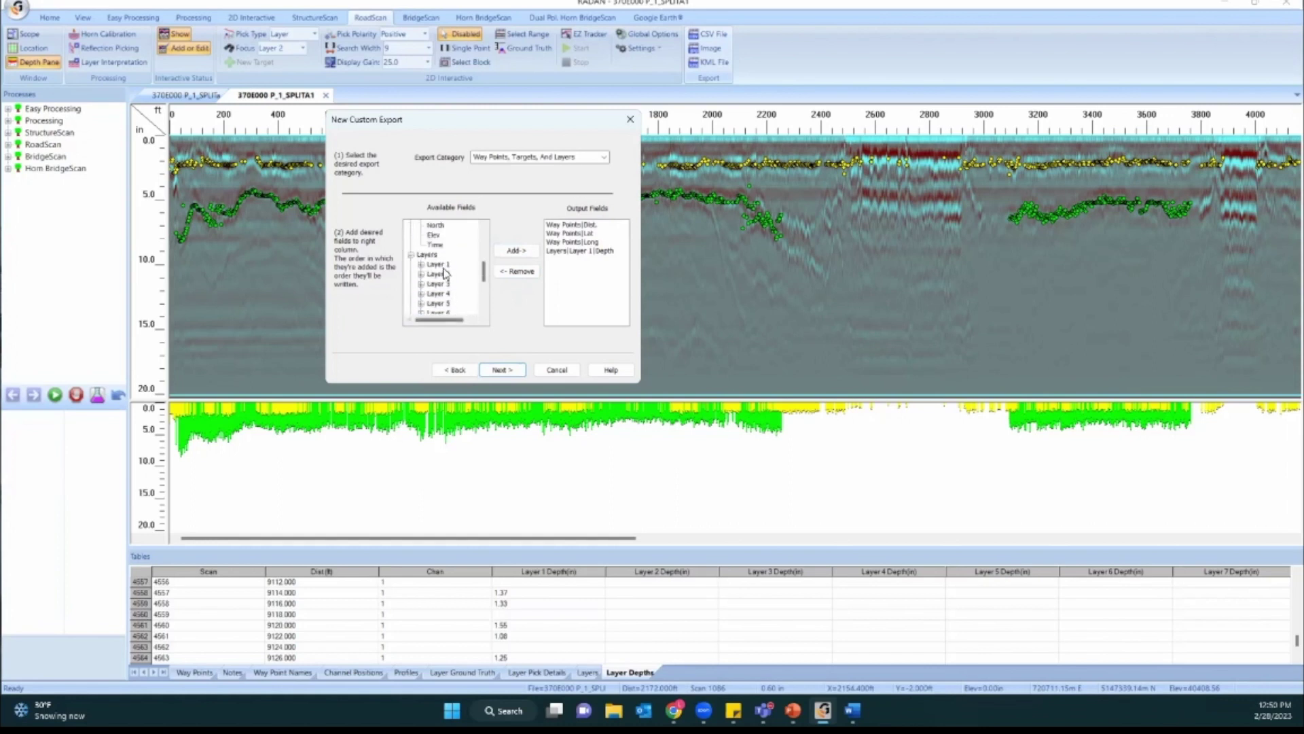
Add Layer 2 Depth after Layer 1 Depth and continue to the filtering options.
{"action": "left_click", "coordinate": [555, 252]}
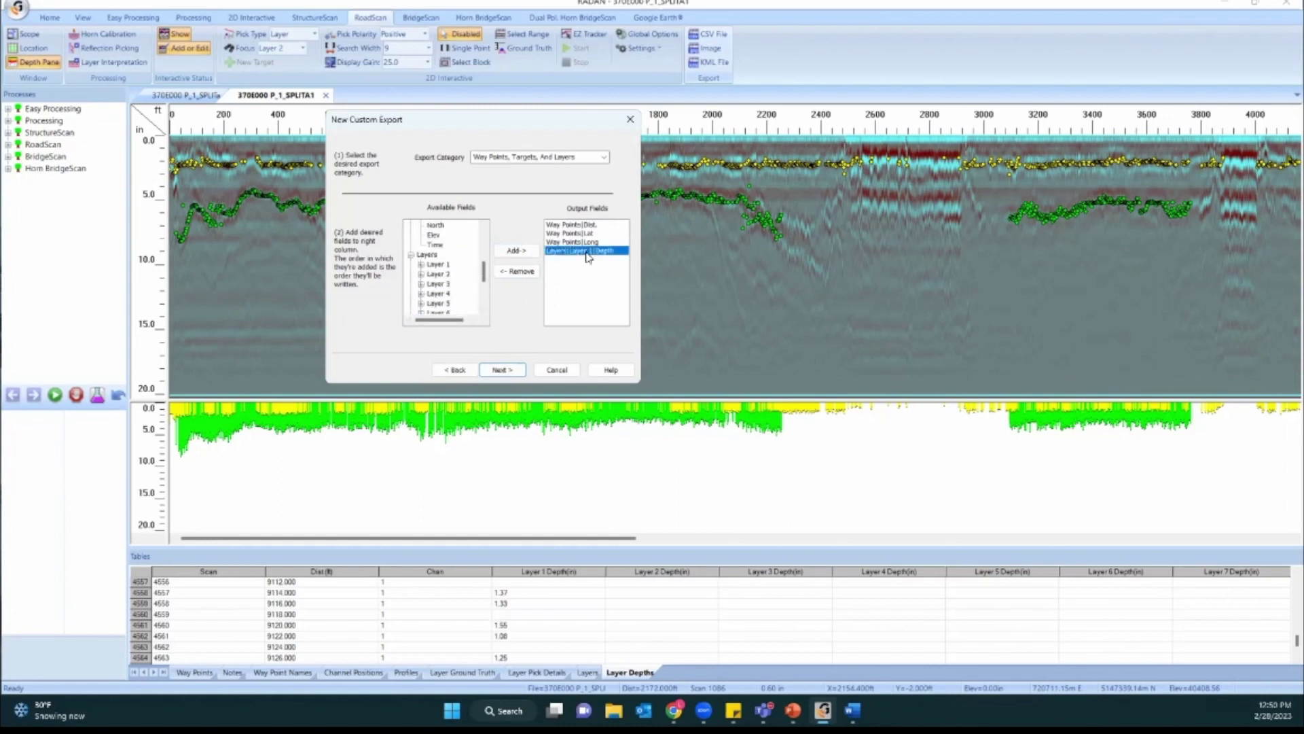
{"action": "left_click", "coordinate": [438, 275]}
{"action": "left_click", "coordinate": [421, 274]}
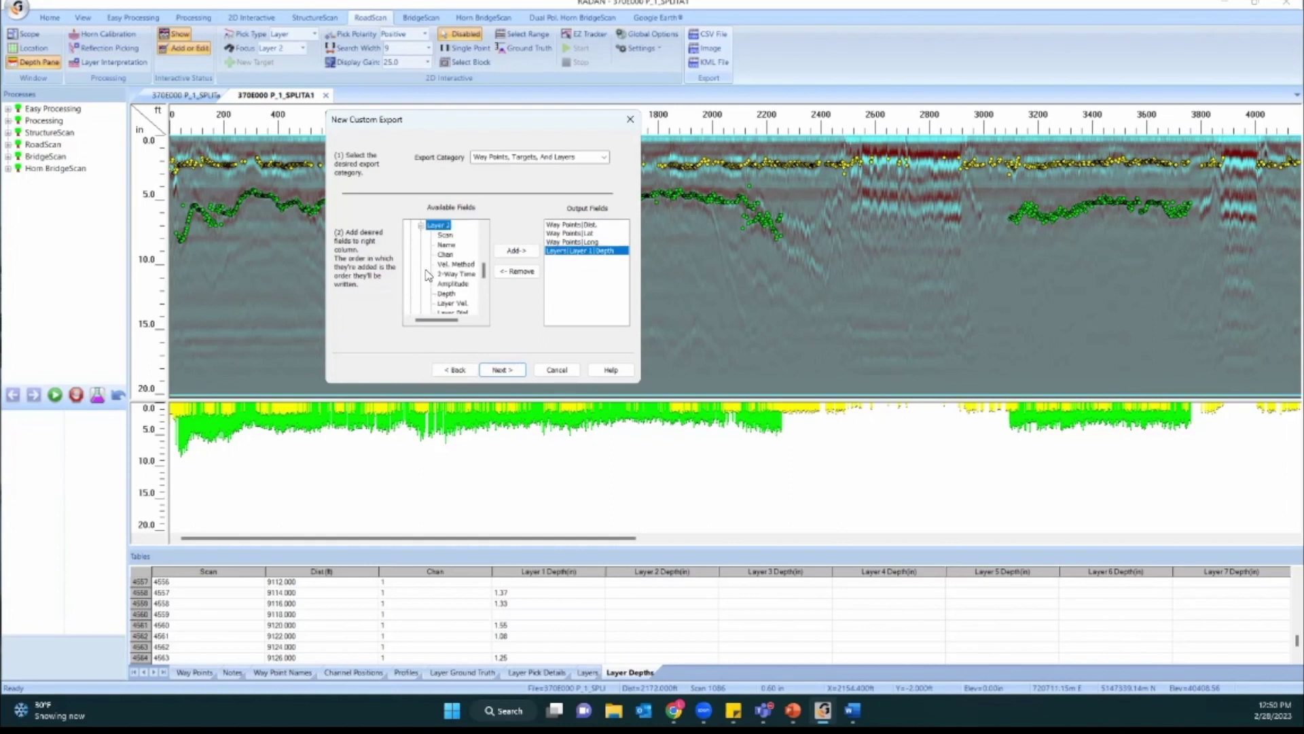
{"action": "left_click", "coordinate": [446, 294]}
{"action": "left_click", "coordinate": [517, 251]}
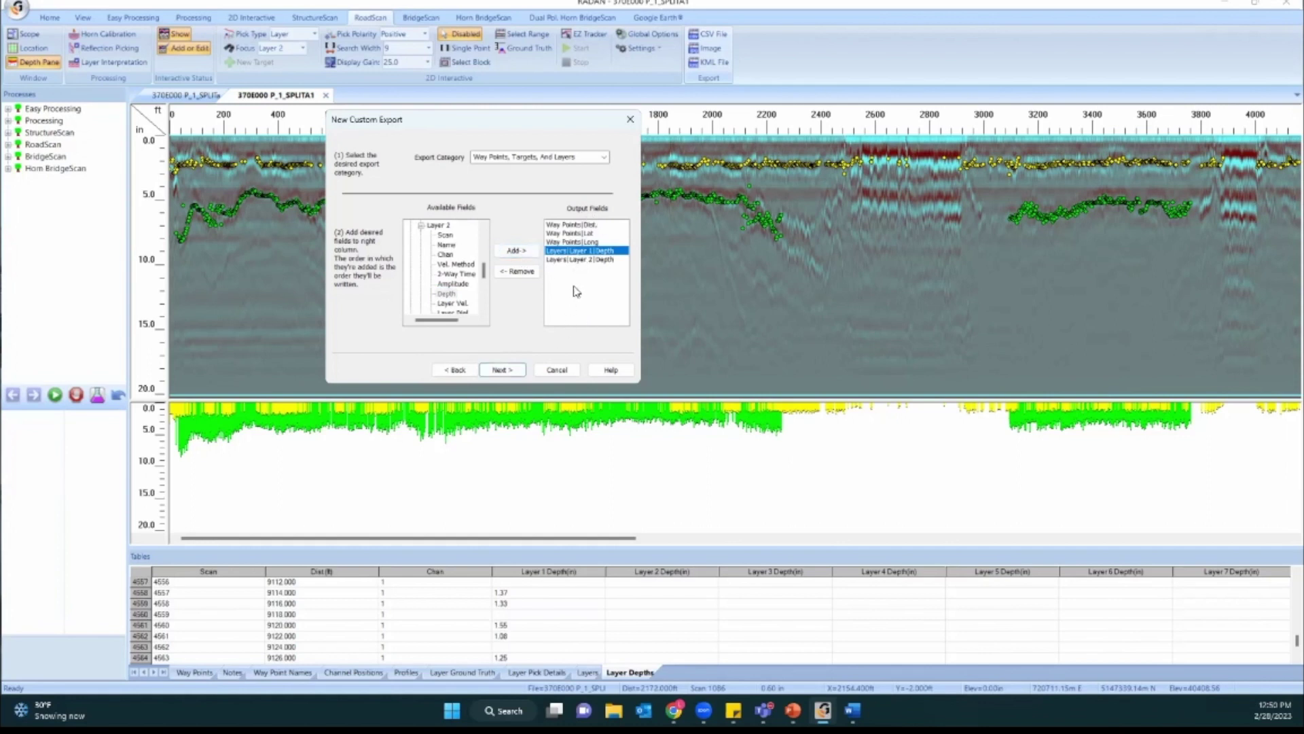
{"action": "left_click", "coordinate": [506, 372]}
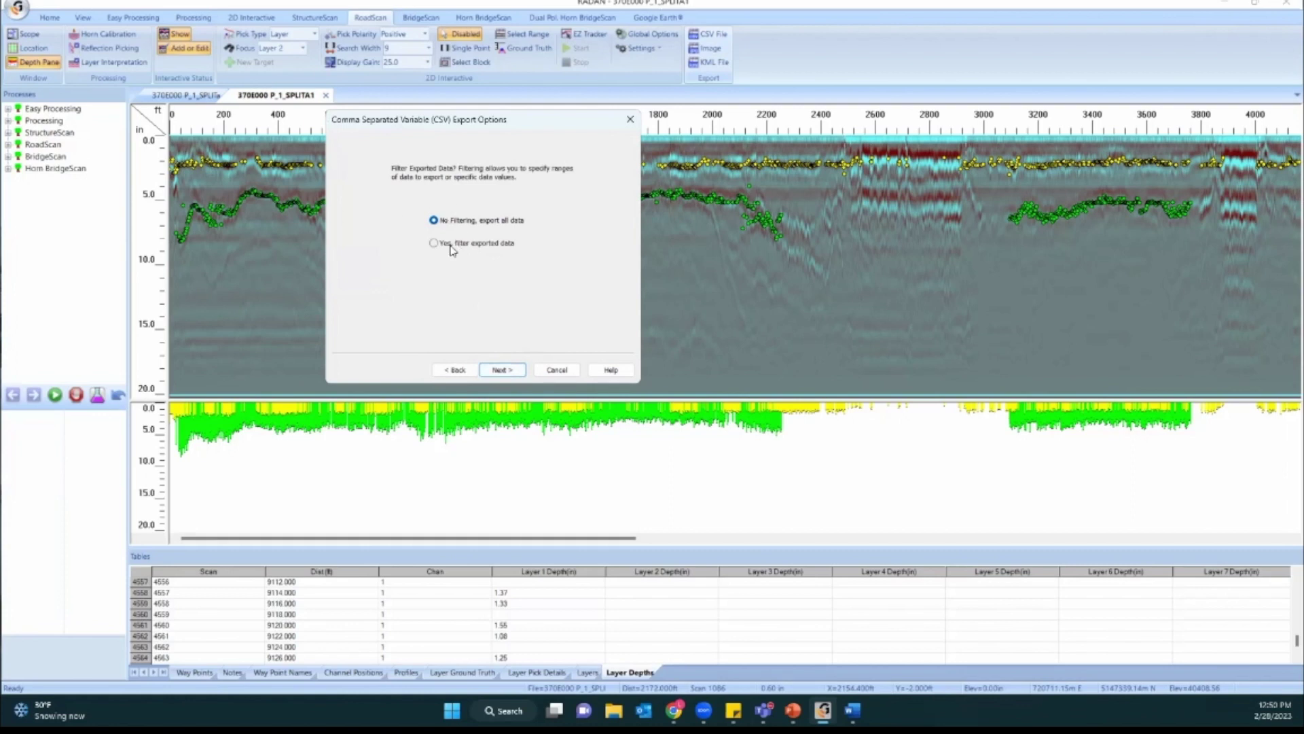
Try filtering the exported data, setting row 1's operation to less-than.
{"action": "left_click", "coordinate": [434, 243]}
{"action": "left_click", "coordinate": [504, 370]}
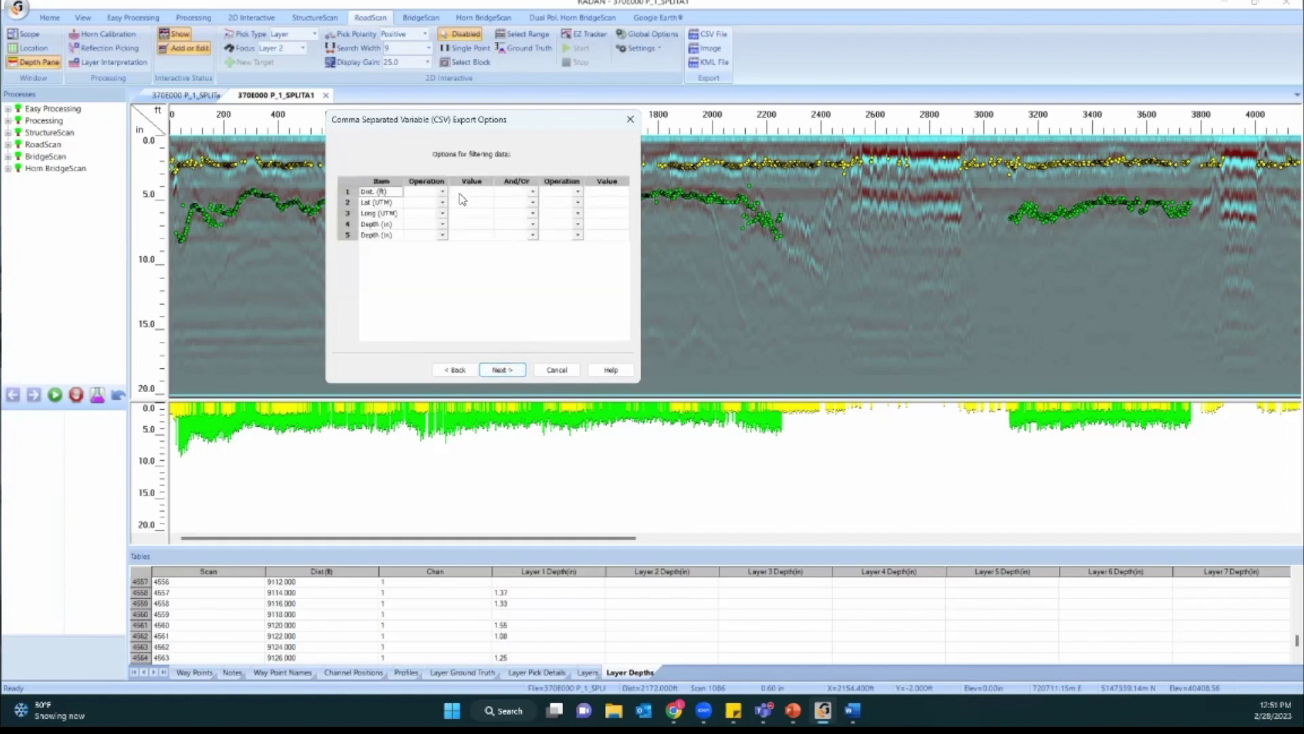
{"action": "left_click", "coordinate": [532, 195]}
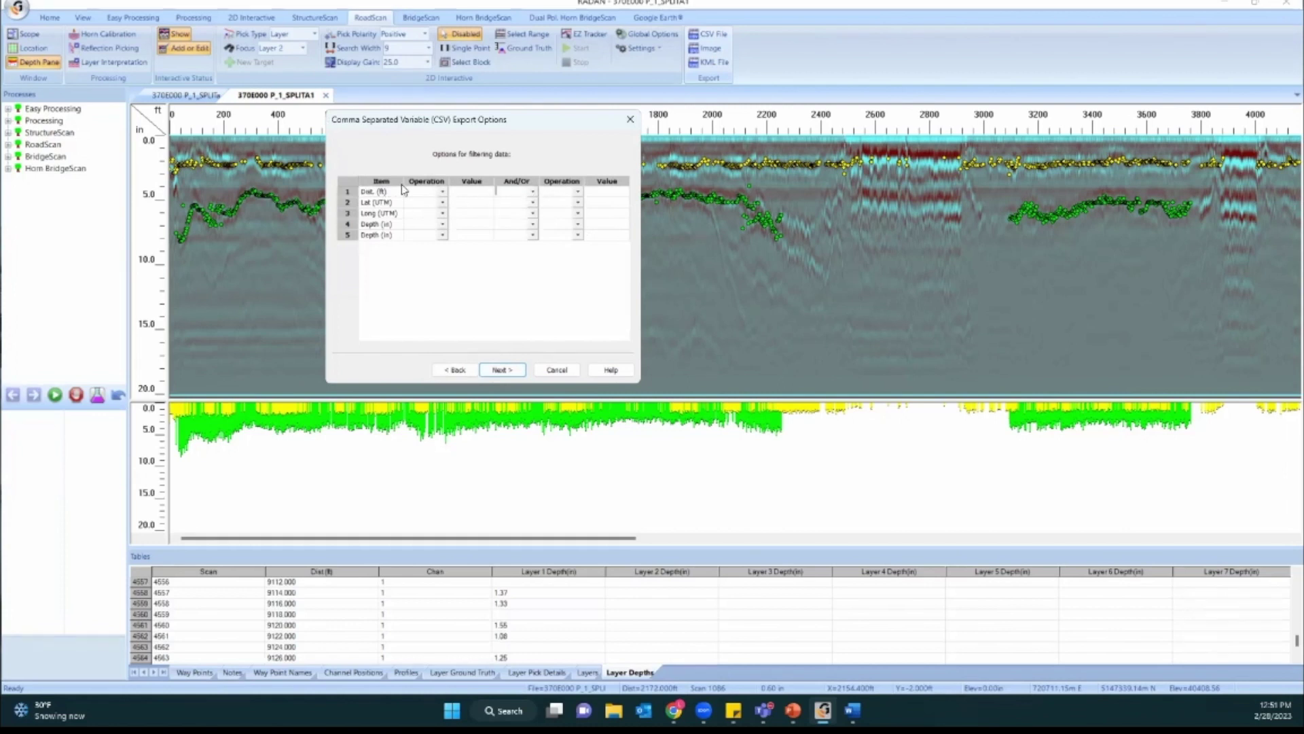
{"action": "left_click", "coordinate": [442, 191]}
{"action": "left_click", "coordinate": [432, 218]}
{"action": "left_click", "coordinate": [480, 193]}
Switch back to 'No Filtering, export all data' and continue to naming the configuration.
{"action": "left_click", "coordinate": [457, 371]}
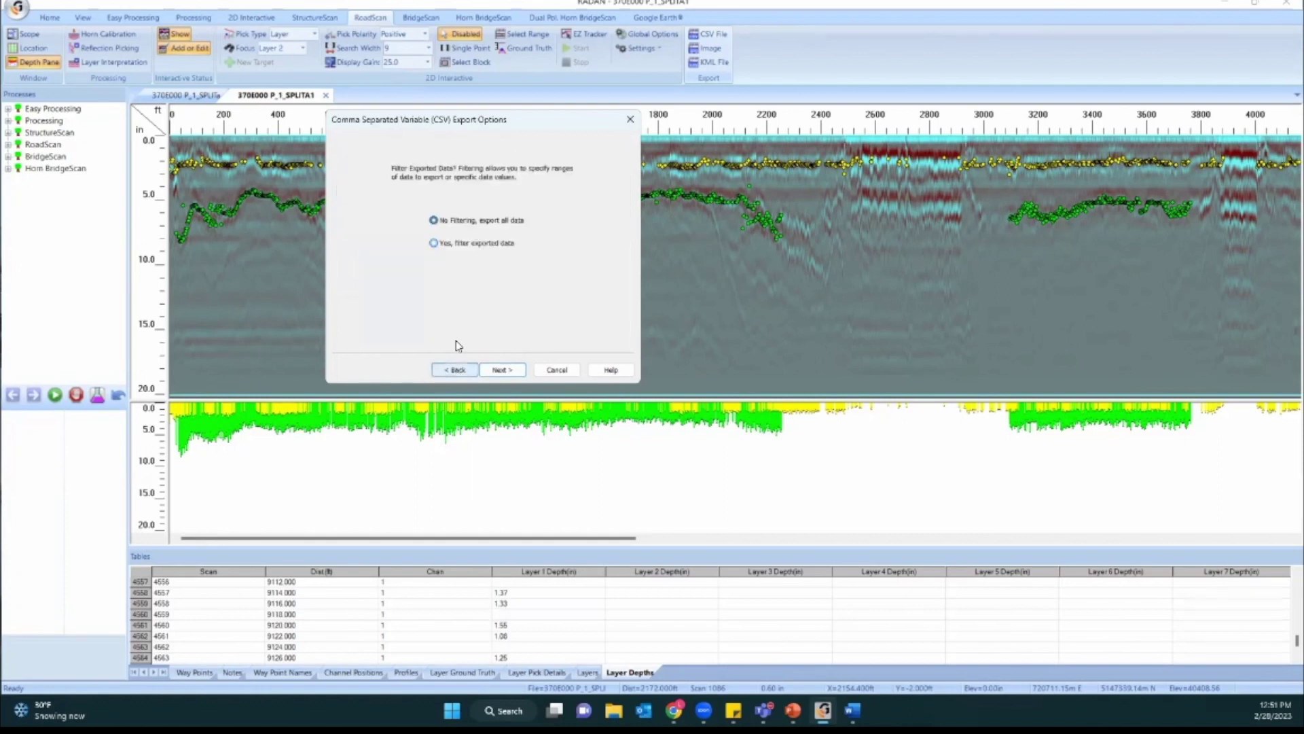
{"action": "left_click", "coordinate": [434, 220]}
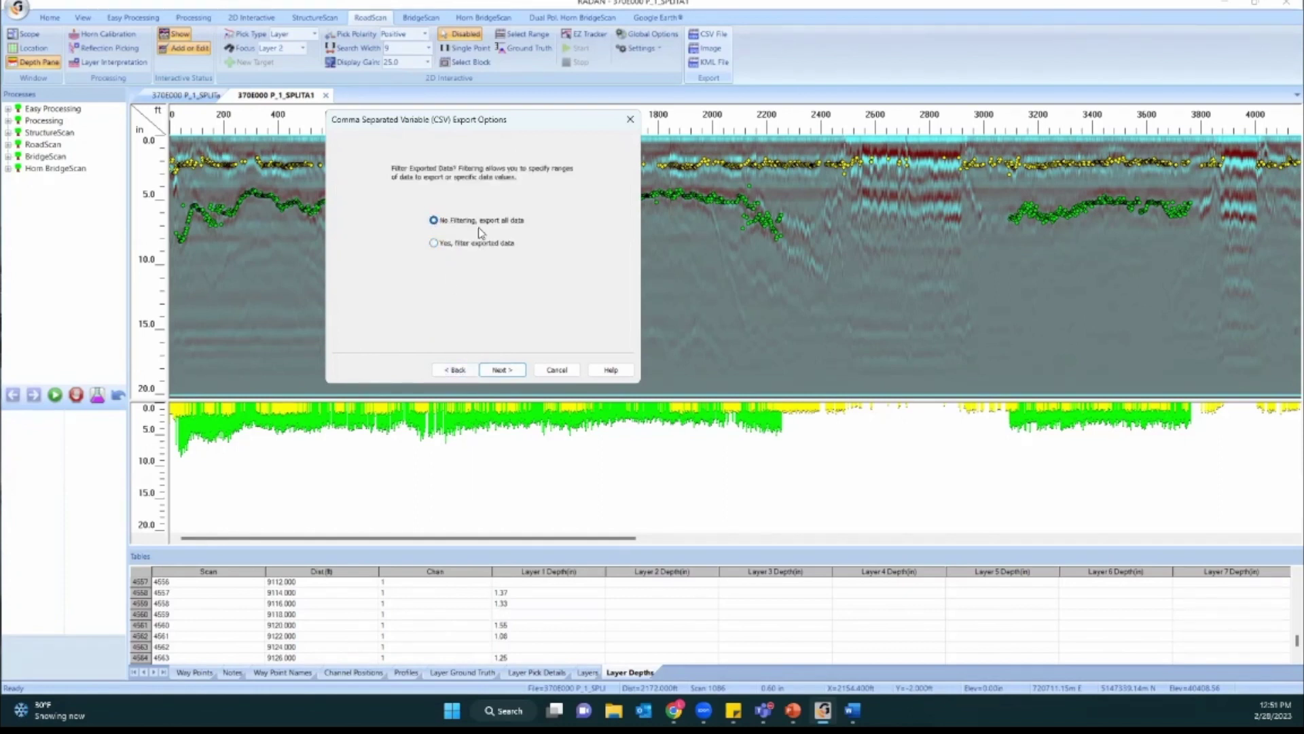
{"action": "left_click", "coordinate": [501, 372]}
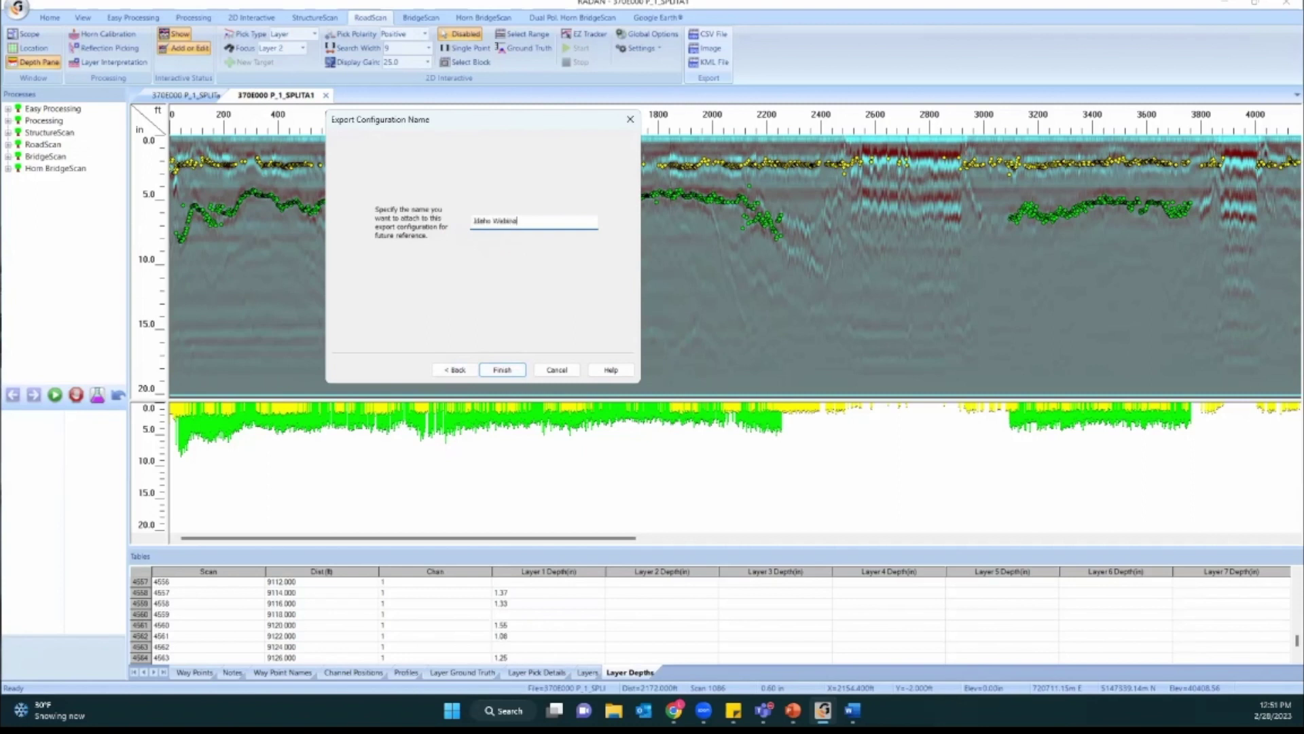
Save the CSV as 370E000 P_1_SPLITA1_IDAHO TEST and locate it in the PROC folder.
{"action": "left_click", "coordinate": [502, 371]}
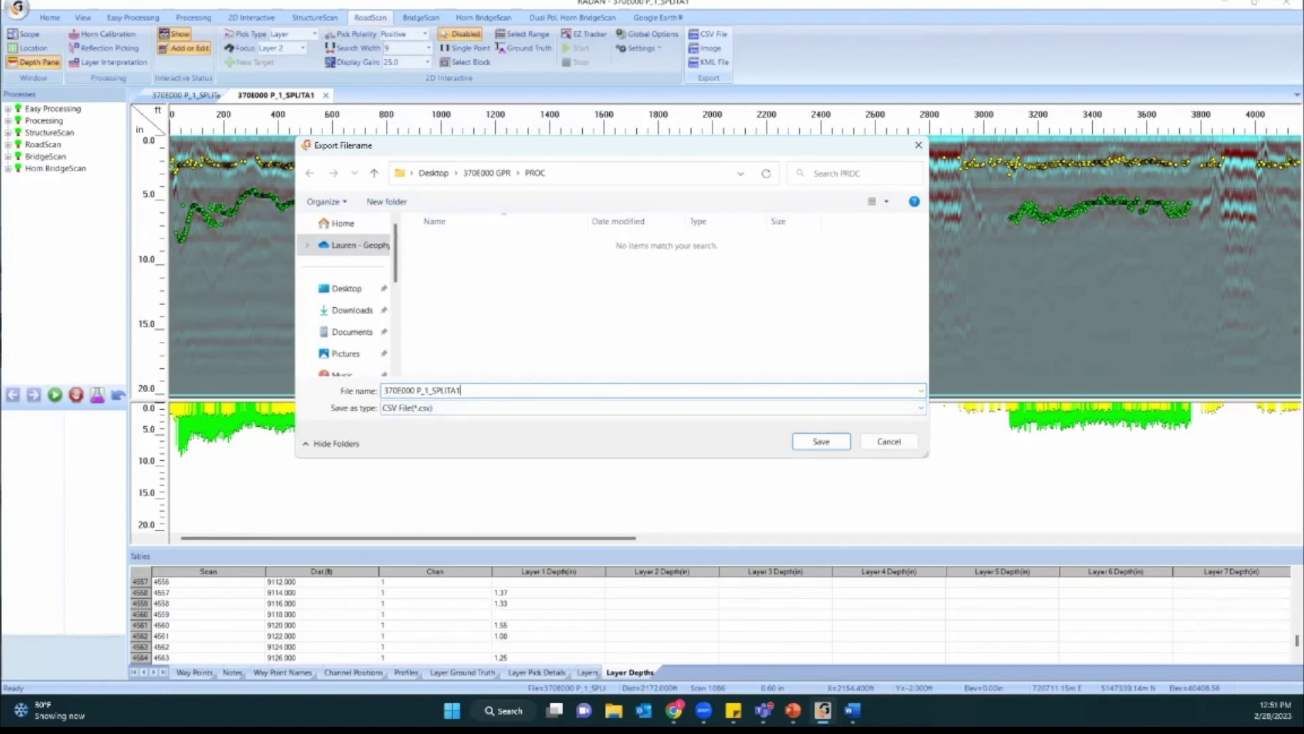
{"action": "left_click", "coordinate": [821, 442]}
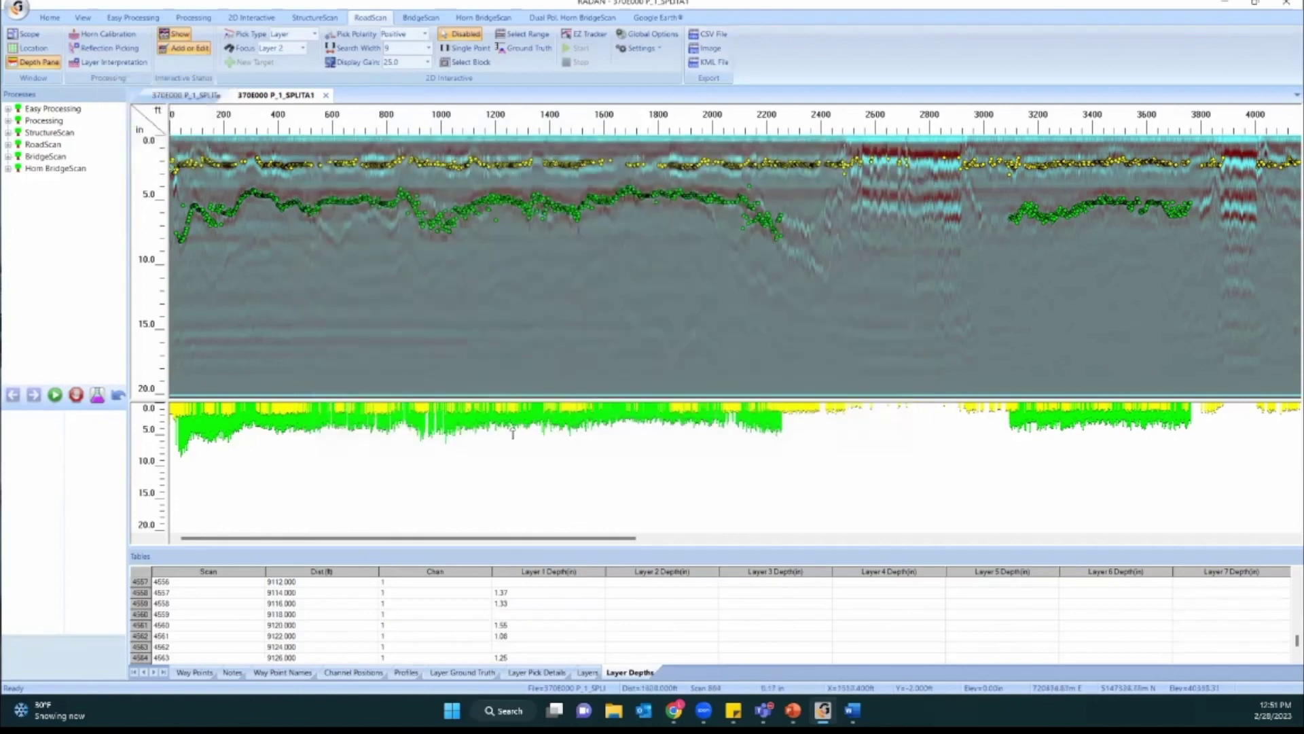
{"action": "left_click", "coordinate": [615, 714]}
{"action": "left_click", "coordinate": [204, 252]}
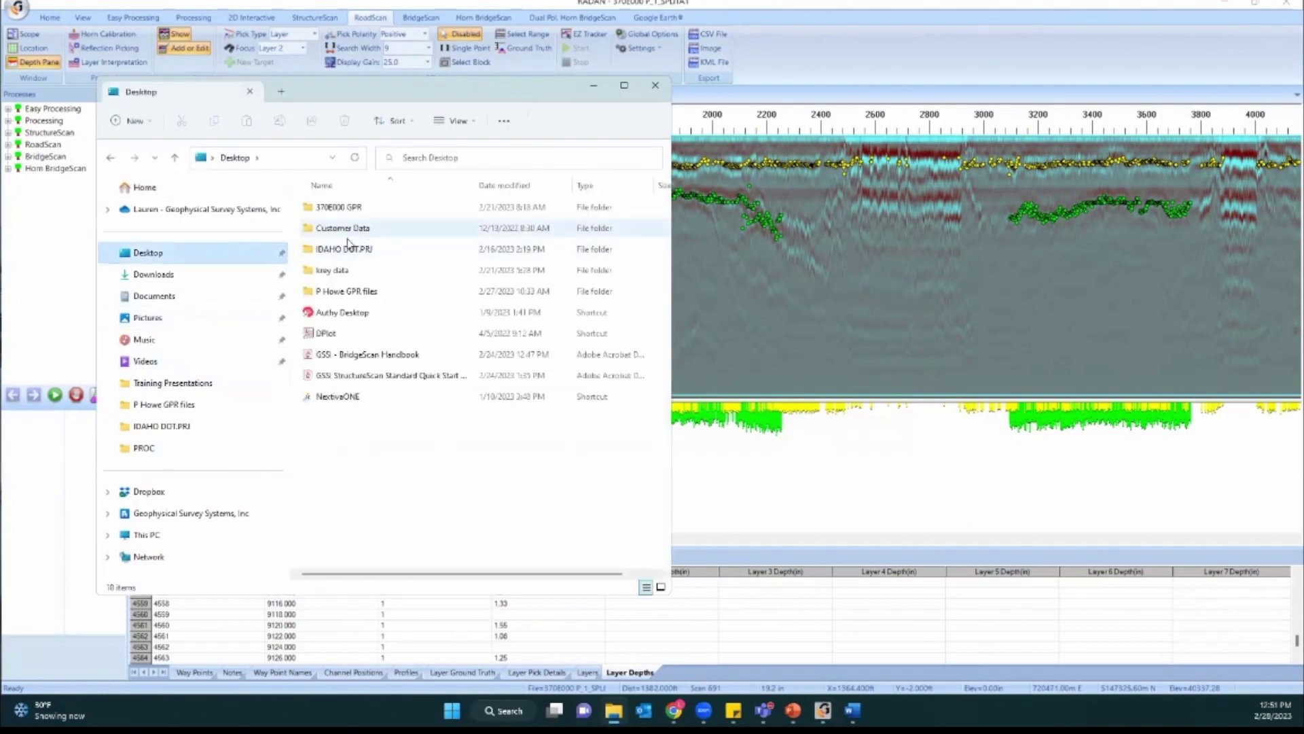
{"action": "double_click", "coordinate": [341, 249]}
{"action": "left_click", "coordinate": [408, 354]}
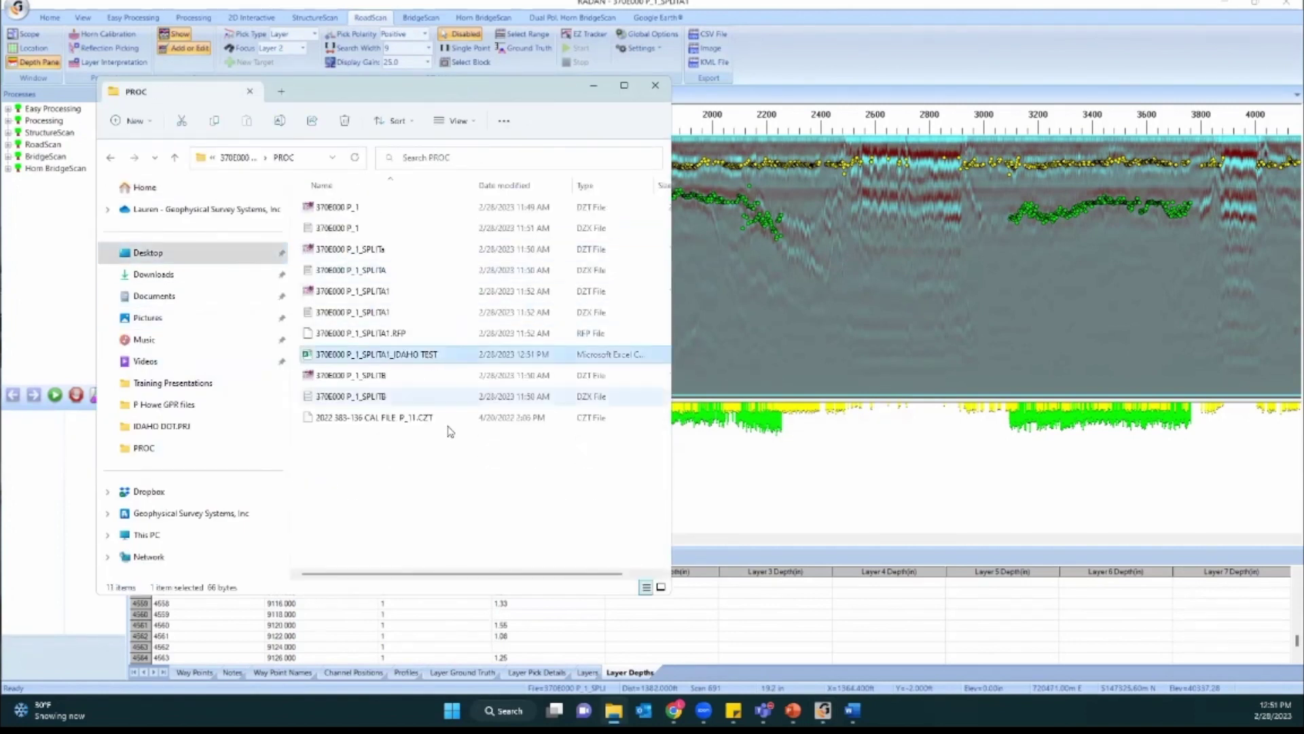
Start another custom CSV export and add the Way Points Scan field.
{"action": "left_click", "coordinate": [692, 40]}
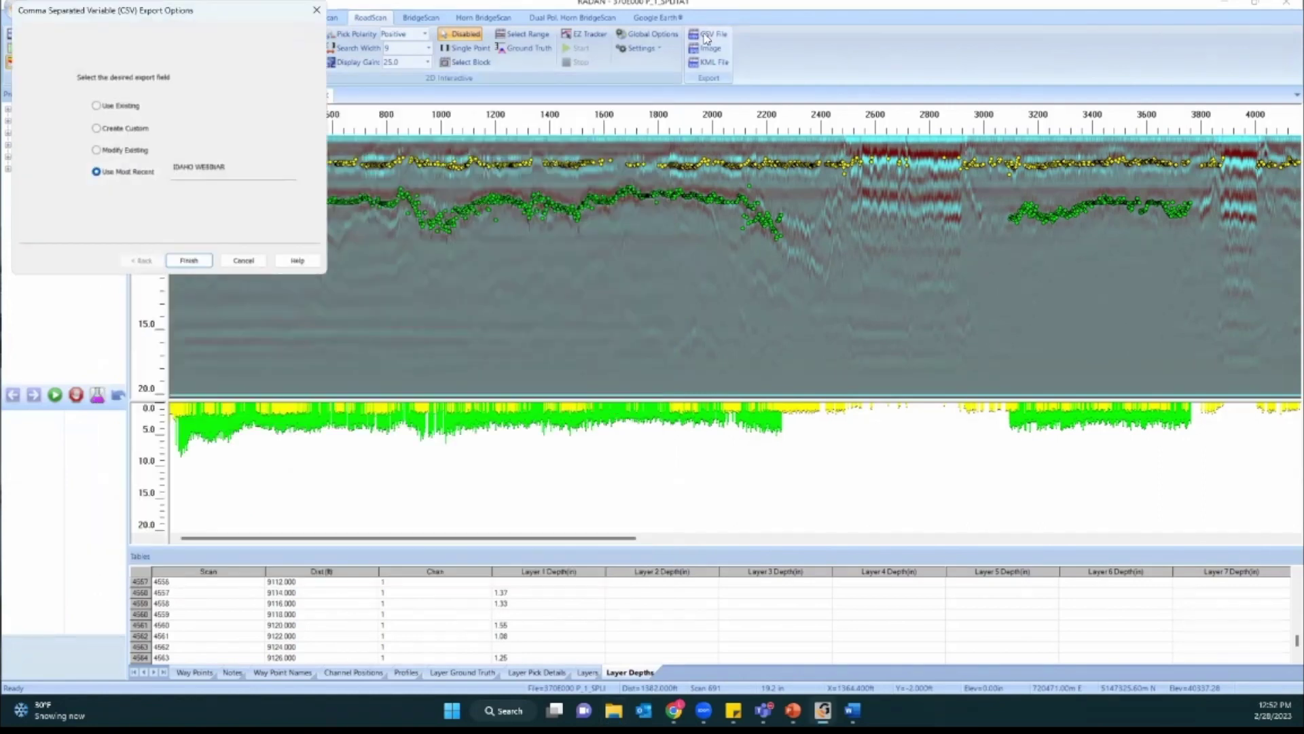
{"action": "left_click", "coordinate": [105, 132]}
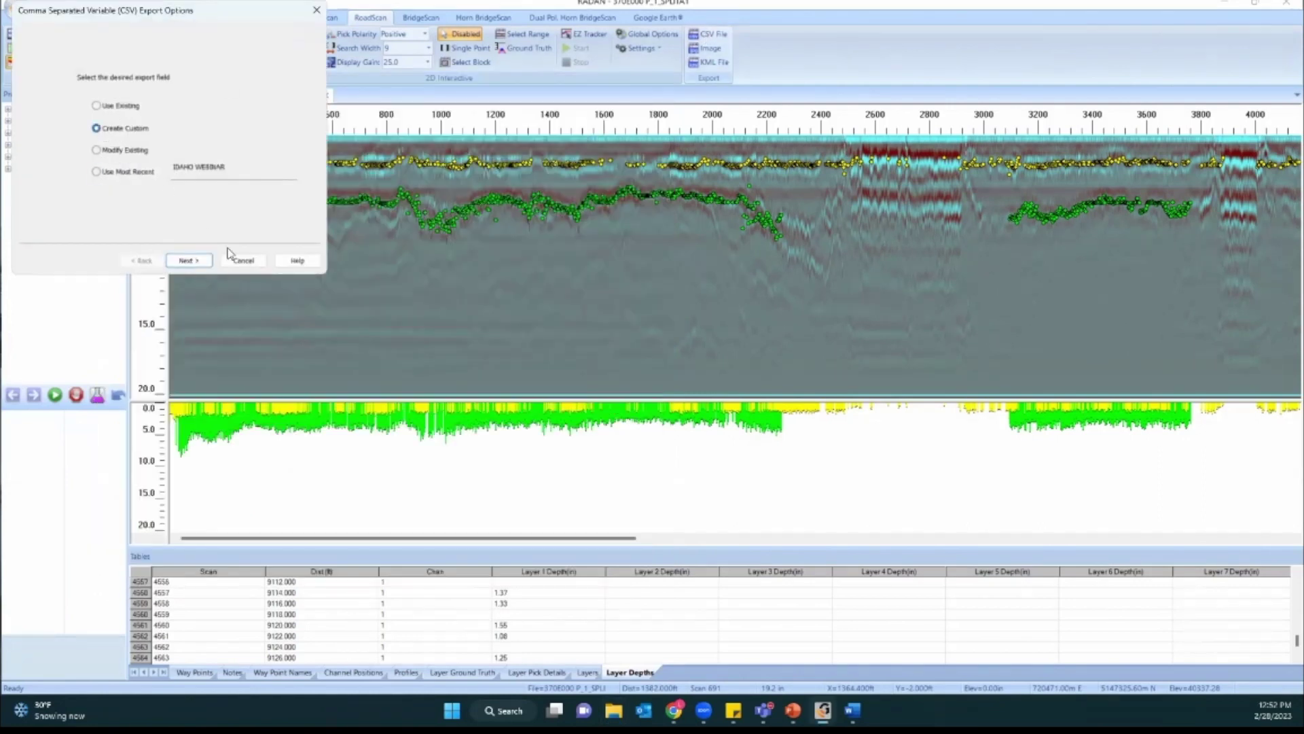
{"action": "left_click", "coordinate": [189, 260]}
{"action": "left_click", "coordinate": [97, 125]}
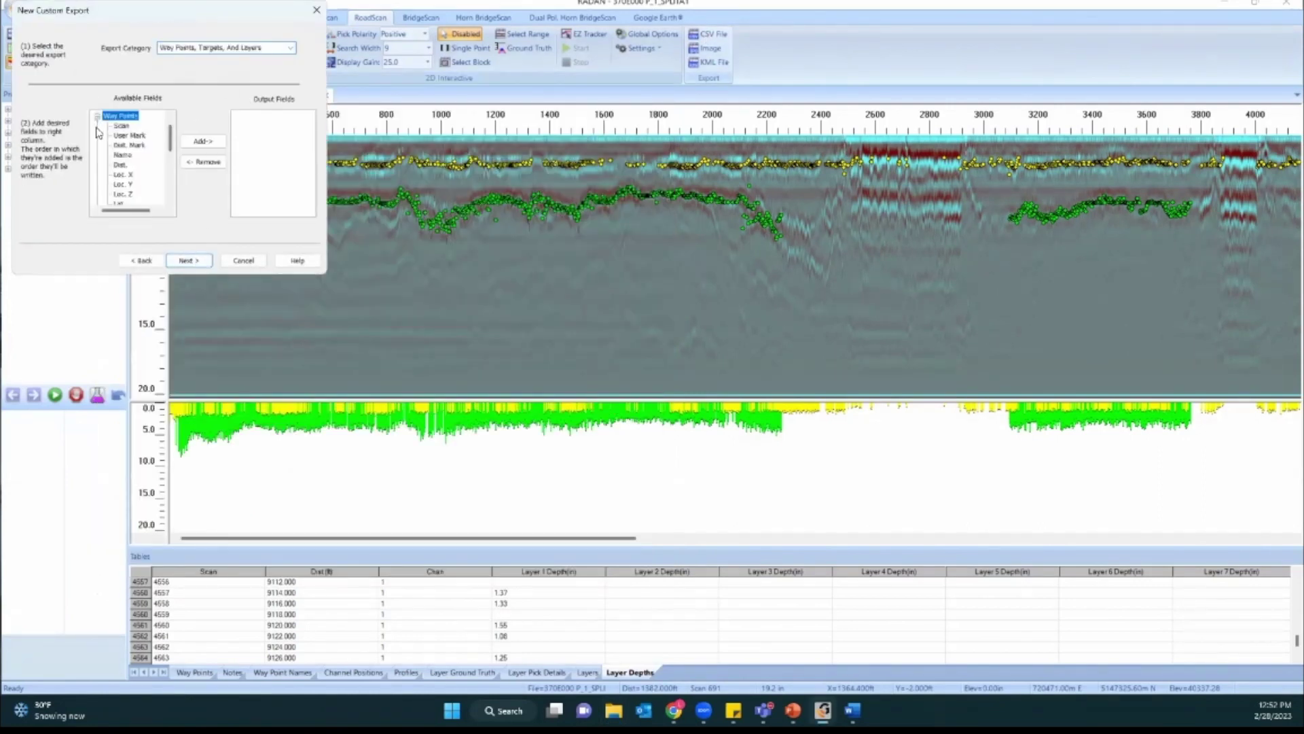
{"action": "left_click", "coordinate": [121, 125]}
{"action": "left_click", "coordinate": [203, 141]}
Add Dist. too, move the dialog aside, and check Layer 3's Green colour in the Layers table.
{"action": "left_click", "coordinate": [123, 165]}
{"action": "left_click", "coordinate": [203, 142]}
{"action": "scroll", "coordinate": [122, 187], "scroll_direction": "down", "scroll_amount": 1}
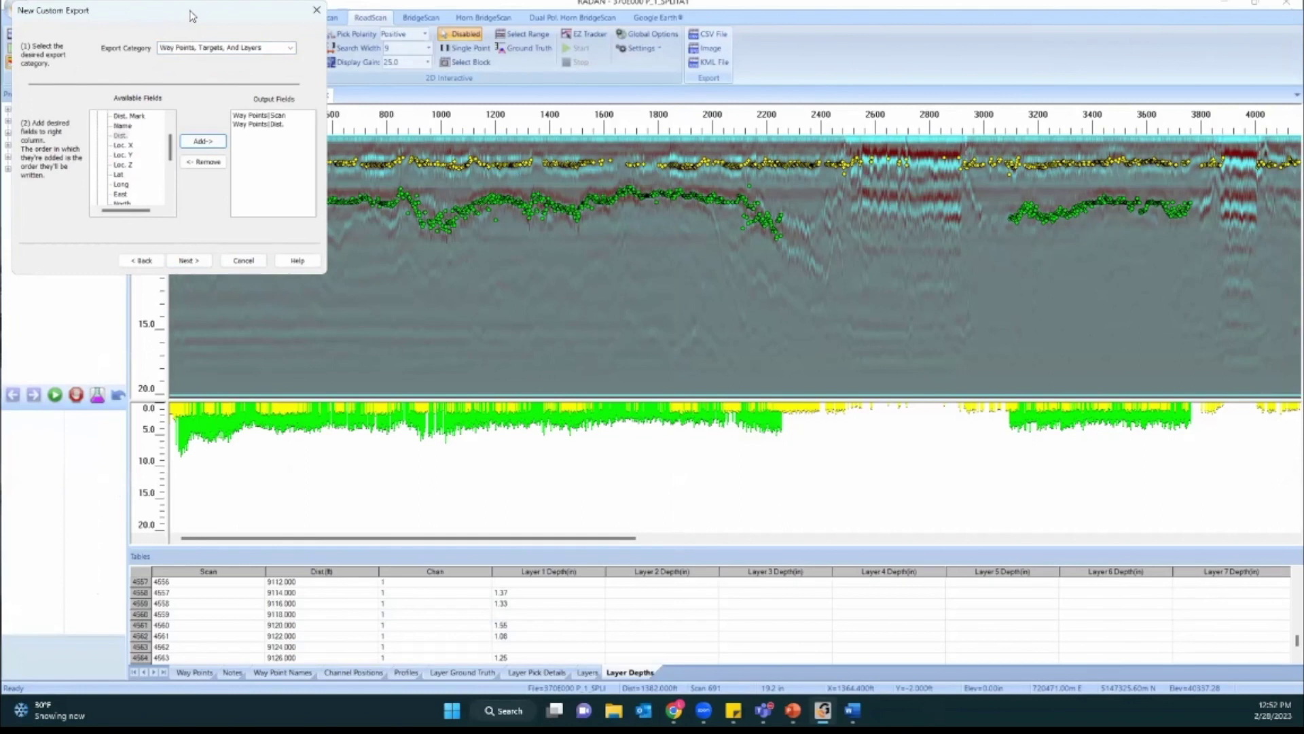
{"action": "left_click_drag", "start_coordinate": [191, 15], "coordinate": [474, 198]}
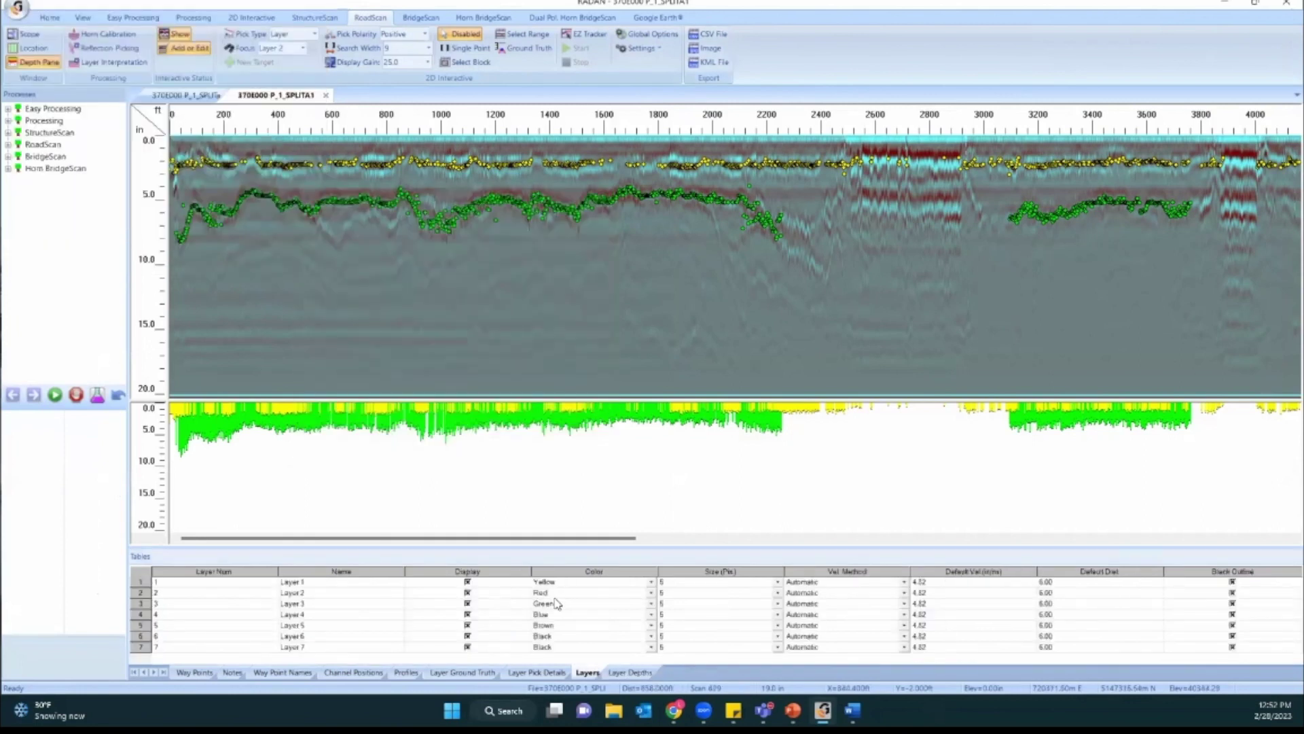
{"action": "left_click", "coordinate": [559, 606]}
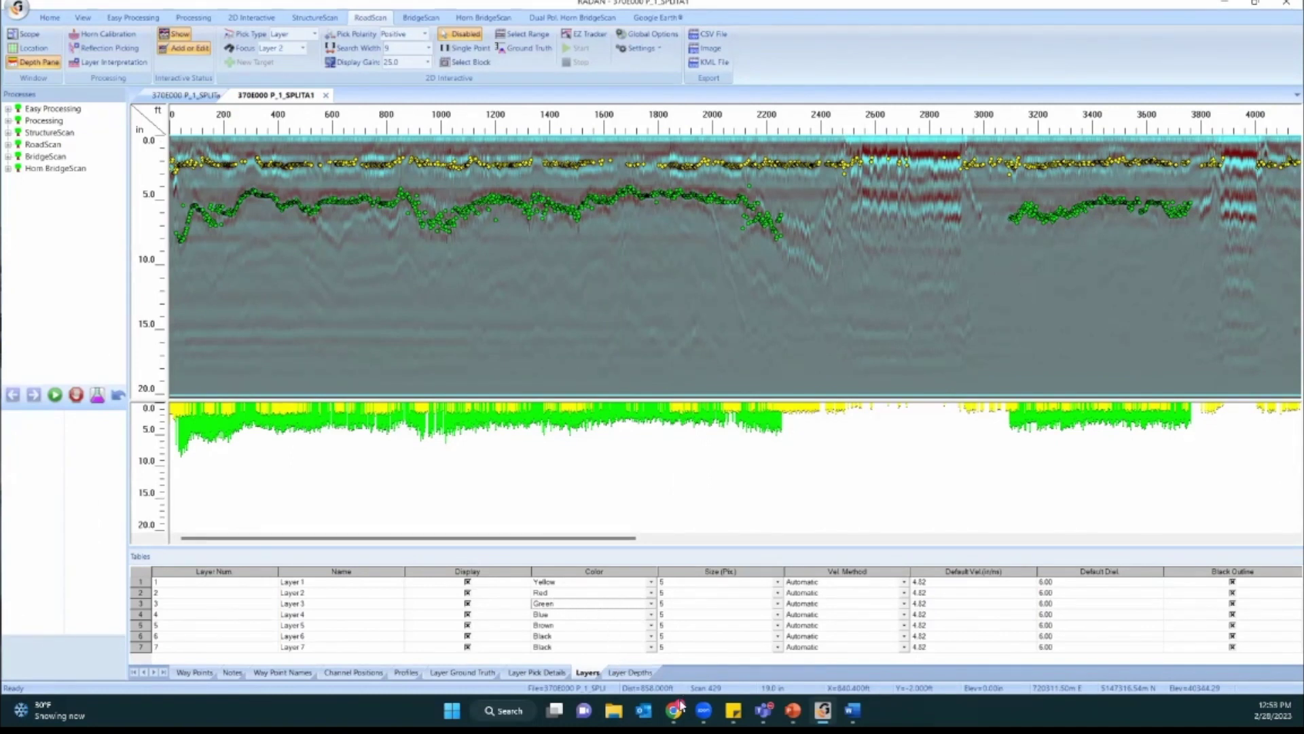
Start a new custom CSV export in the Way Points, Targets, And Layers category.
{"action": "left_click", "coordinate": [711, 34]}
{"action": "left_click", "coordinate": [107, 128]}
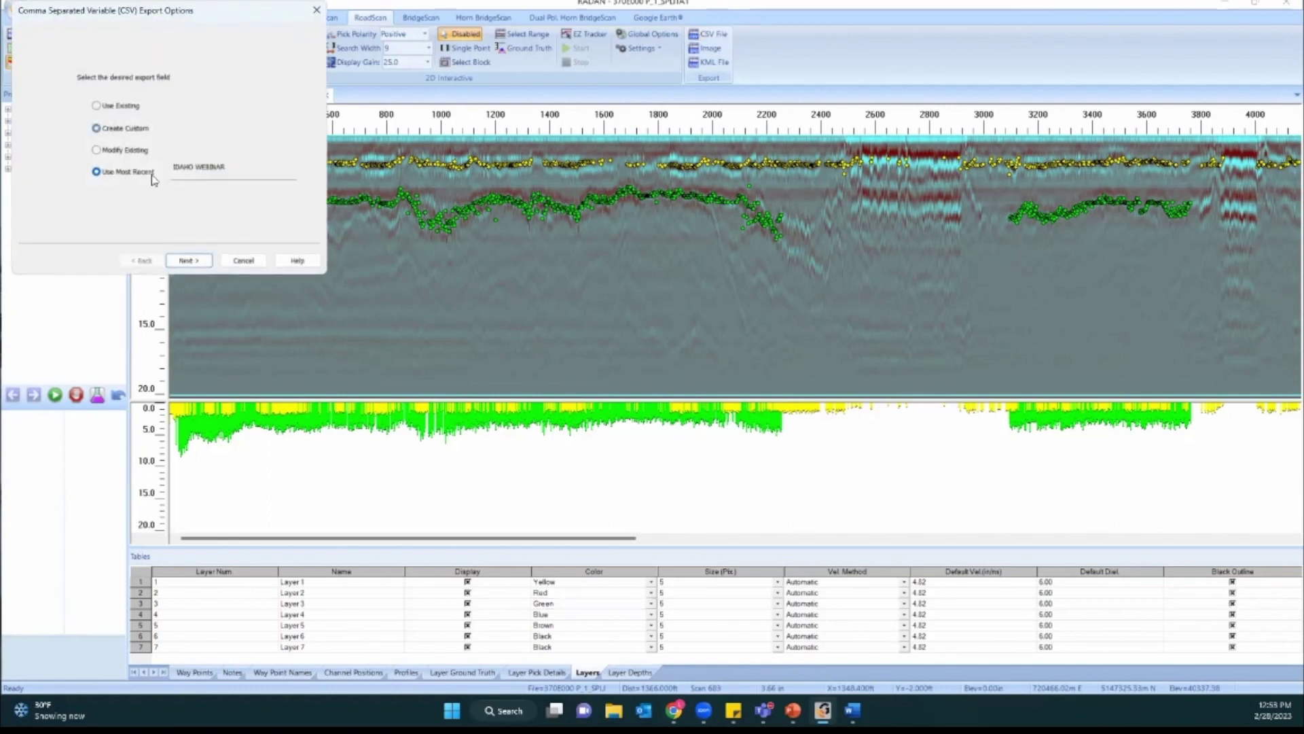
{"action": "left_click", "coordinate": [189, 261]}
{"action": "left_click", "coordinate": [286, 49]}
{"action": "left_click", "coordinate": [218, 59]}
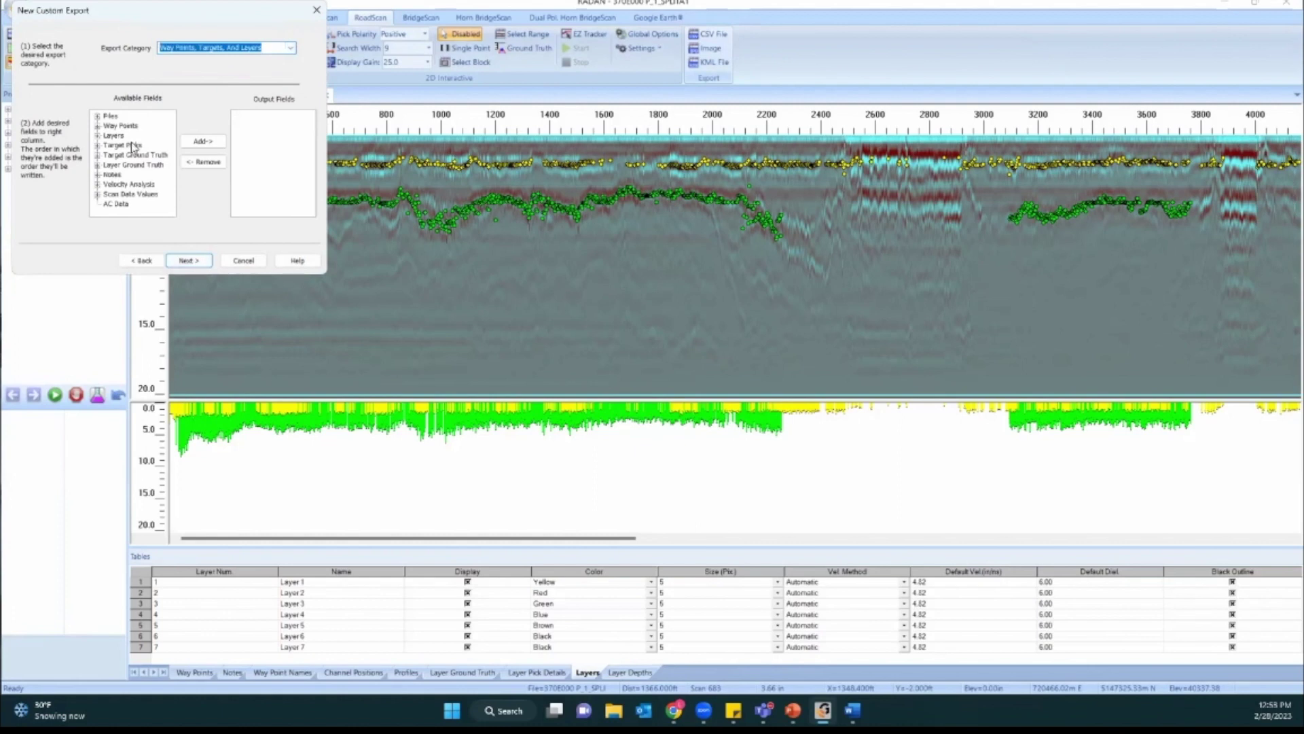
Add the Way Points Dist., Lat and Long fields to the output.
{"action": "left_click", "coordinate": [98, 126]}
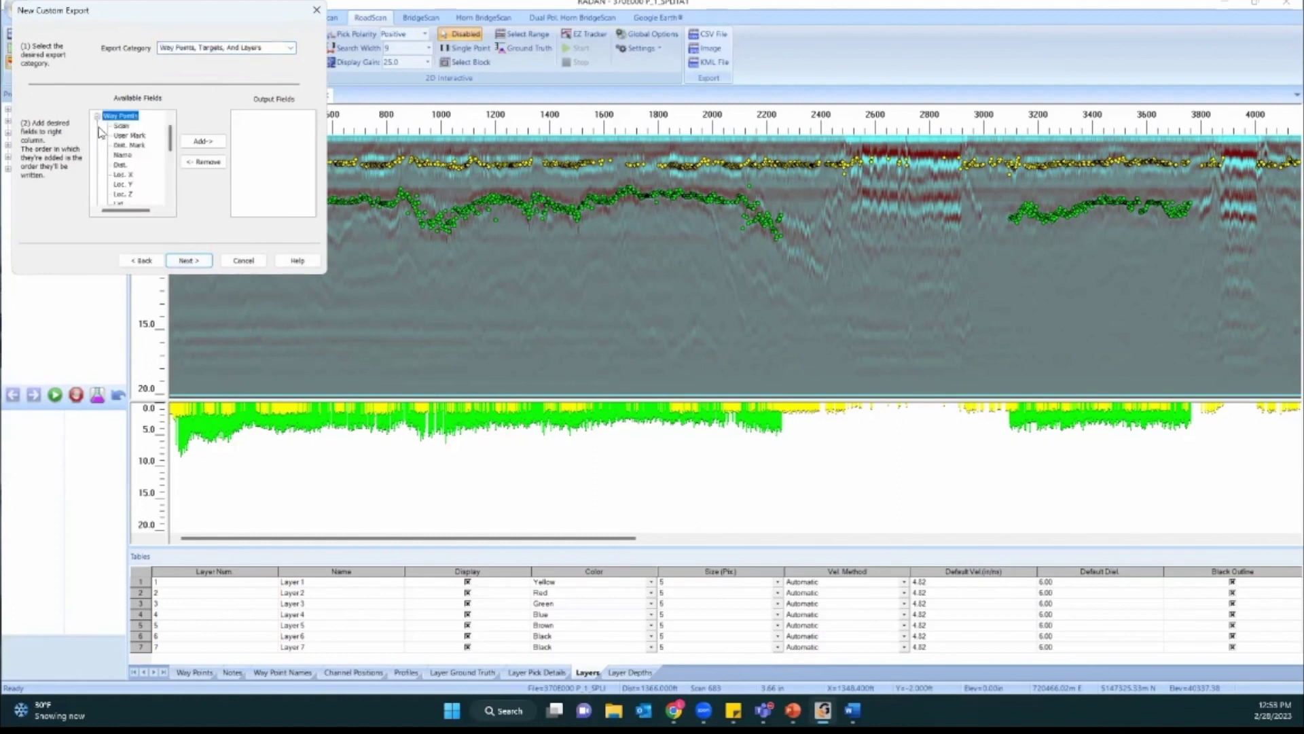
{"action": "left_click", "coordinate": [119, 164]}
{"action": "left_click", "coordinate": [203, 140]}
{"action": "scroll", "coordinate": [138, 187], "scroll_direction": "down", "scroll_amount": 2}
{"action": "left_click", "coordinate": [127, 148]}
{"action": "left_click", "coordinate": [188, 141]}
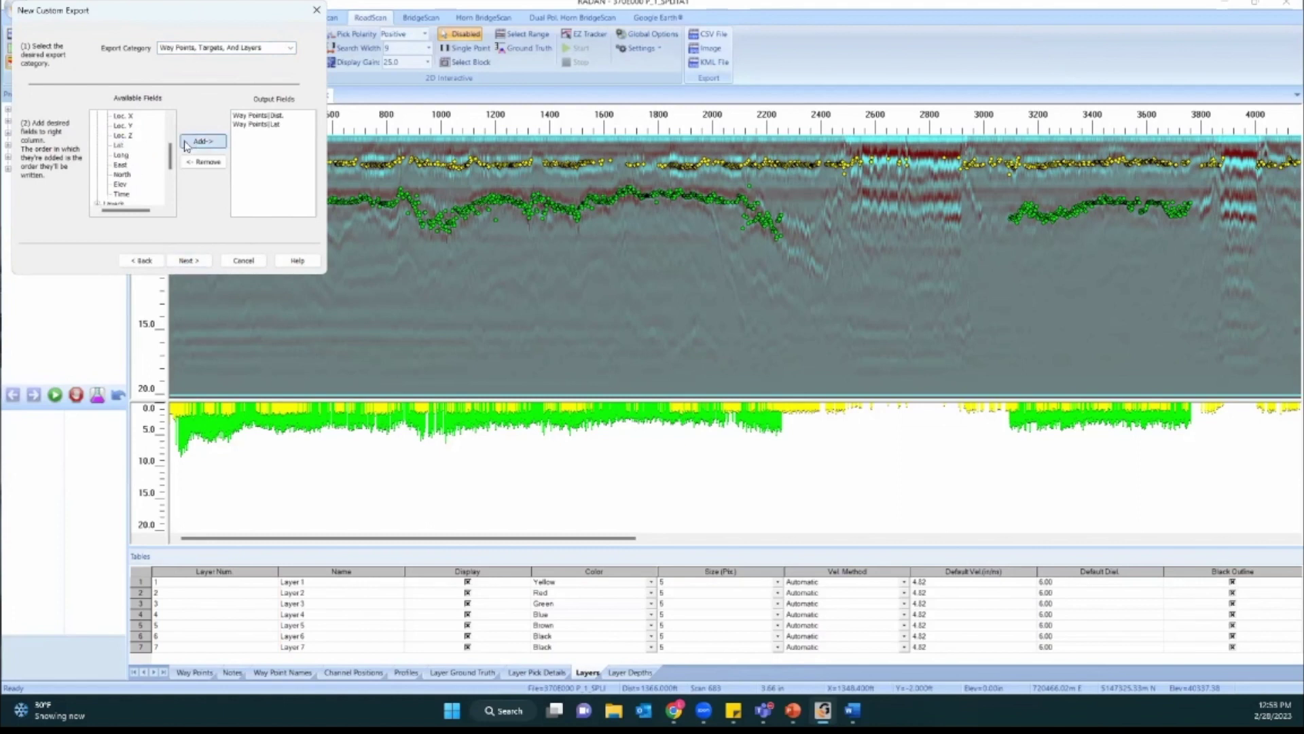
{"action": "left_click", "coordinate": [121, 156]}
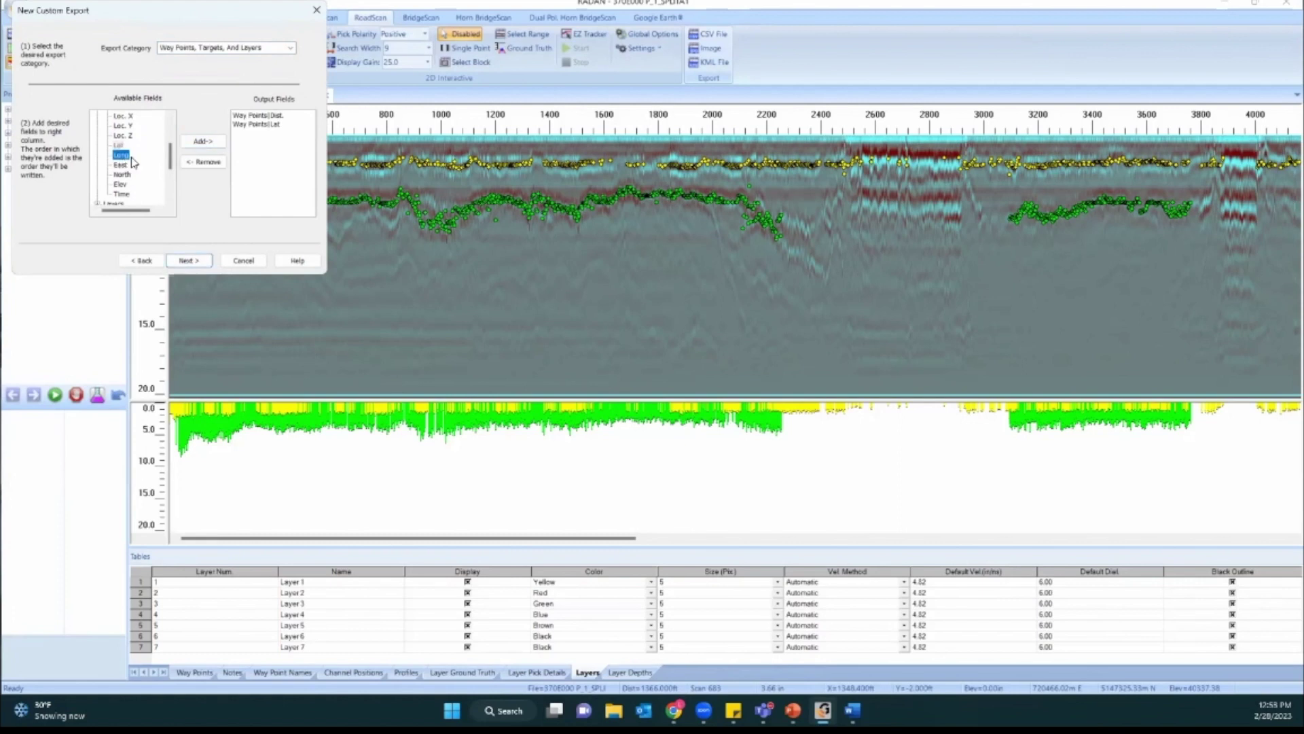
{"action": "left_click", "coordinate": [202, 141]}
Add the Way Points Loc. X and Scan fields to the output.
{"action": "scroll", "coordinate": [141, 167], "scroll_direction": "up", "scroll_amount": 2}
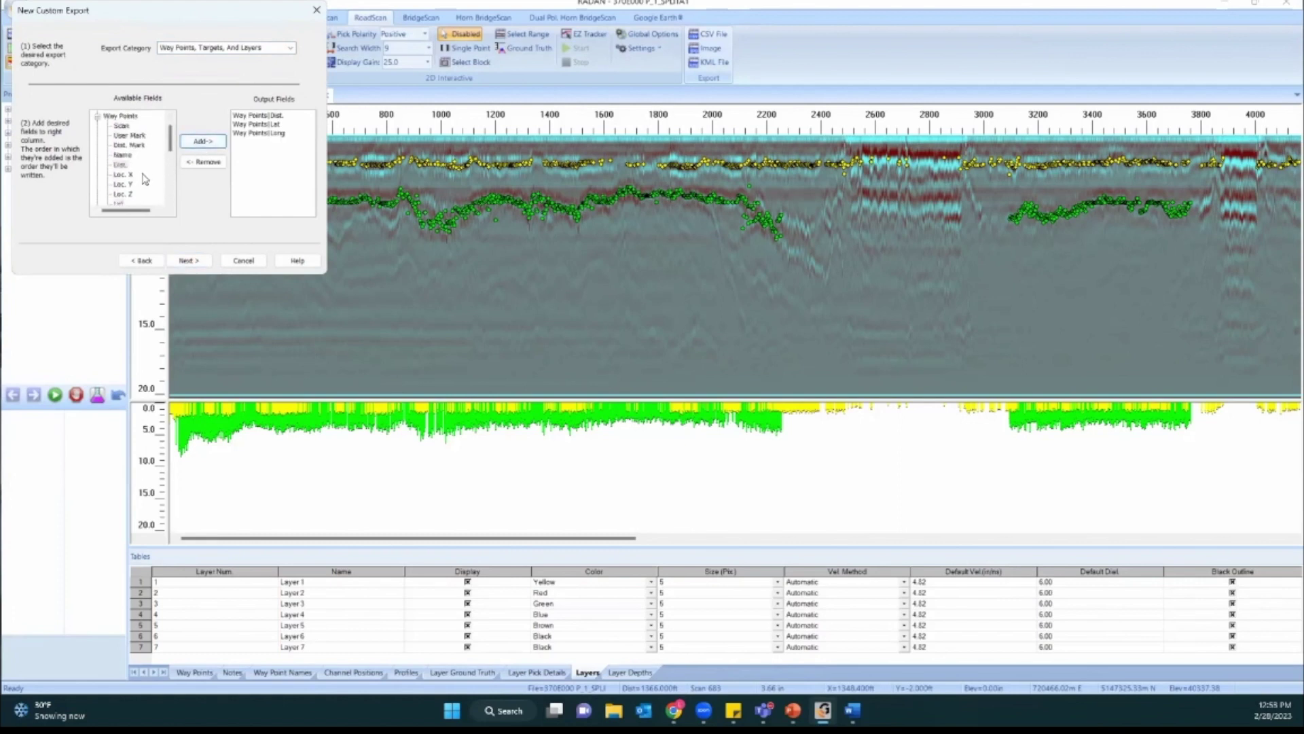
{"action": "left_click", "coordinate": [126, 175]}
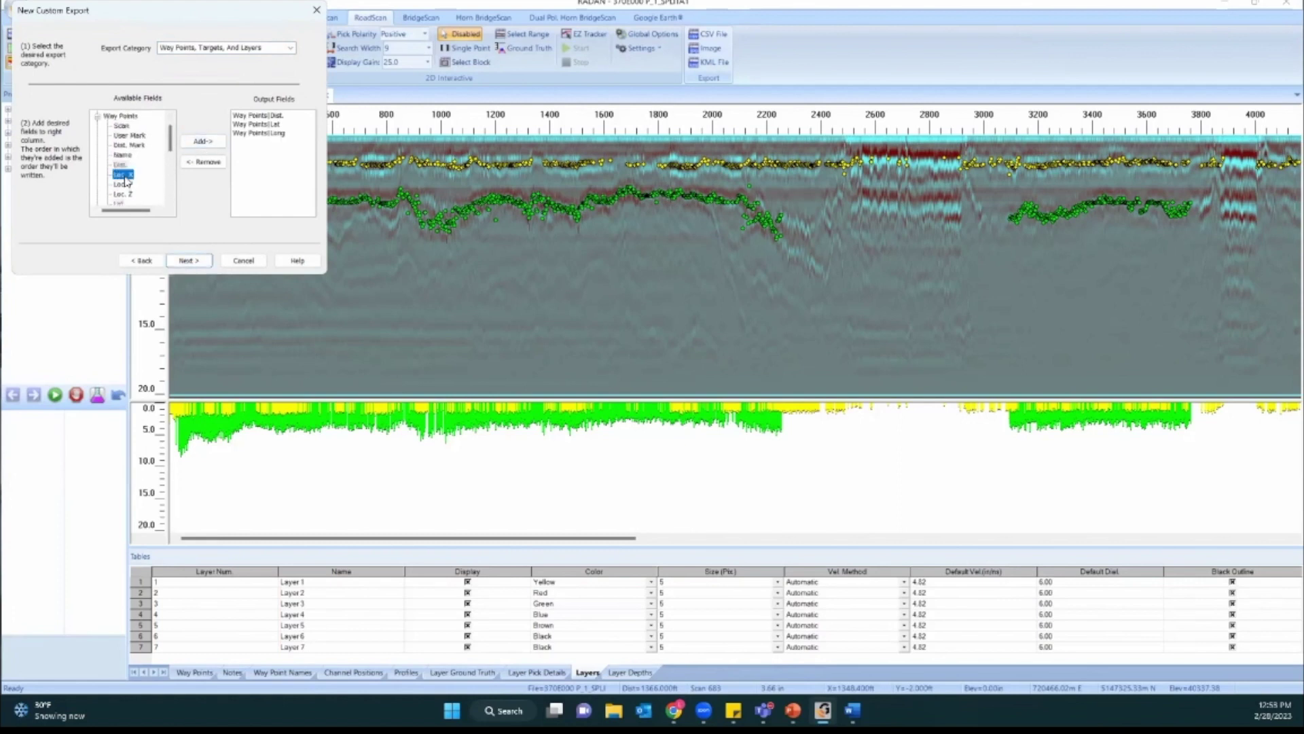
{"action": "left_click", "coordinate": [202, 141]}
{"action": "left_click", "coordinate": [122, 126]}
{"action": "left_click", "coordinate": [202, 140]}
{"action": "scroll", "coordinate": [143, 175], "scroll_direction": "down", "scroll_amount": 3}
{"action": "scroll", "coordinate": [143, 176], "scroll_direction": "down", "scroll_amount": 2}
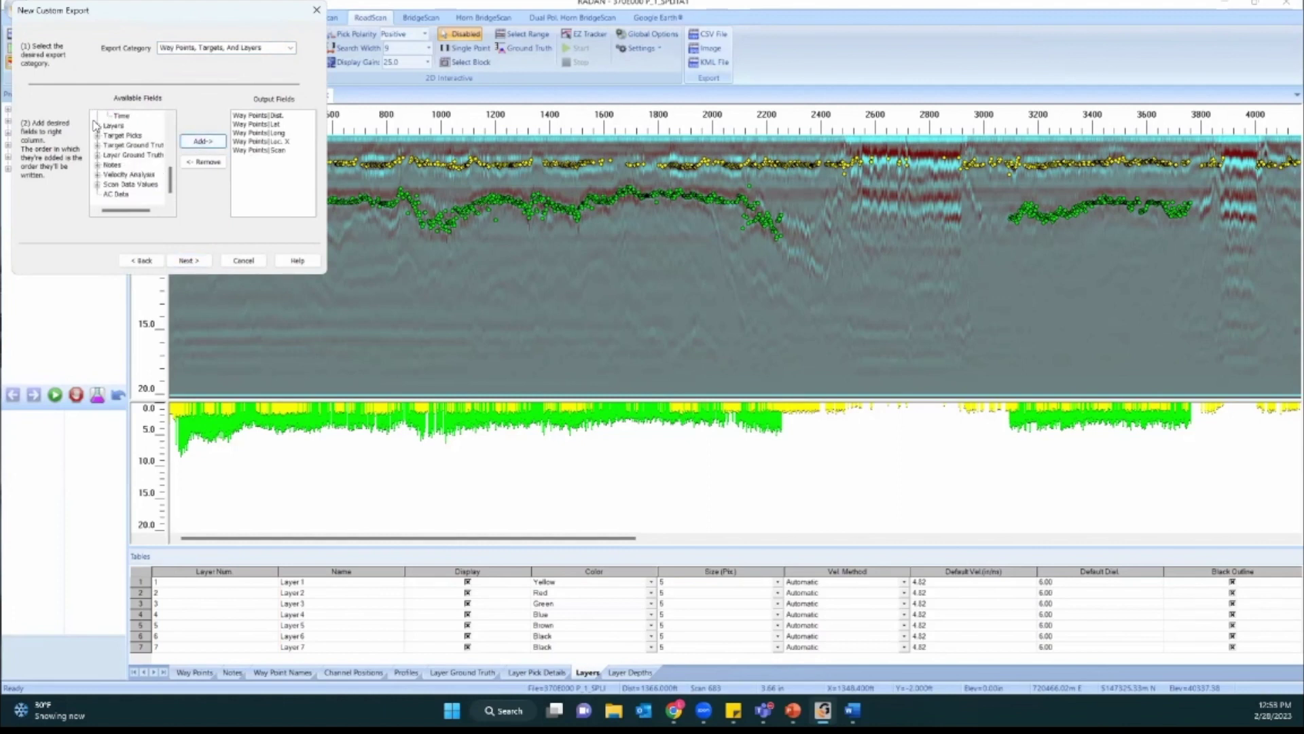
Add Layer 1 Depth and Layer 3 Depth to the output fields.
{"action": "left_click", "coordinate": [98, 126]}
{"action": "left_click", "coordinate": [108, 136]}
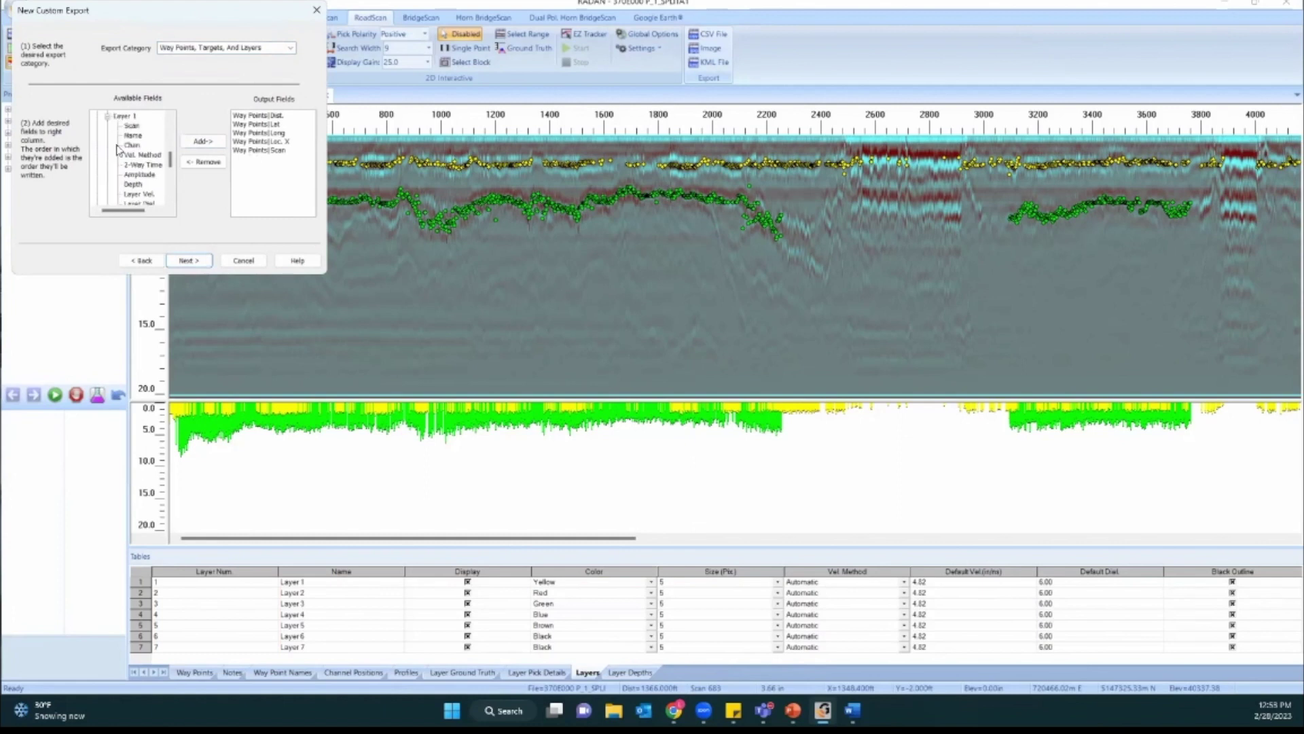
{"action": "left_click", "coordinate": [132, 184]}
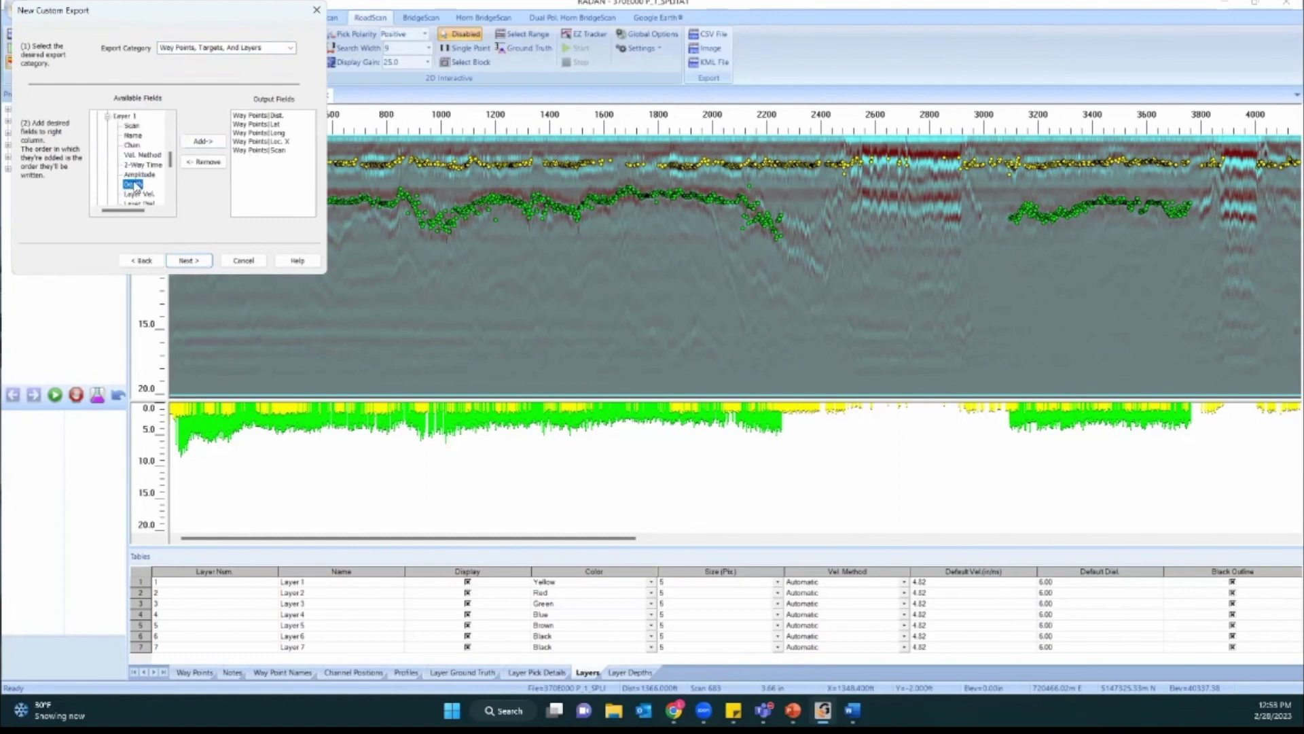
{"action": "left_click", "coordinate": [203, 143]}
{"action": "scroll", "coordinate": [133, 184], "scroll_direction": "down", "scroll_amount": 1}
{"action": "scroll", "coordinate": [108, 198], "scroll_direction": "down", "scroll_amount": 1}
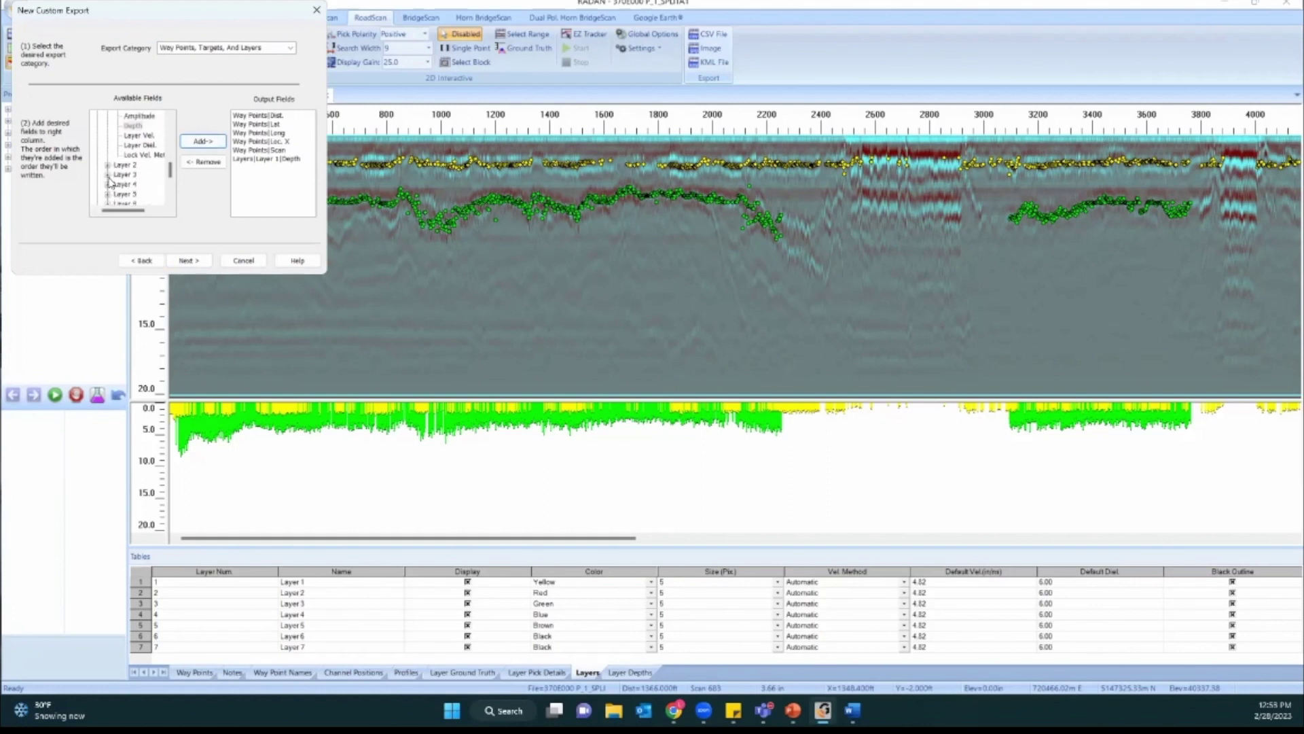
{"action": "left_click", "coordinate": [107, 174]}
{"action": "left_click", "coordinate": [133, 184]}
{"action": "left_click", "coordinate": [203, 141]}
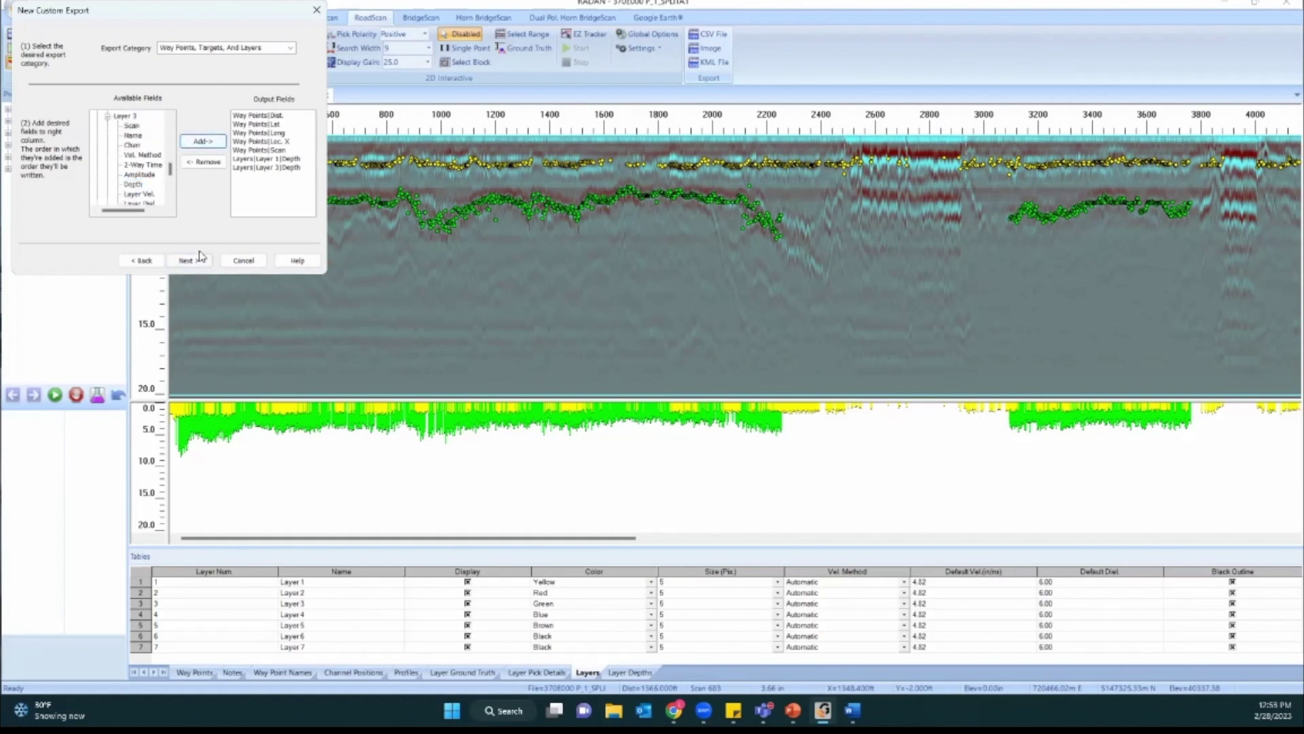
Name the configuration 'test' and save the CSV as 370E000 P_1_SPLITA1 TEST2.
{"action": "left_click", "coordinate": [199, 261]}
{"action": "left_click", "coordinate": [190, 261]}
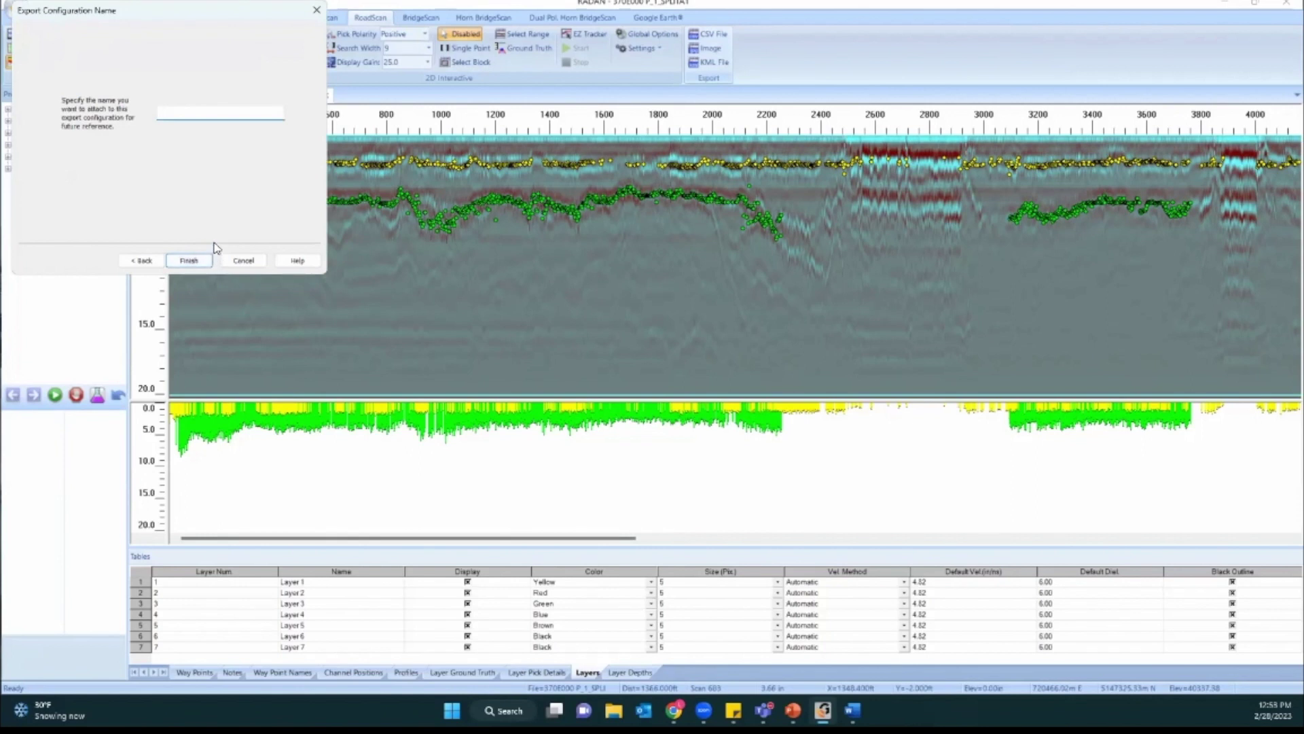
{"action": "type", "text": "test"}
{"action": "key", "text": "Return"}
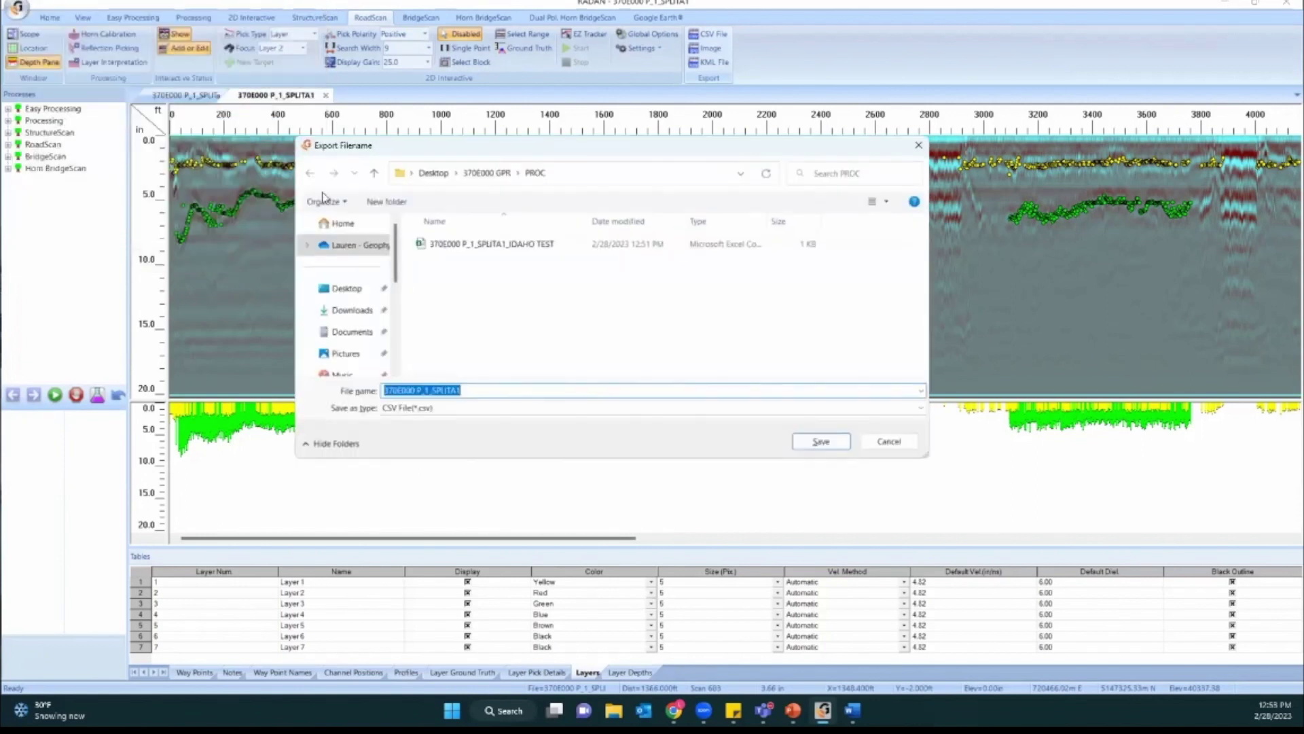
{"action": "left_click", "coordinate": [492, 389]}
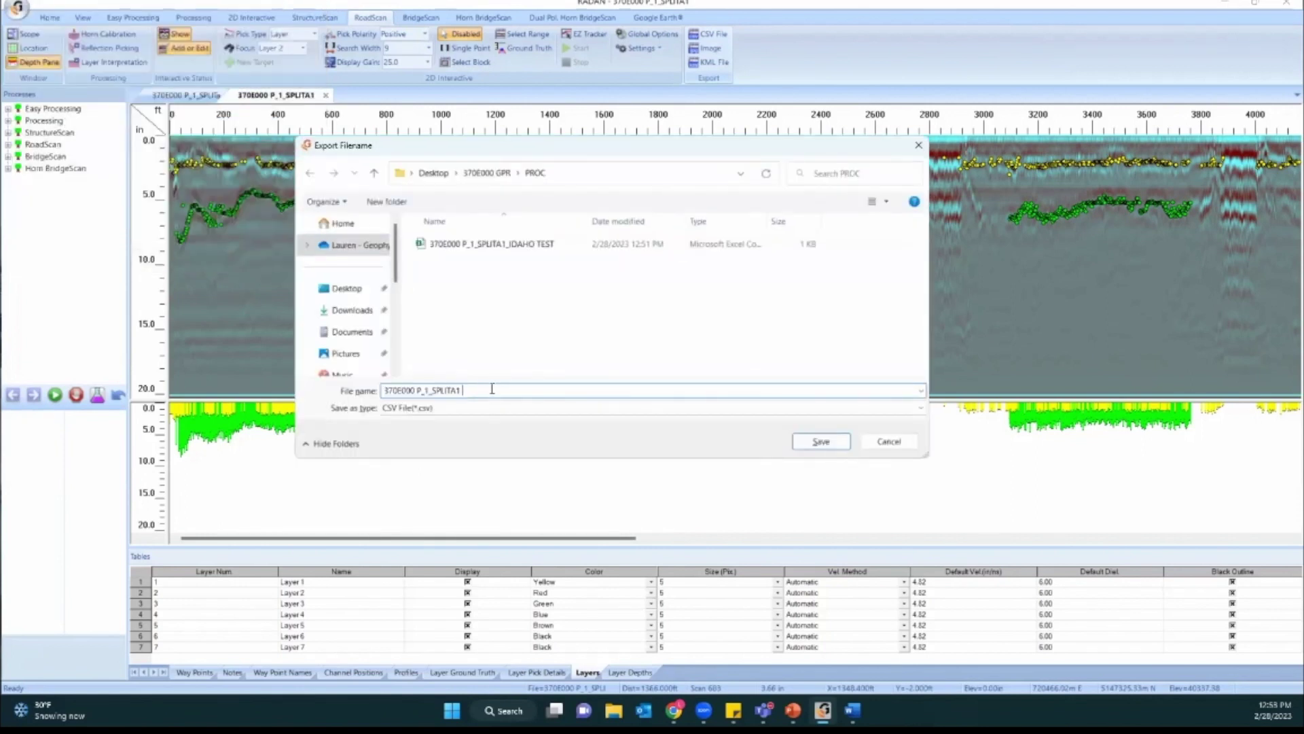
{"action": "key", "text": "Return"}
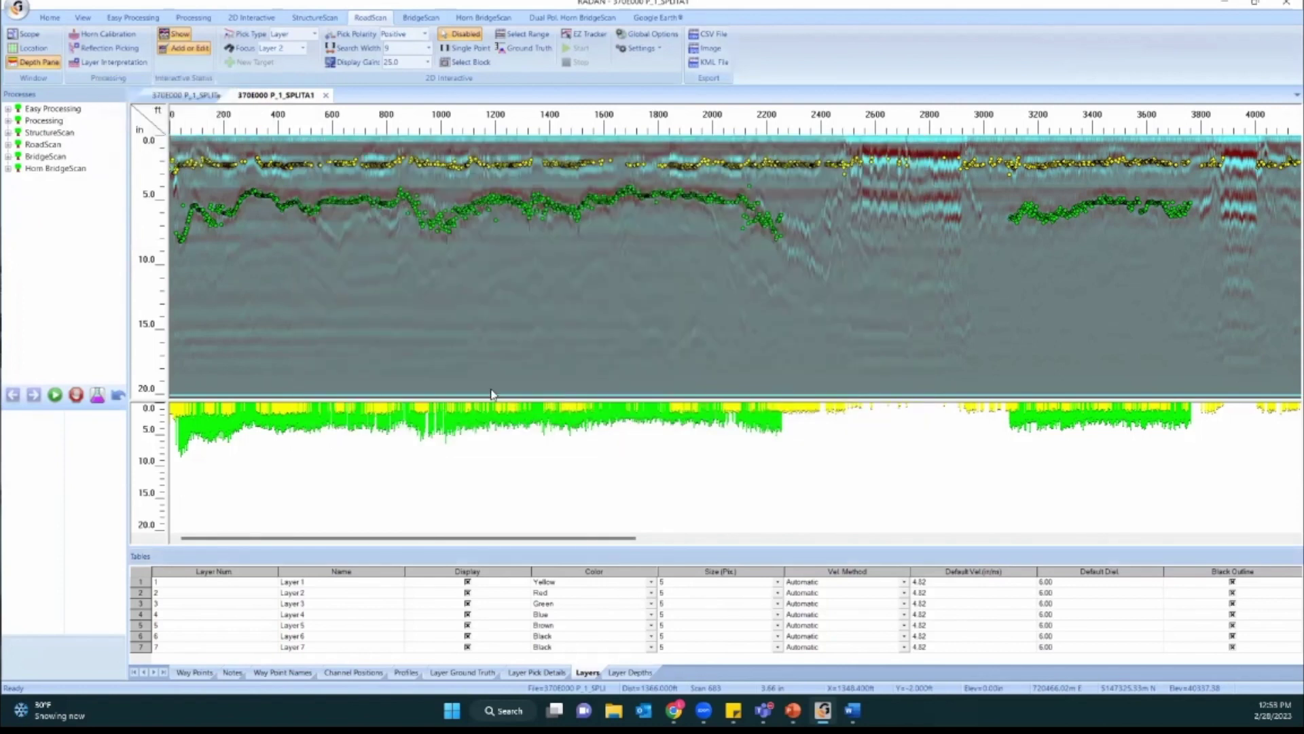
Open the TEST2 CSV in Excel from the 370E000 GPR PROC folder.
{"action": "left_click", "coordinate": [613, 711]}
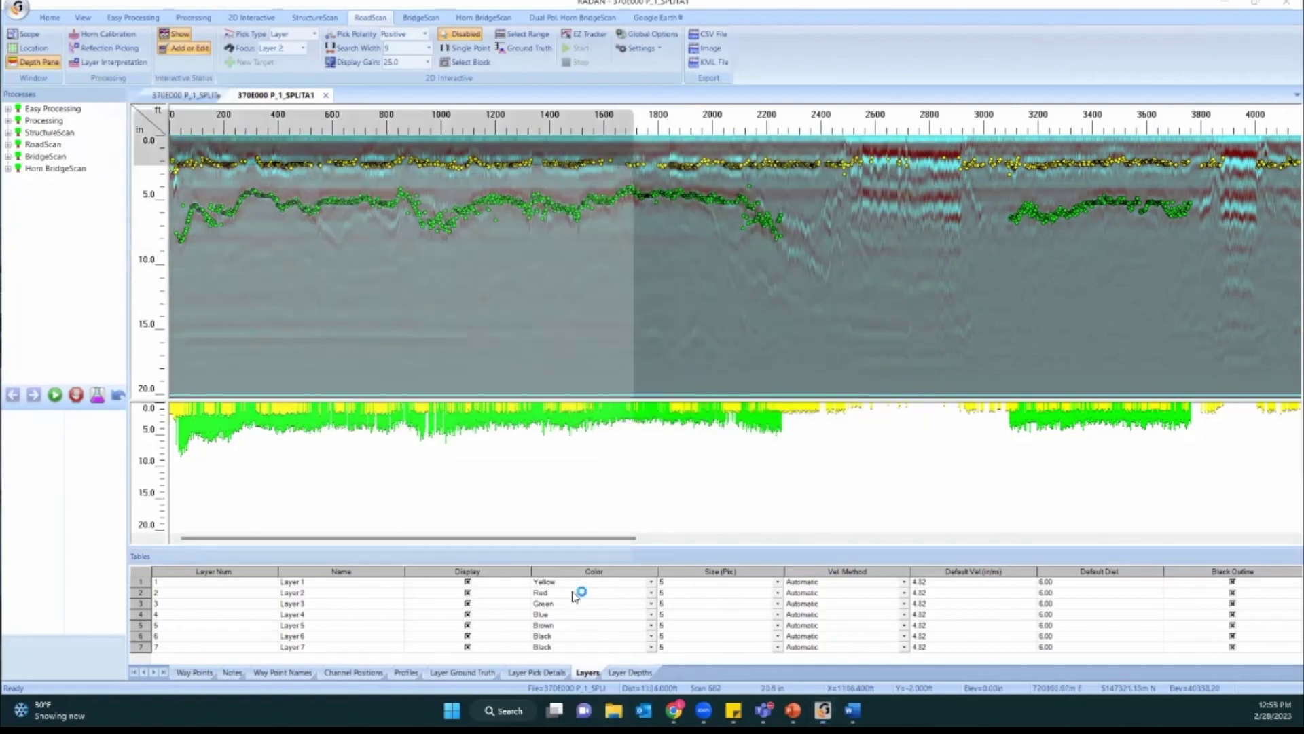
{"action": "left_click", "coordinate": [146, 253]}
{"action": "left_click", "coordinate": [363, 207]}
{"action": "double_click", "coordinate": [364, 207]}
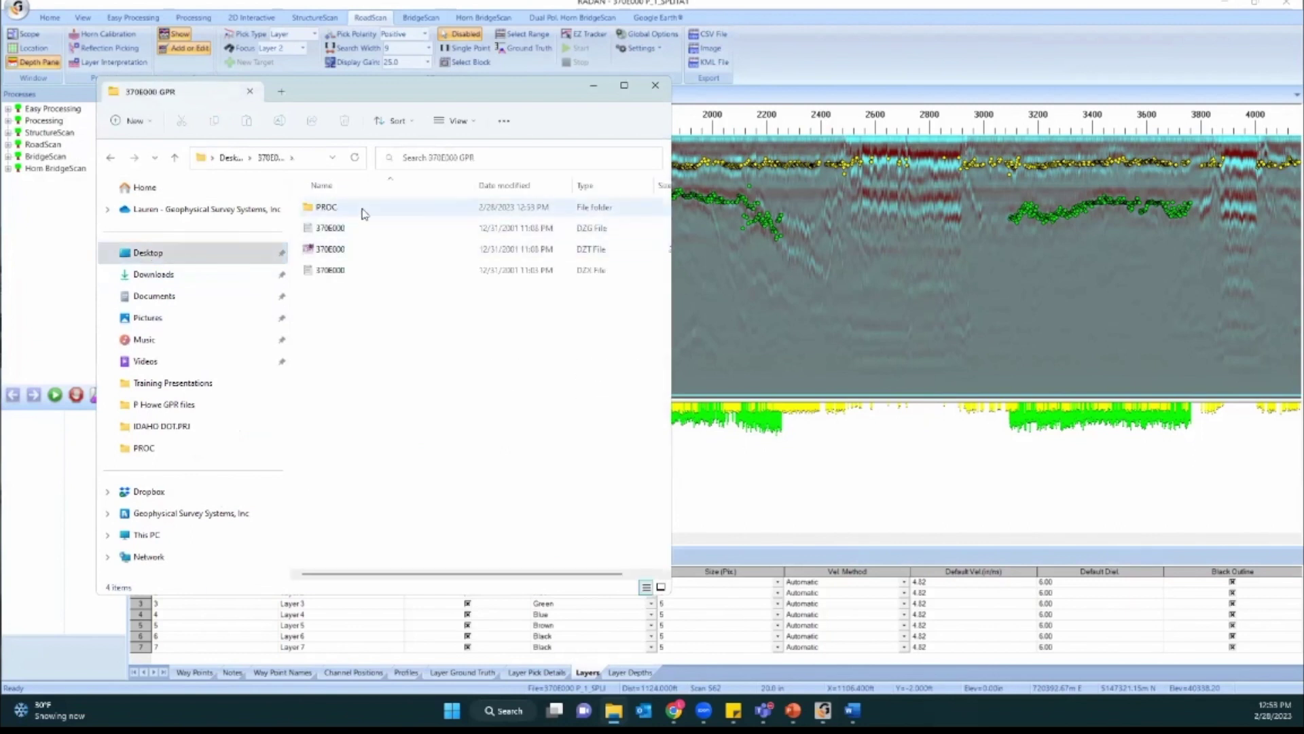
{"action": "double_click", "coordinate": [361, 207]}
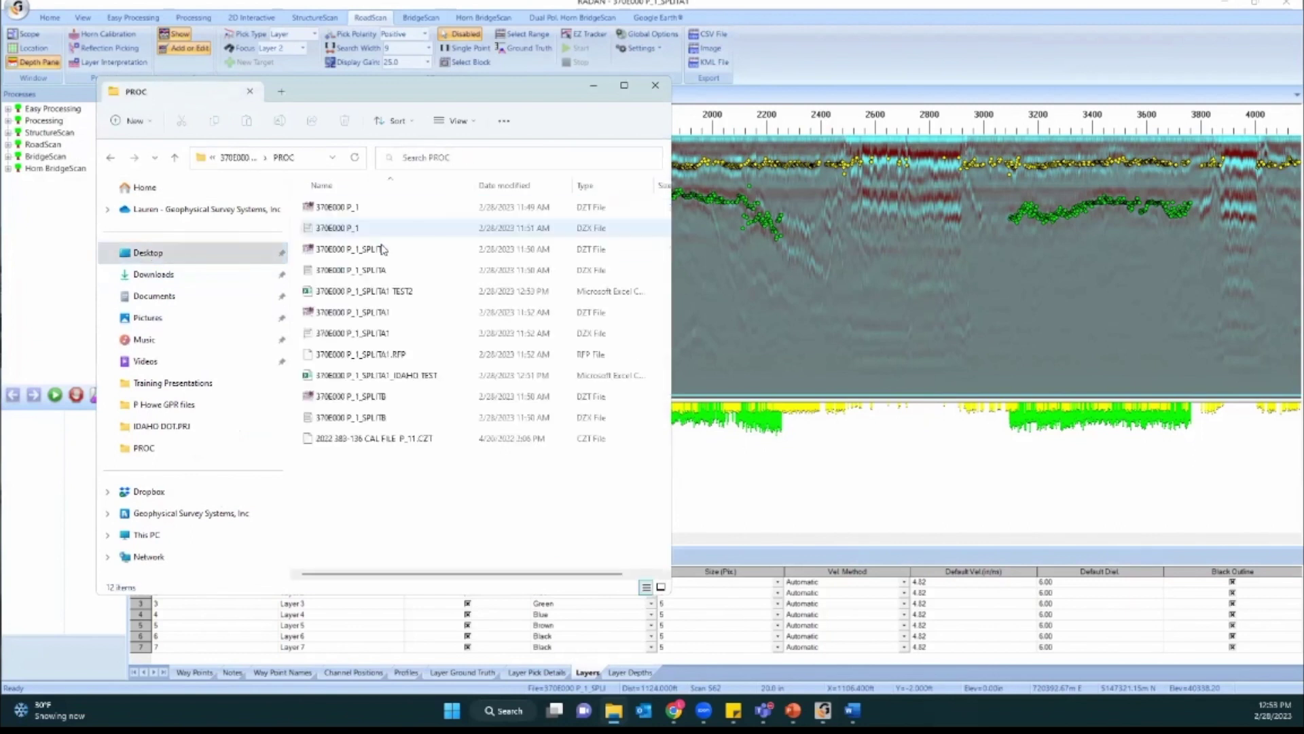
{"action": "double_click", "coordinate": [400, 291]}
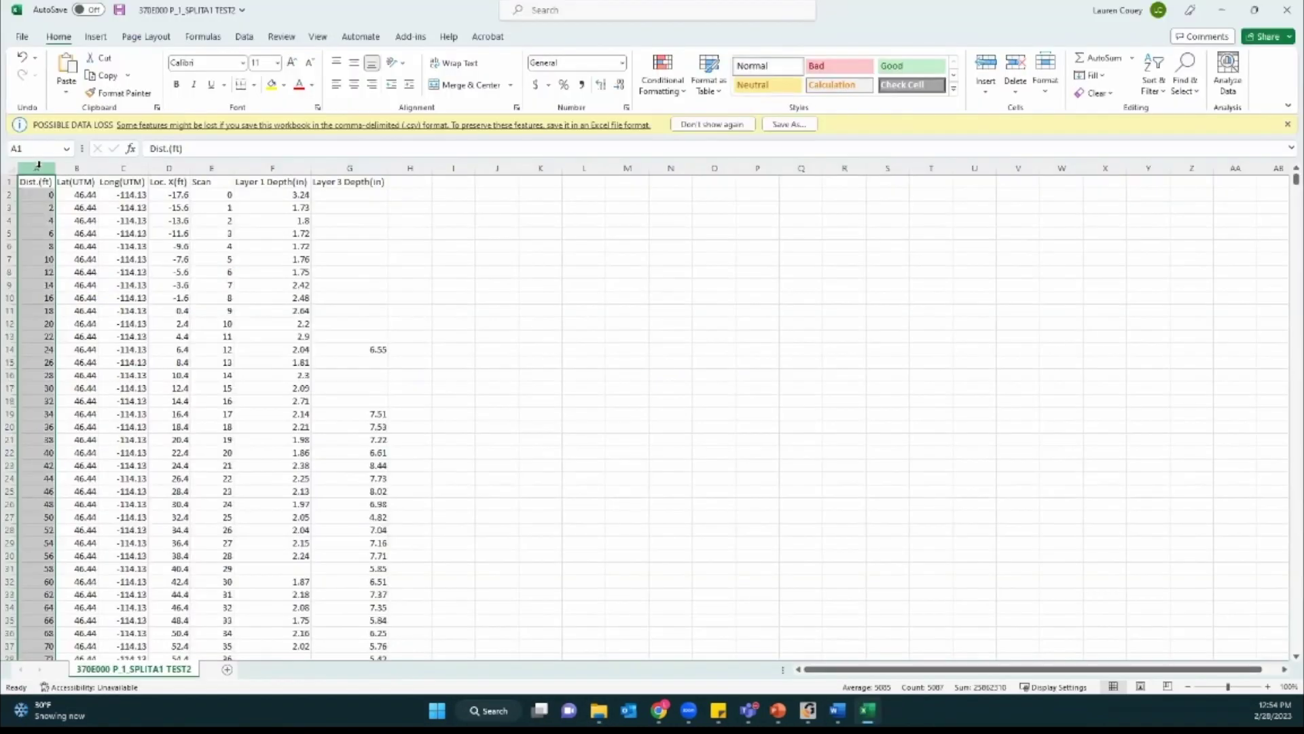
Autofit the Long(UTM) column C so the full longitudes read -114.13.
{"action": "left_click", "coordinate": [76, 167]}
{"action": "left_click", "coordinate": [126, 168]}
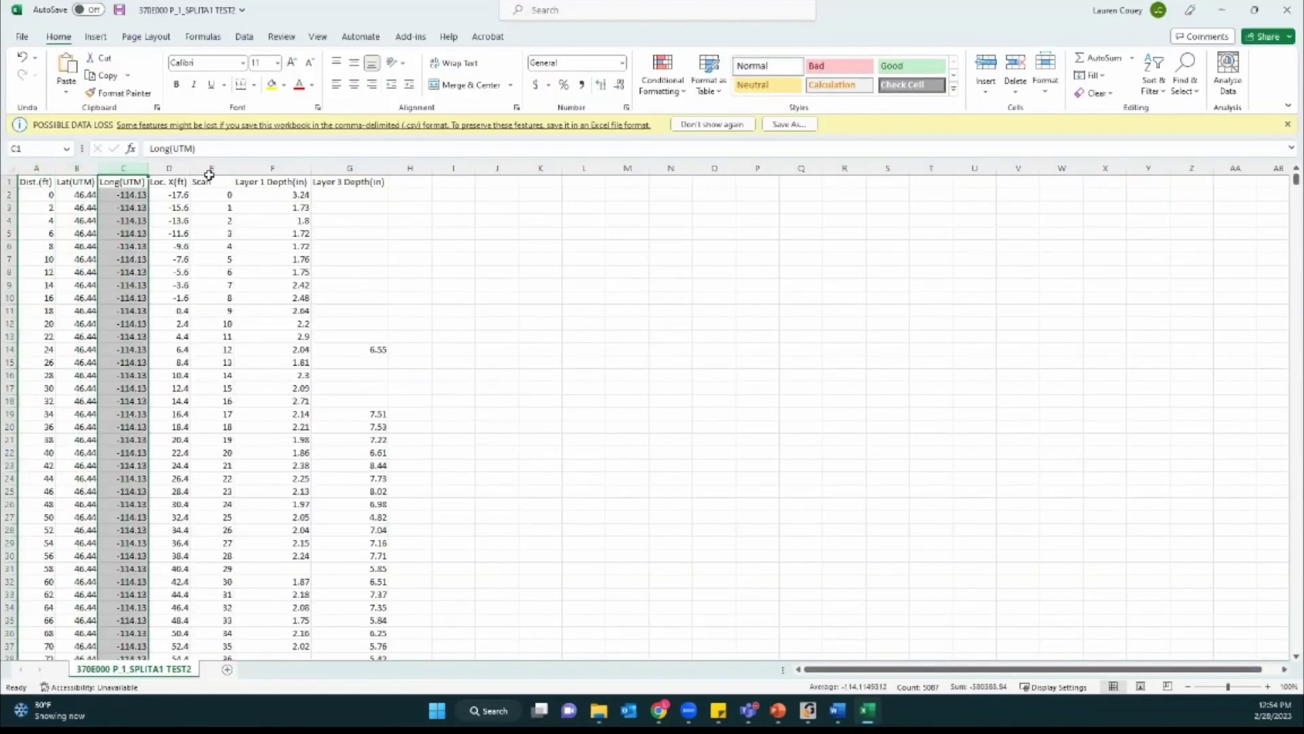
{"action": "left_click", "coordinate": [167, 169]}
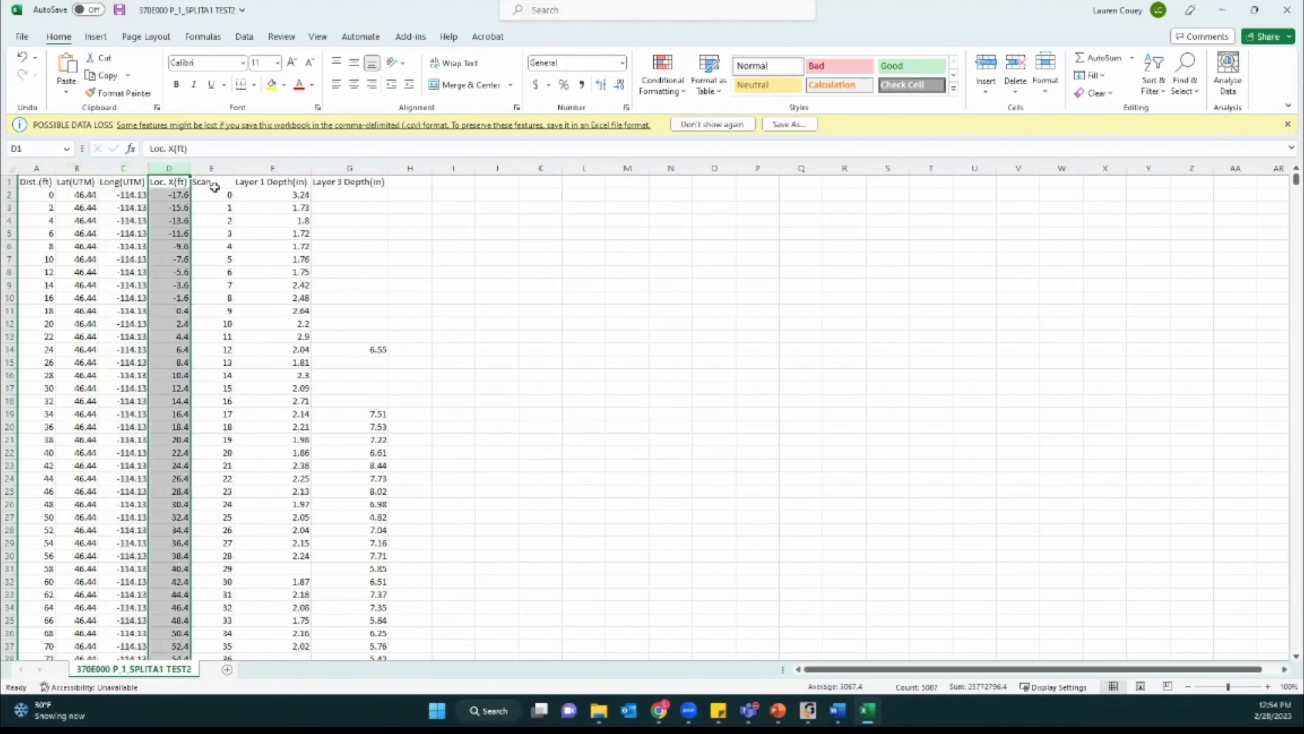
{"action": "left_click", "coordinate": [142, 167]}
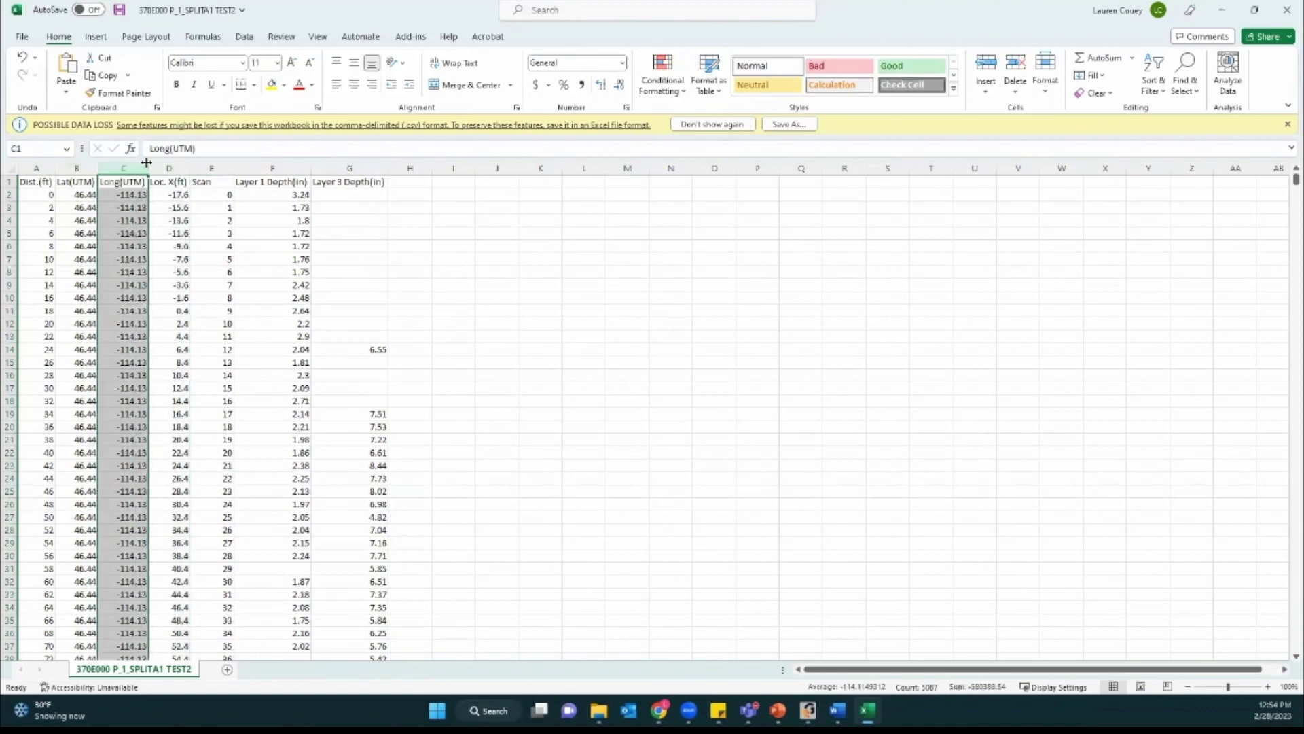
{"action": "mouse_move", "coordinate": [147, 163]}
{"action": "left_mouse_down"}
{"action": "mouse_move", "coordinate": [191, 166]}
{"action": "mouse_move", "coordinate": [133, 168]}
{"action": "left_mouse_up"}
{"action": "double_click", "coordinate": [134, 168]}
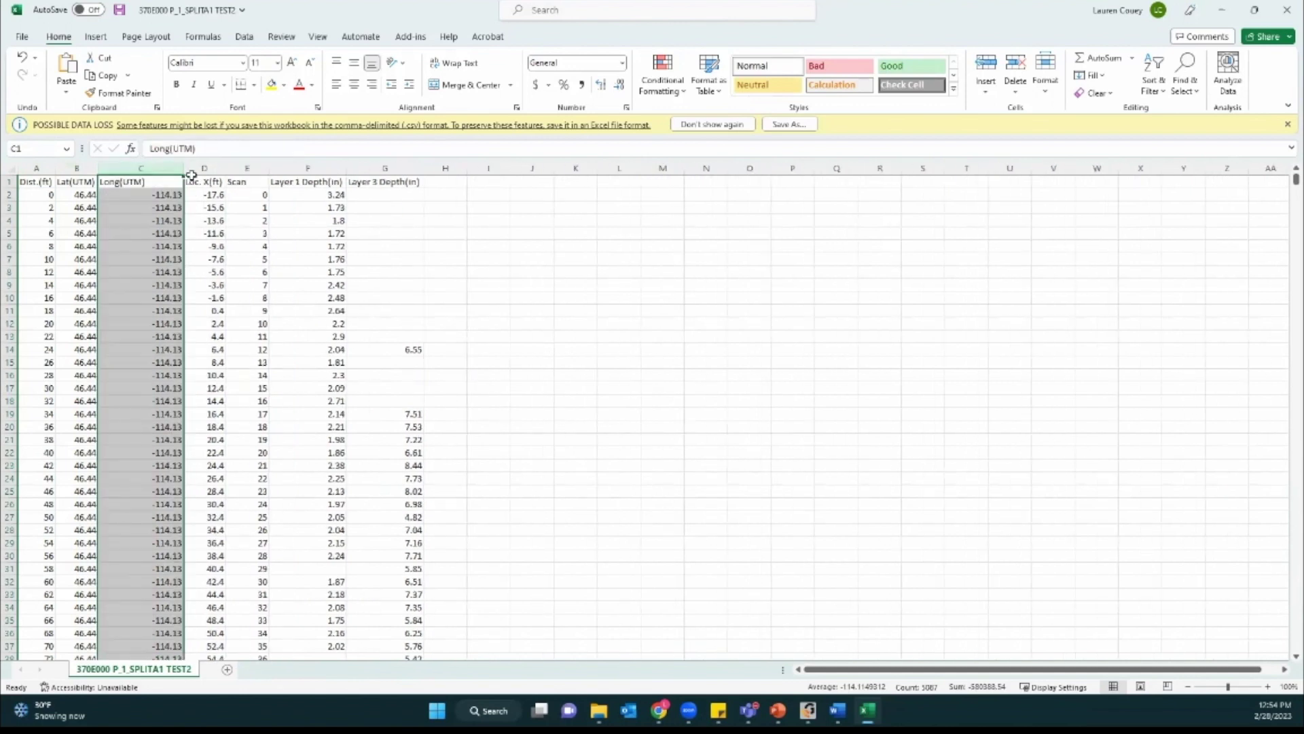
{"action": "left_click", "coordinate": [157, 285]}
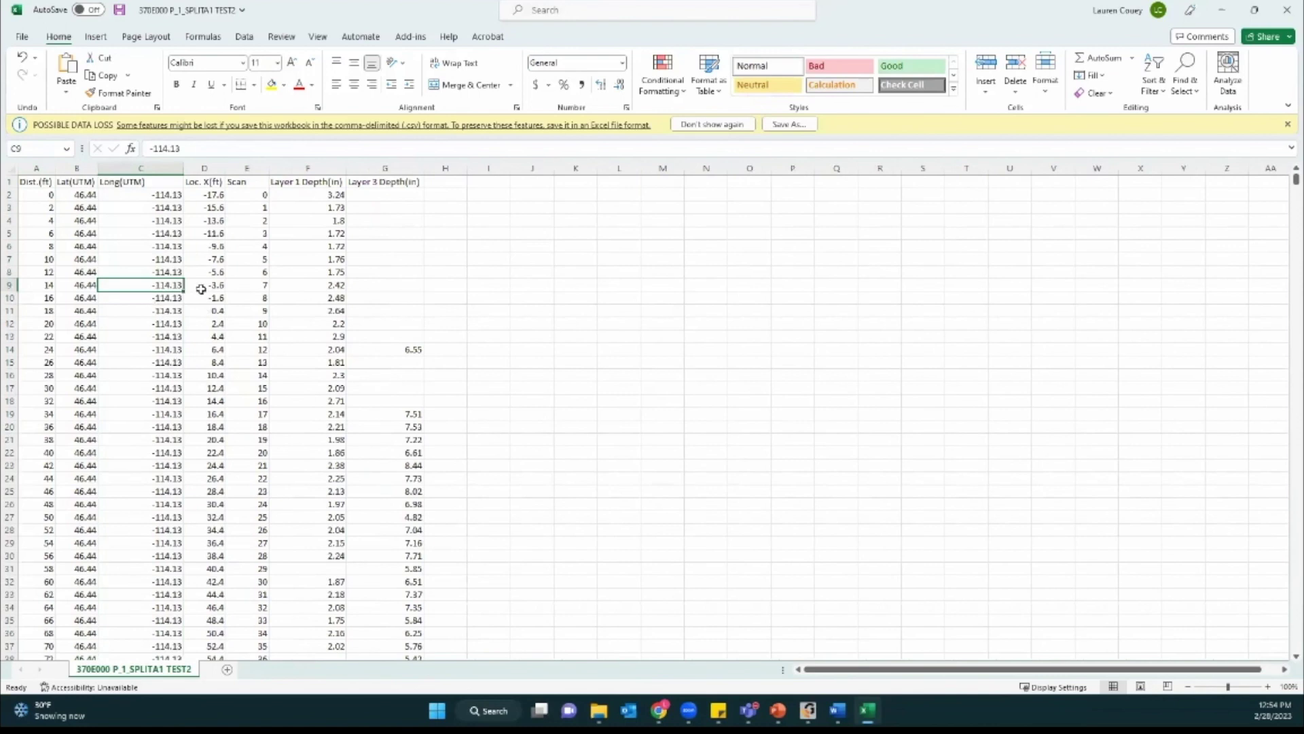
{"action": "scroll", "coordinate": [166, 461], "scroll_direction": "down", "scroll_amount": 6}
{"action": "scroll", "coordinate": [124, 408], "scroll_direction": "up", "scroll_amount": 6}
Review the Scan, Layer 1 Depth and Layer 3 Depth columns, e.g. 7.22 in G21 and 3.24.
{"action": "left_click", "coordinate": [252, 168]}
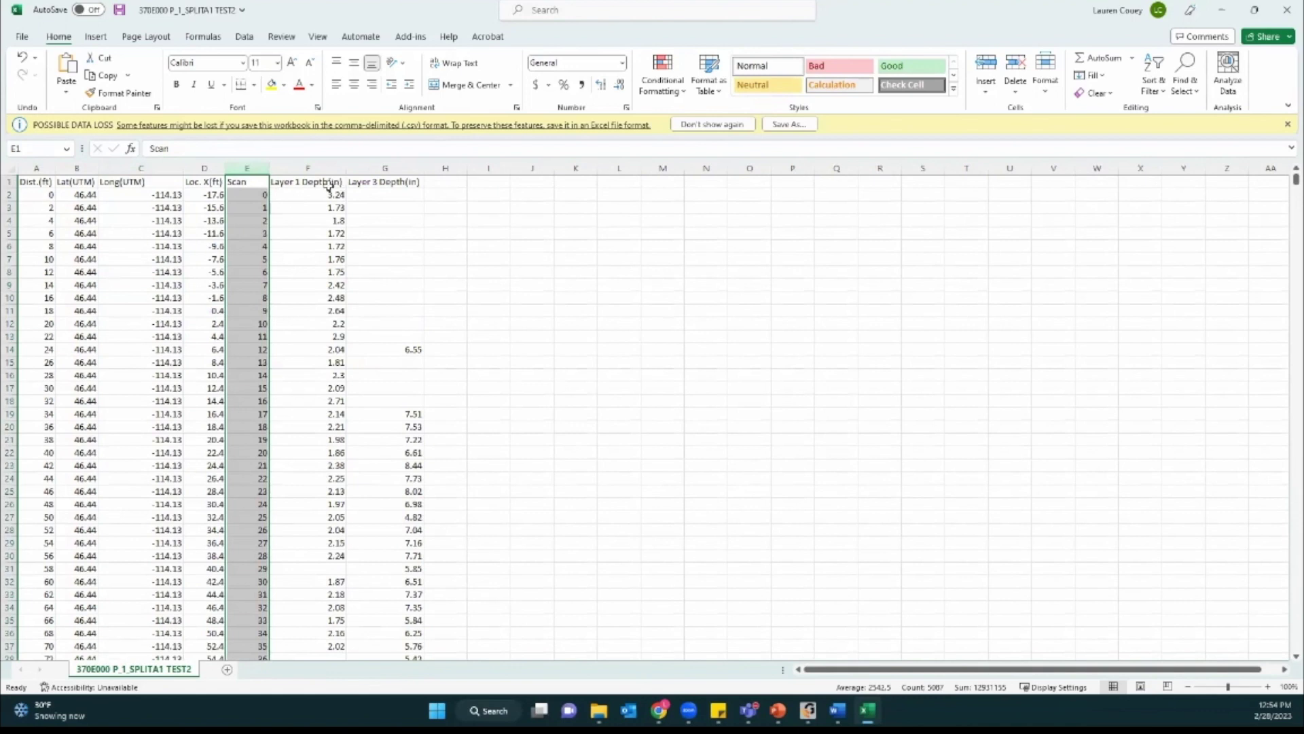
{"action": "left_click", "coordinate": [307, 168]}
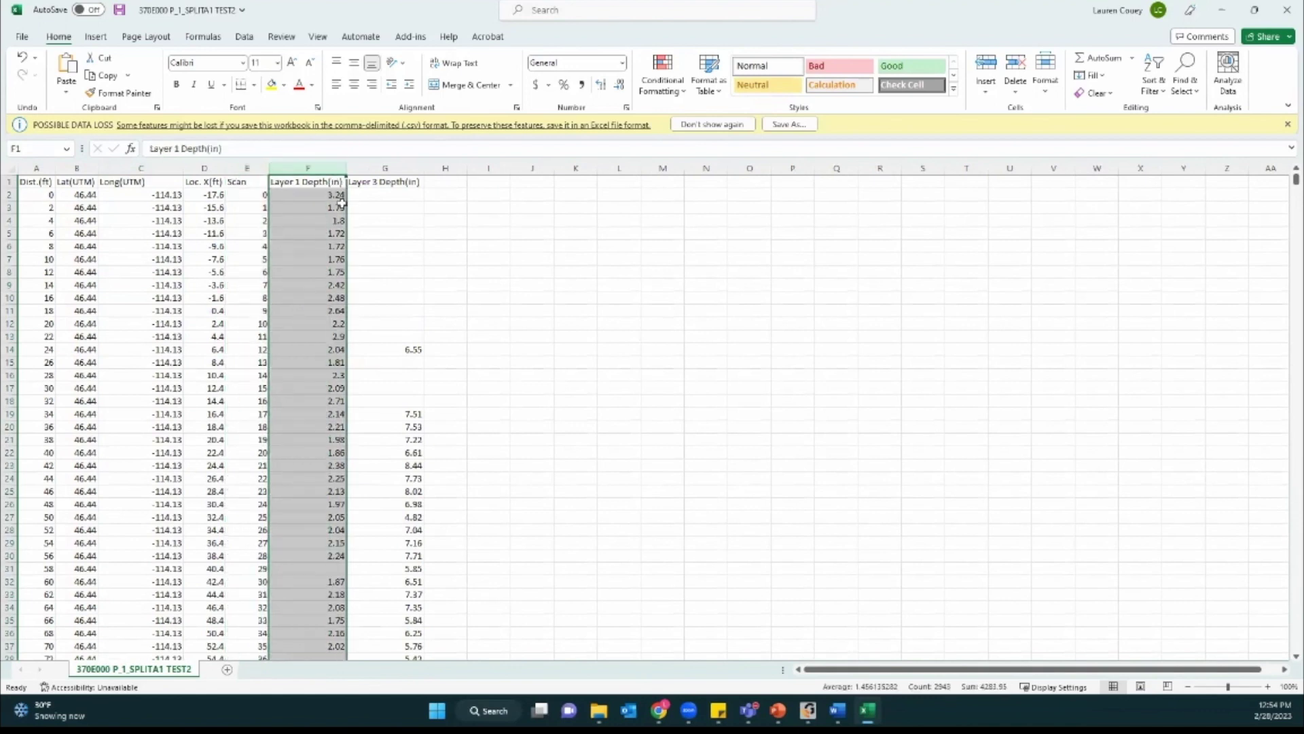
{"action": "left_click", "coordinate": [384, 167]}
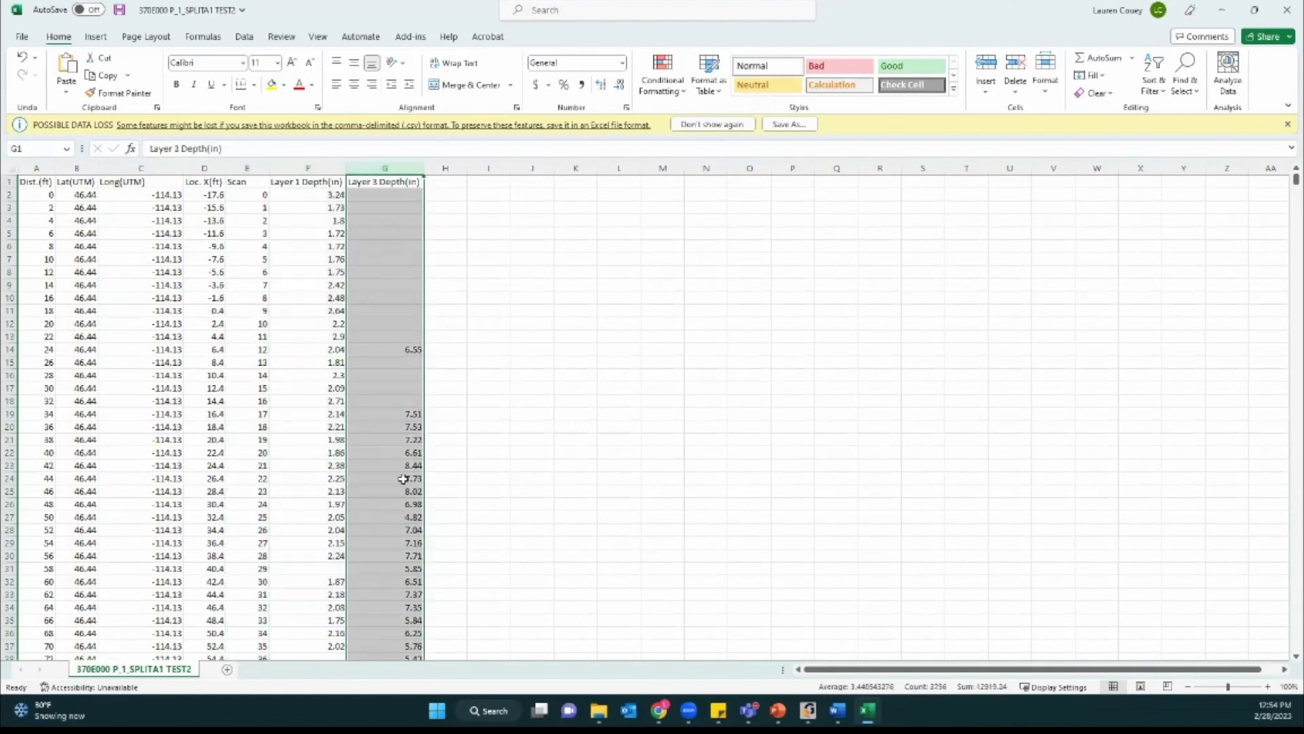
{"action": "scroll", "coordinate": [442, 233], "scroll_direction": "down", "scroll_amount": 2}
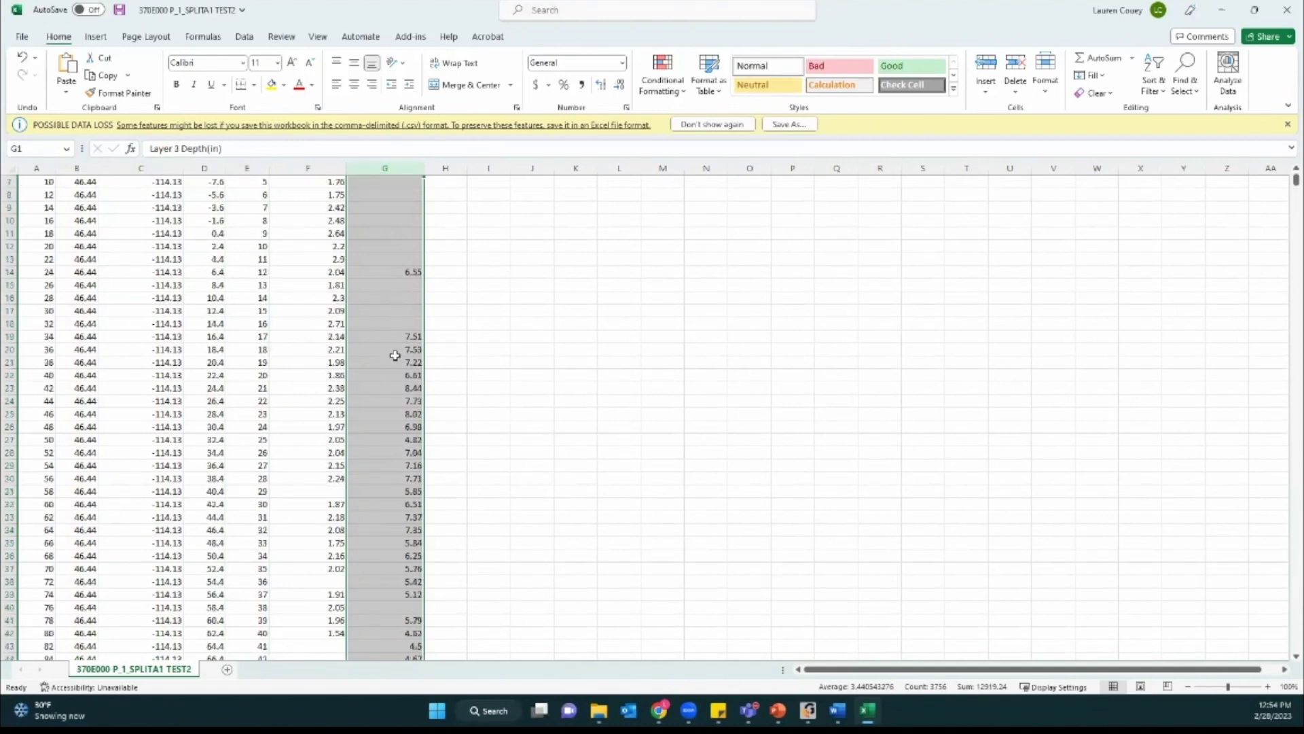
{"action": "left_click", "coordinate": [470, 367]}
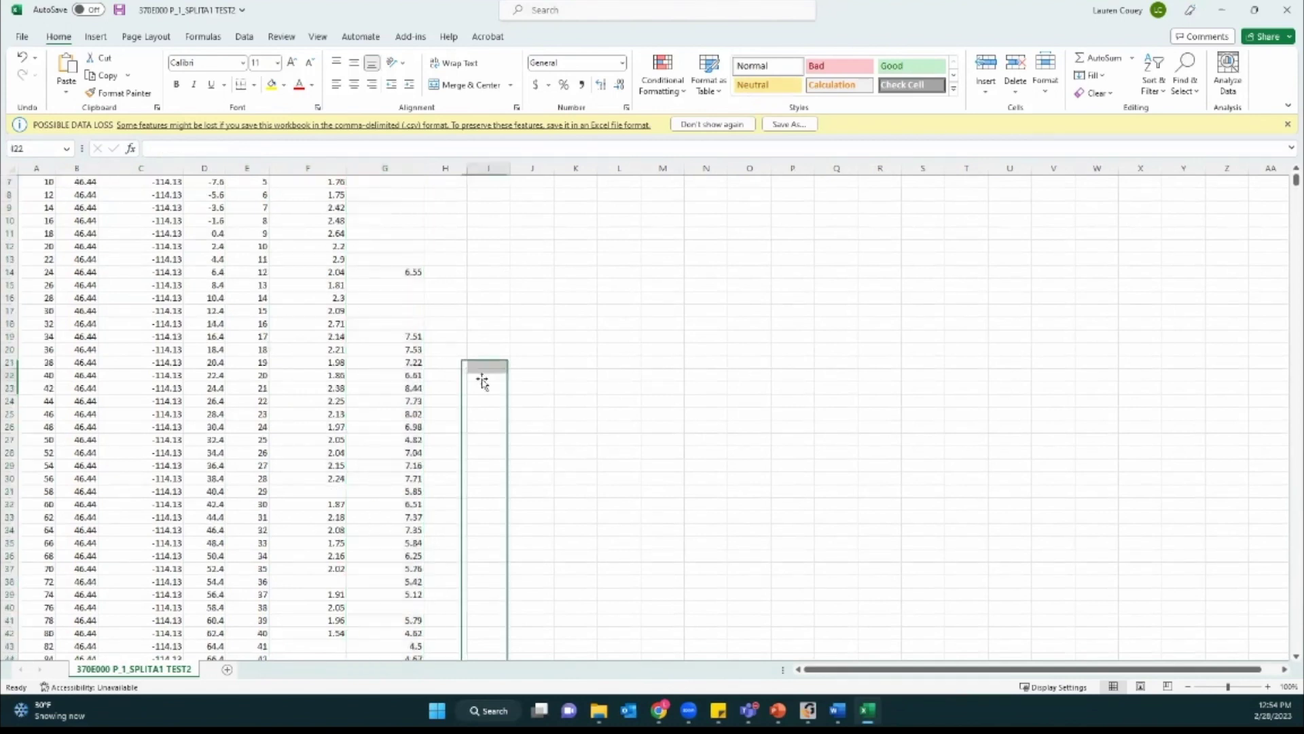
{"action": "left_click", "coordinate": [407, 362]}
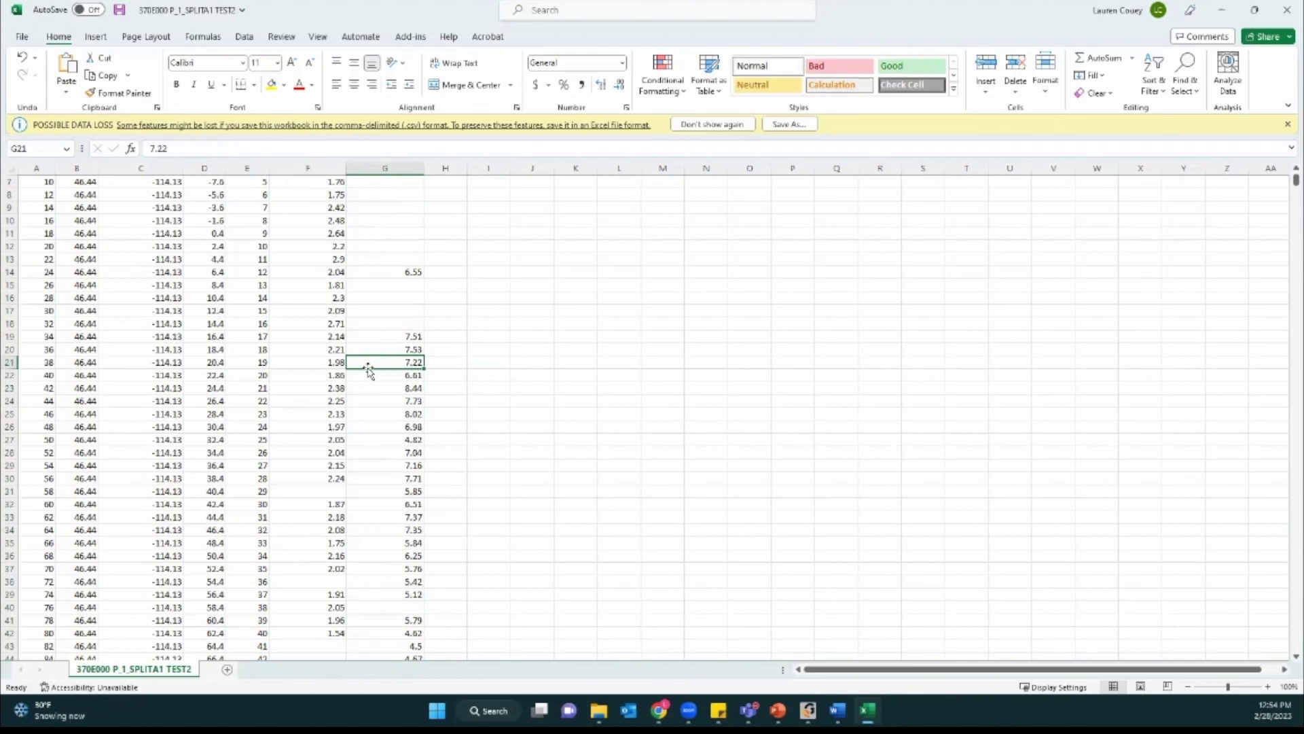
{"action": "left_click", "coordinate": [324, 365]}
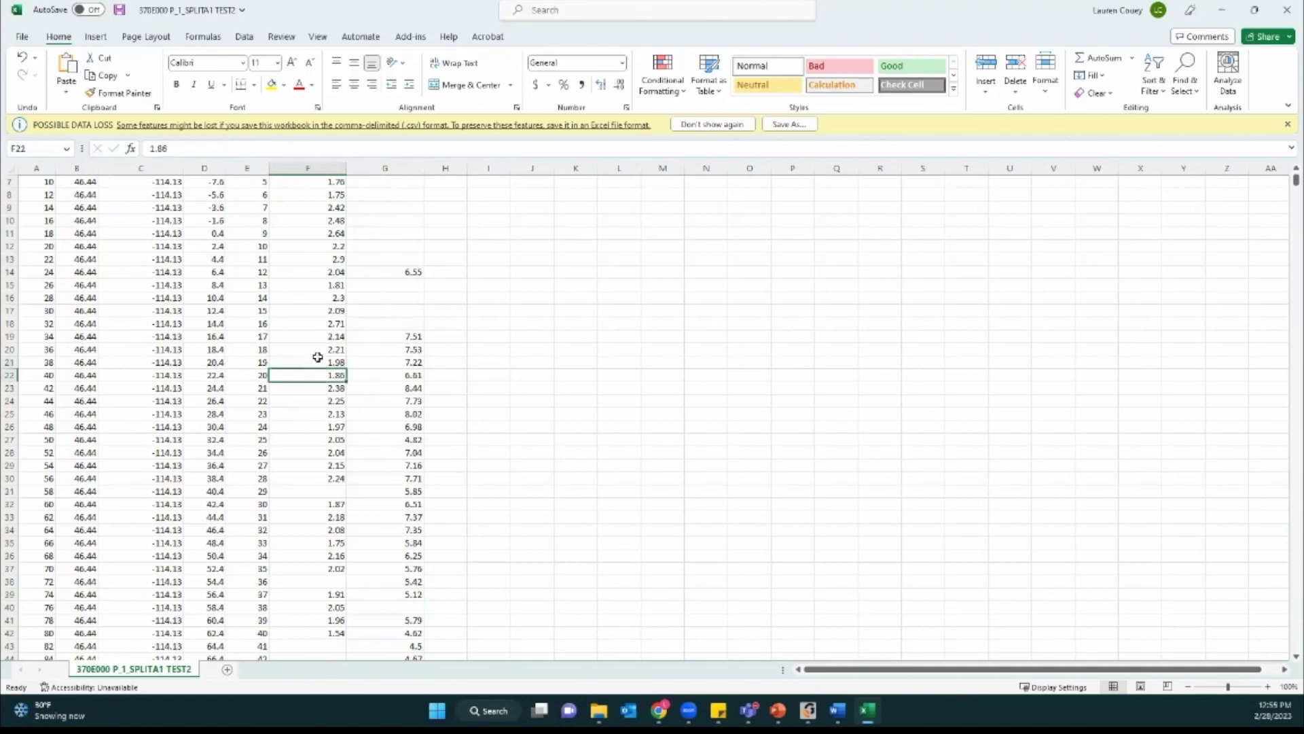
{"action": "scroll", "coordinate": [317, 360], "scroll_direction": "up", "scroll_amount": 2}
{"action": "left_click", "coordinate": [320, 194]}
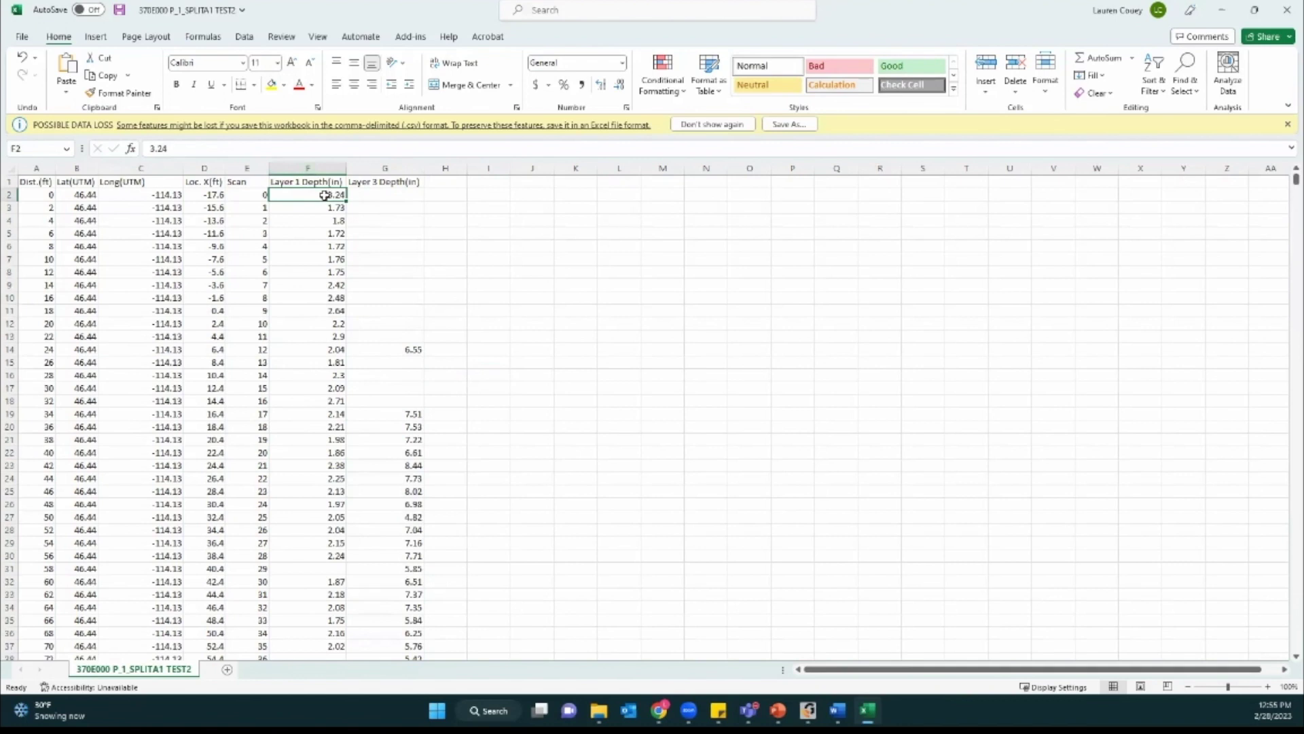
Compare Layer 1 and Layer 3 depths (2.21, 7.53, 8.02), then minimize Excel back to RADAN.
{"action": "left_click", "coordinate": [318, 207]}
{"action": "left_click", "coordinate": [319, 220]}
{"action": "left_click", "coordinate": [320, 233]}
{"action": "key", "text": "Down"}
{"action": "key", "text": "Down"}
{"action": "key", "text": "Down"}
{"action": "key", "text": "Down"}
{"action": "key", "text": "Down"}
{"action": "key", "text": "Down"}
{"action": "key", "text": "Down"}
{"action": "key", "text": "Down"}
{"action": "key", "text": "Down"}
{"action": "key", "text": "Down"}
{"action": "key", "text": "Down"}
{"action": "key", "text": "Down"}
{"action": "key", "text": "Down"}
{"action": "key", "text": "Down"}
{"action": "key", "text": "Down"}
{"action": "key", "text": "Down"}
{"action": "key", "text": "Down"}
{"action": "key", "text": "Down"}
{"action": "key", "text": "Down"}
{"action": "key", "text": "Down"}
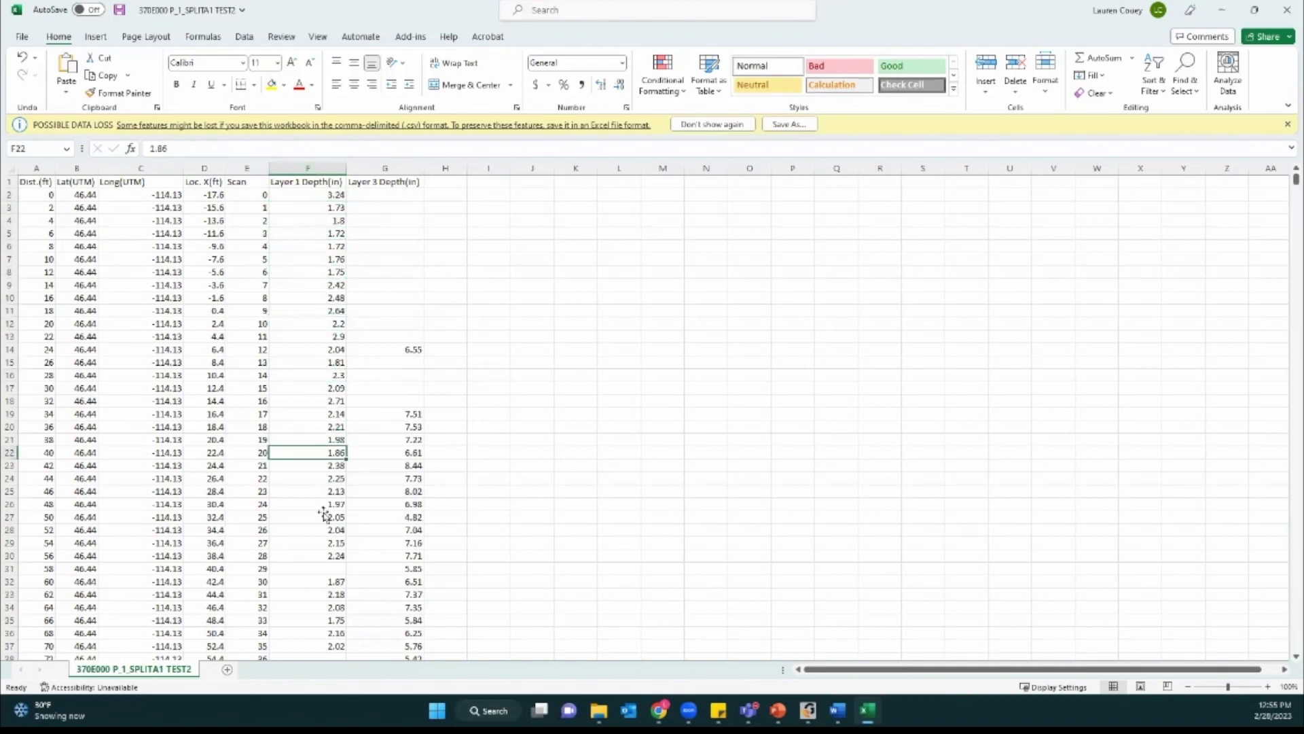
{"action": "left_click", "coordinate": [417, 423]}
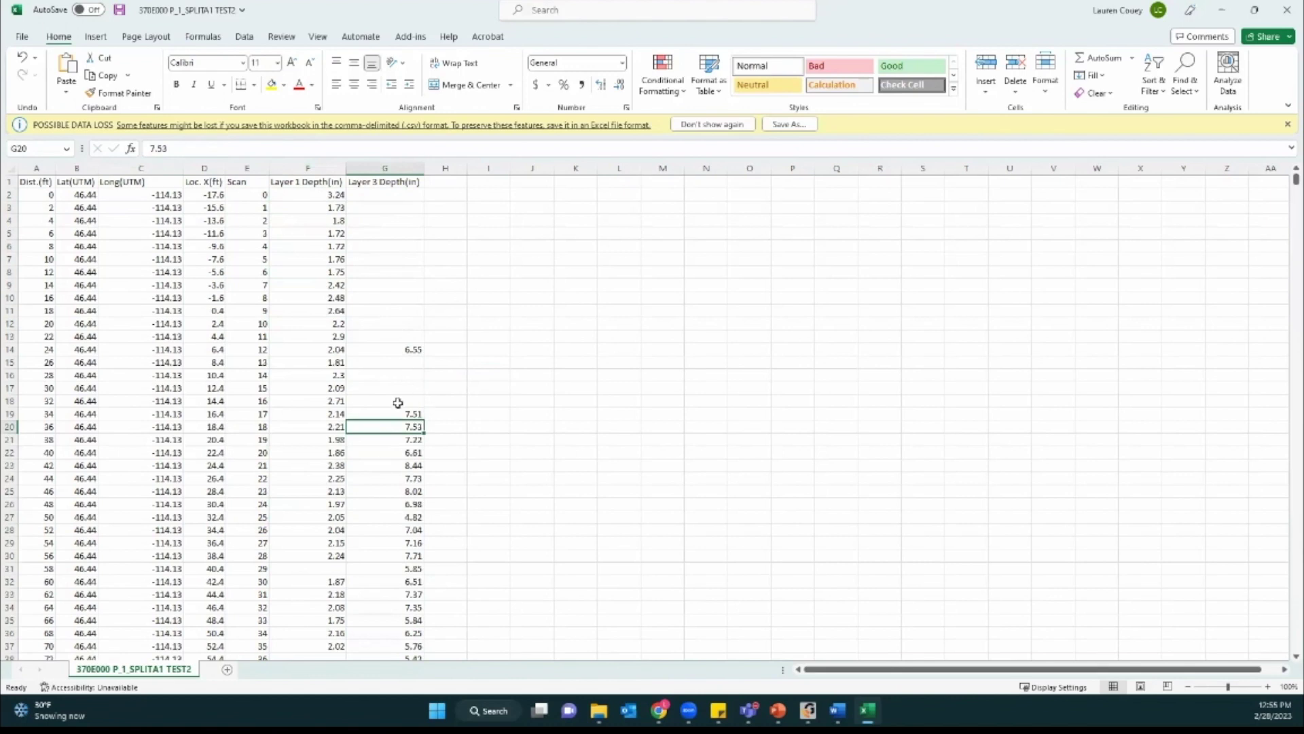
{"action": "left_click", "coordinate": [329, 428]}
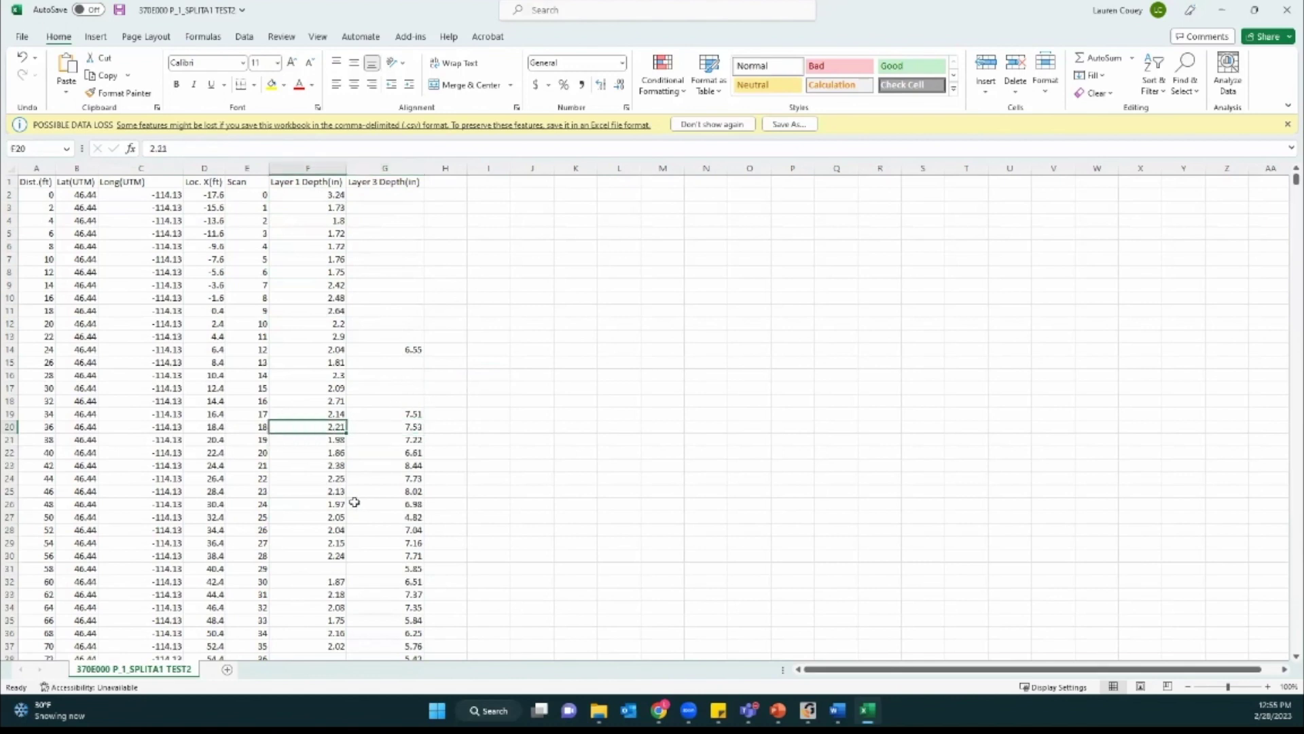
{"action": "left_click", "coordinate": [407, 490]}
{"action": "scroll", "coordinate": [398, 502], "scroll_direction": "down", "scroll_amount": 17}
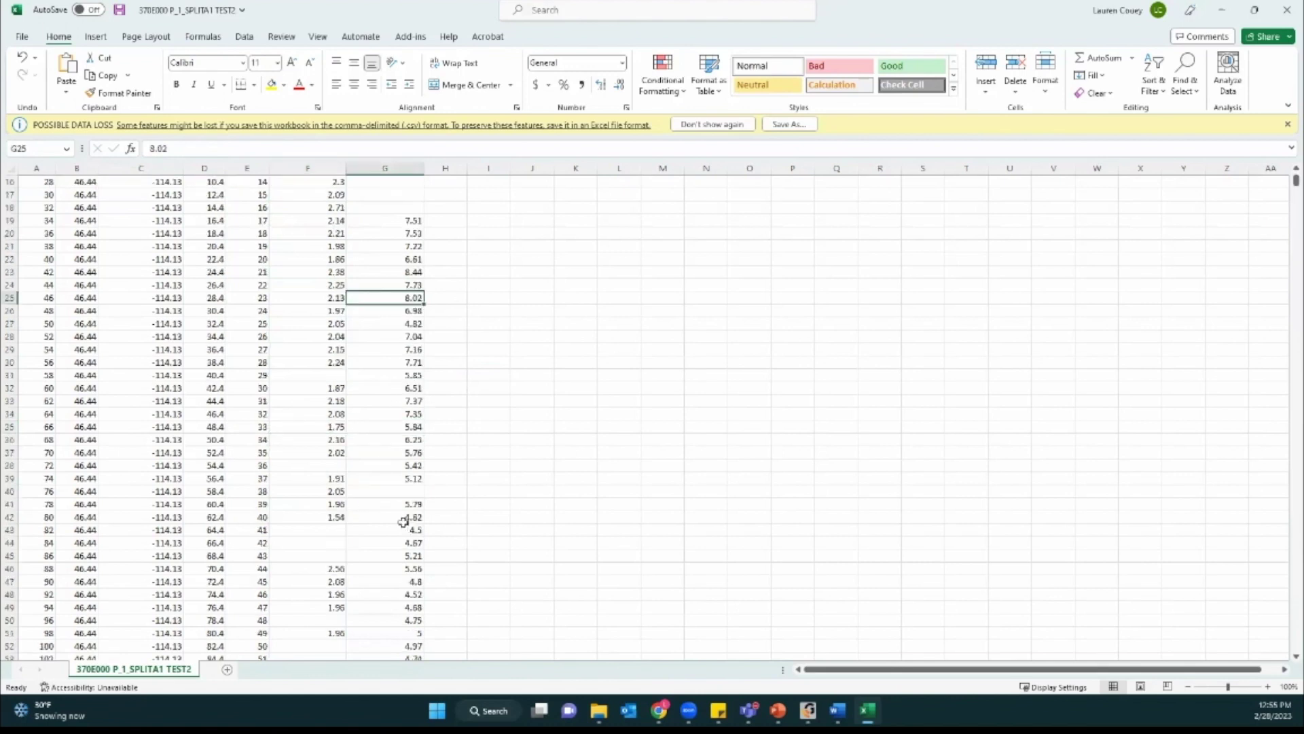
{"action": "scroll", "coordinate": [398, 503], "scroll_direction": "down", "scroll_amount": 20}
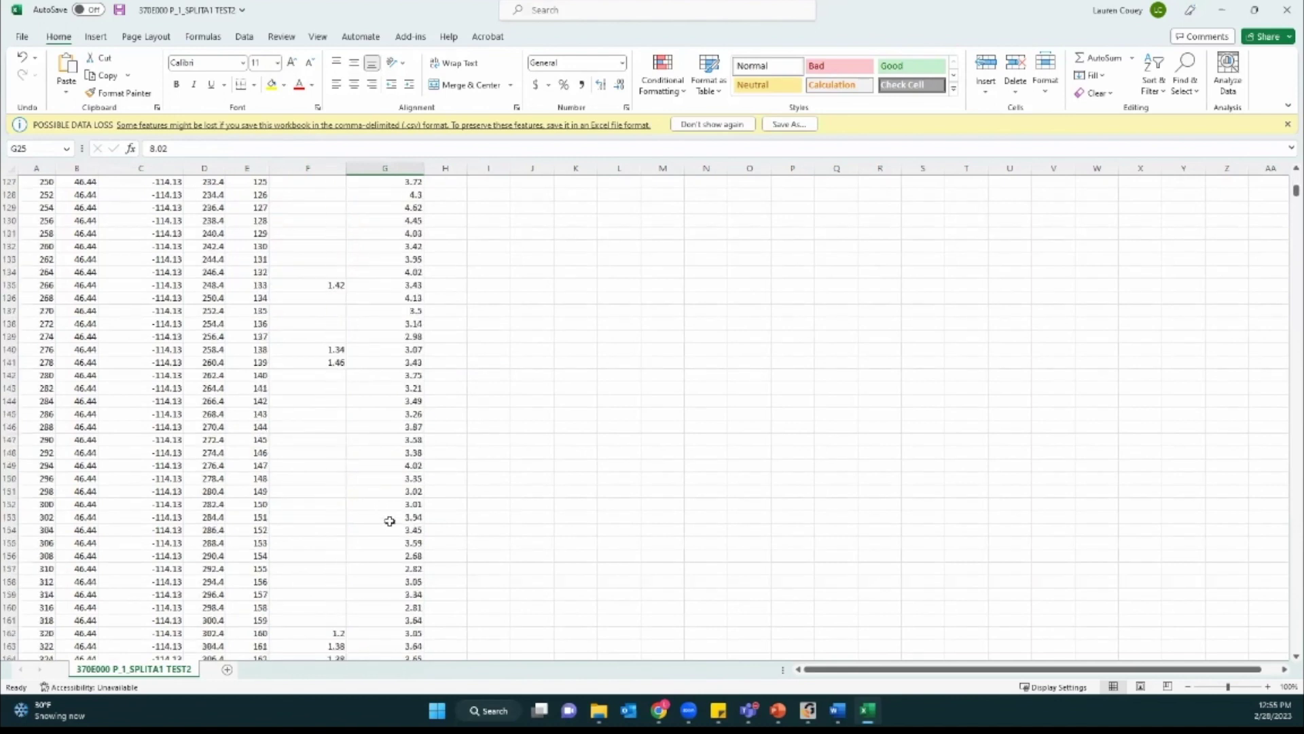
{"action": "scroll", "coordinate": [389, 522], "scroll_direction": "down", "scroll_amount": 20}
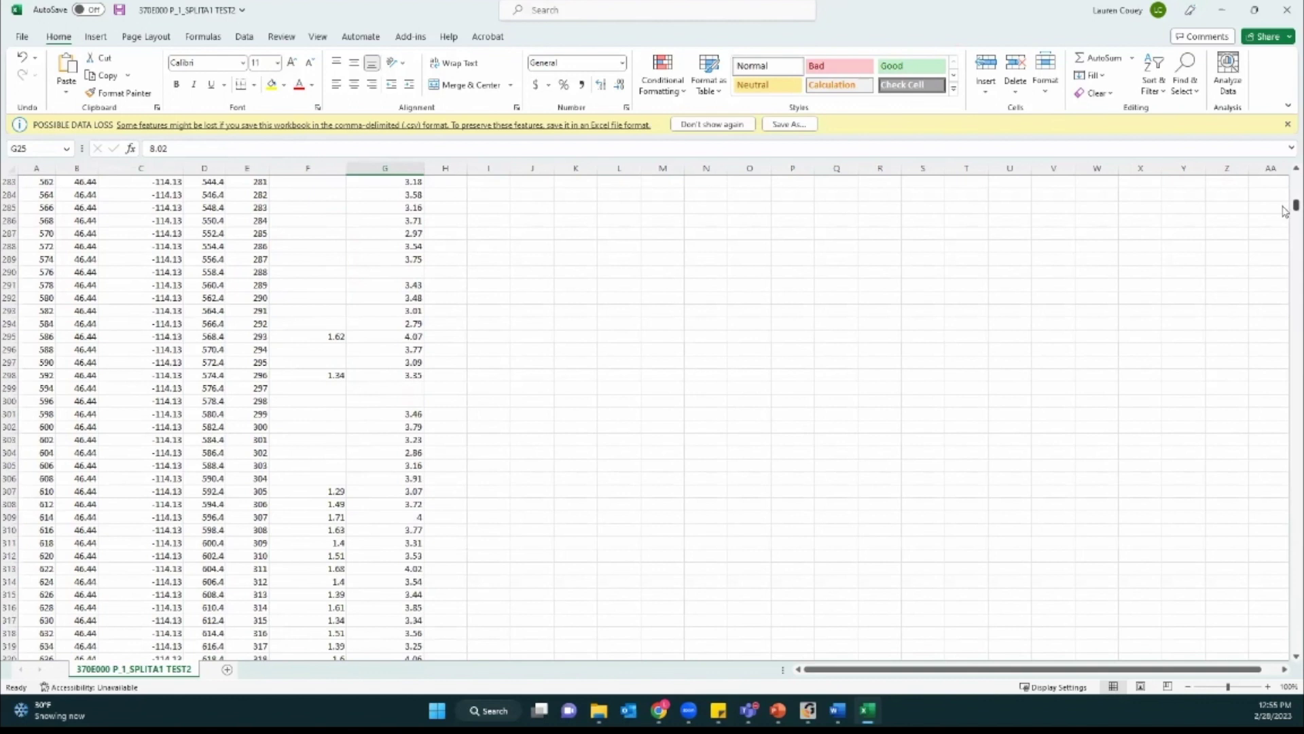
{"action": "left_click_drag", "start_coordinate": [1296, 204], "coordinate": [1254, 73]}
{"action": "left_click", "coordinate": [1221, 10]}
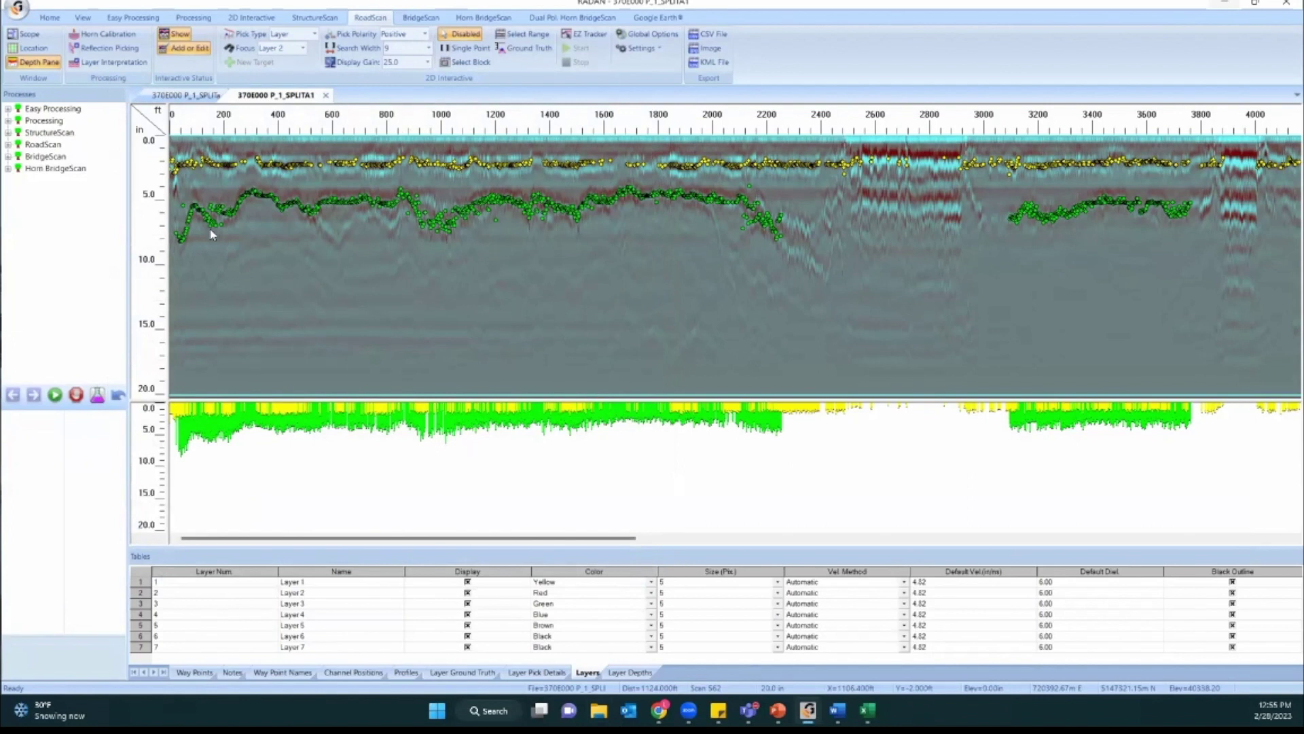
{"action": "left_click", "coordinate": [32, 49]}
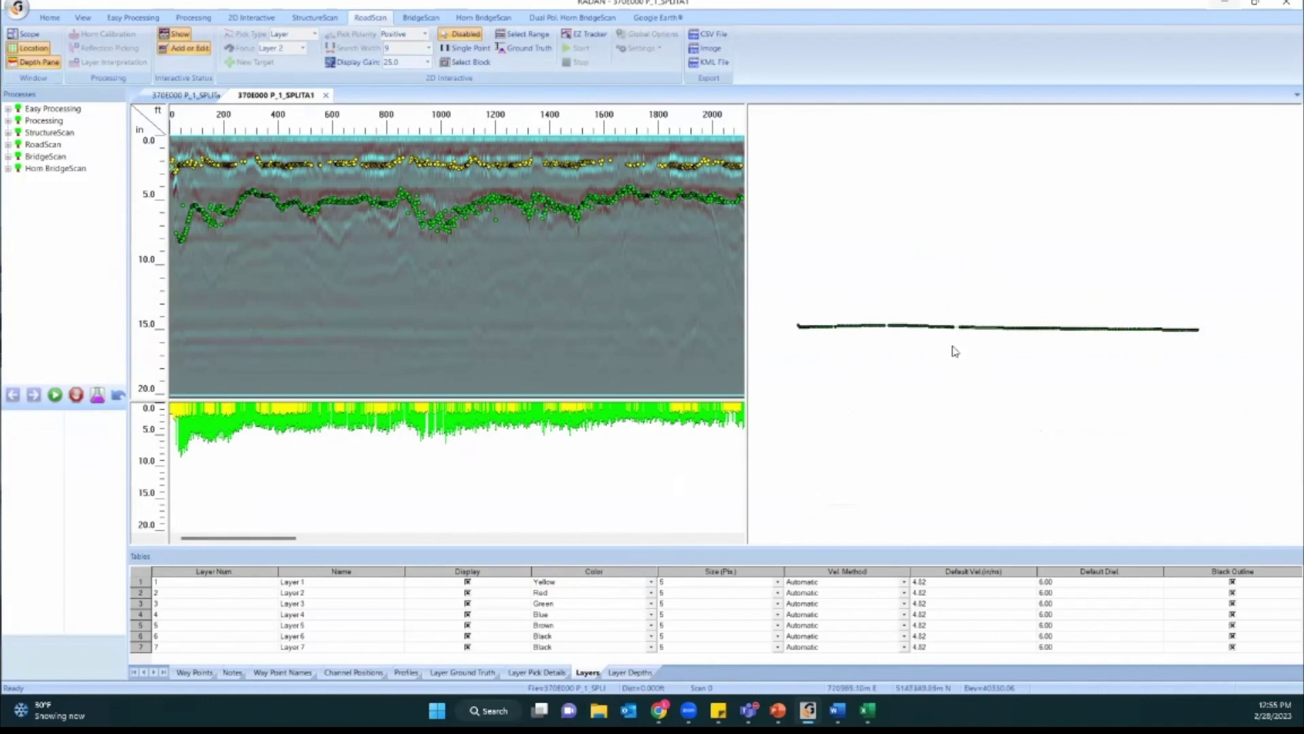
{"action": "left_click", "coordinate": [30, 48]}
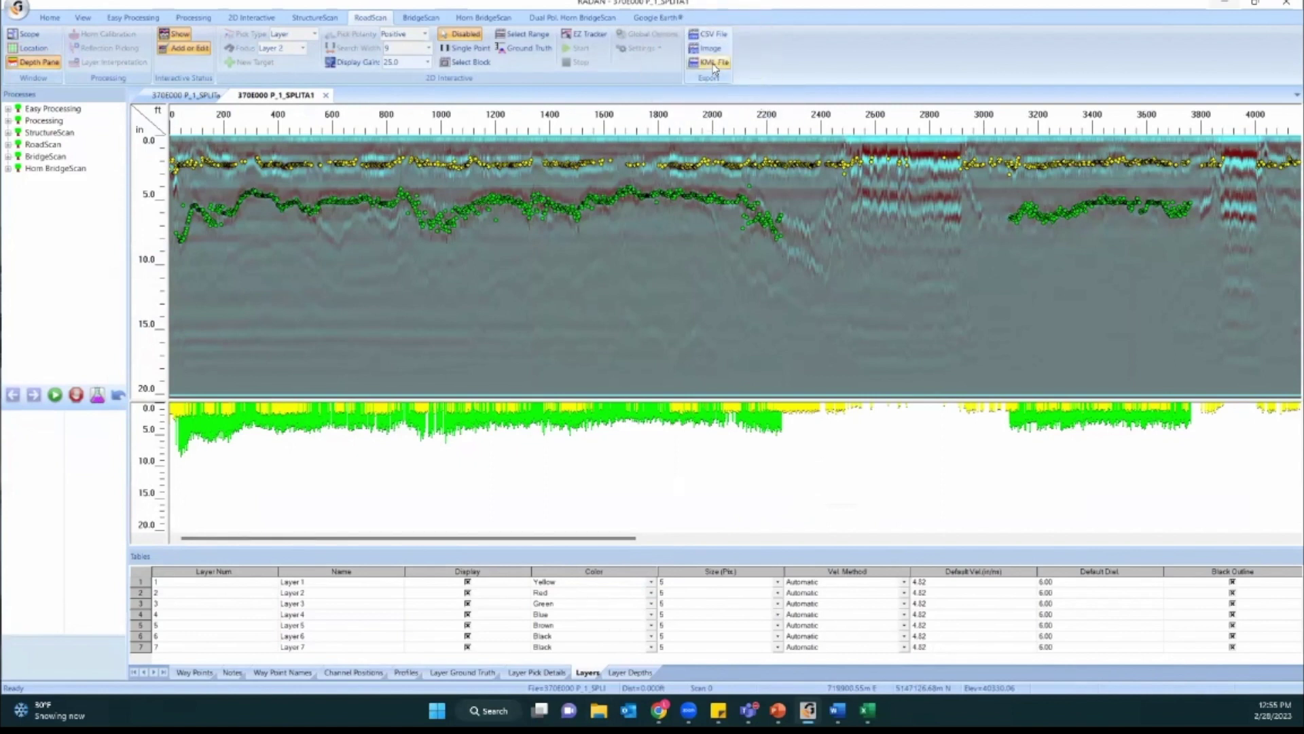
In KML Output Options, exclude Targets and include GPS Track, User Marks, Ground Truth and Layers.
{"action": "left_click", "coordinate": [713, 62]}
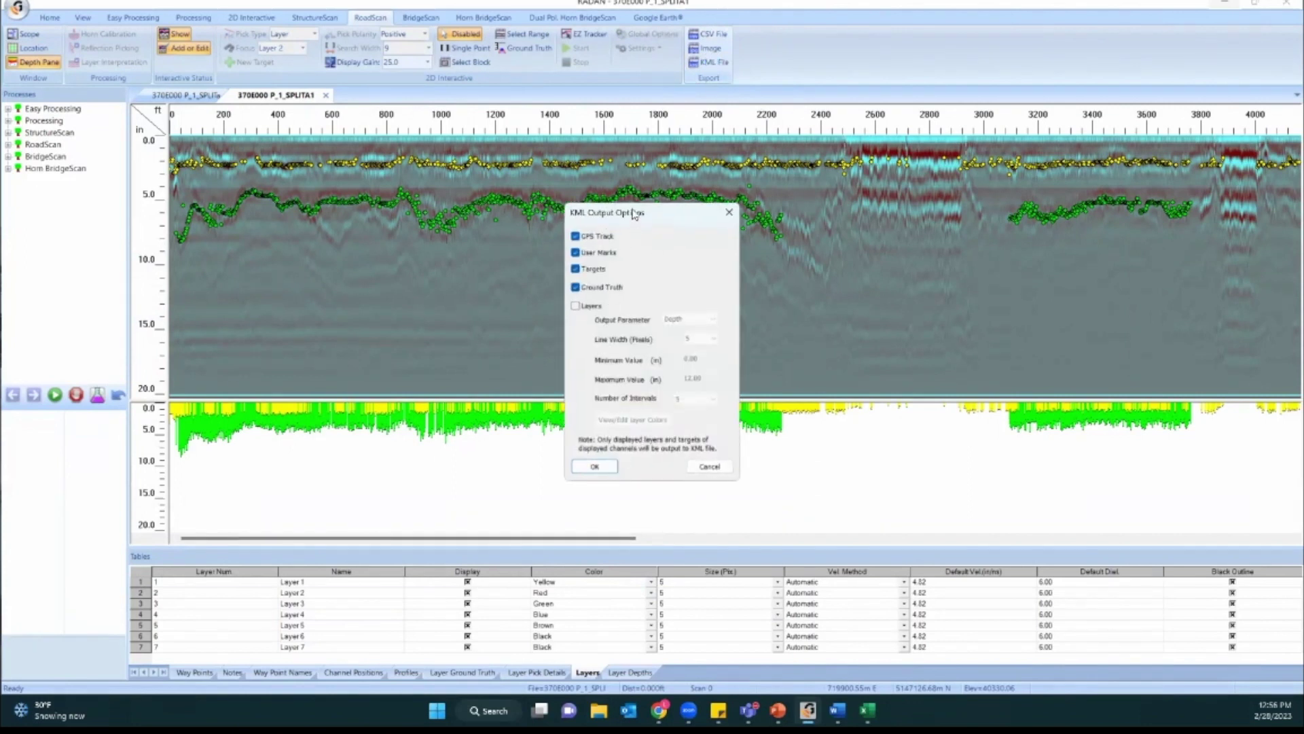
{"action": "left_click_drag", "start_coordinate": [633, 214], "coordinate": [627, 182]}
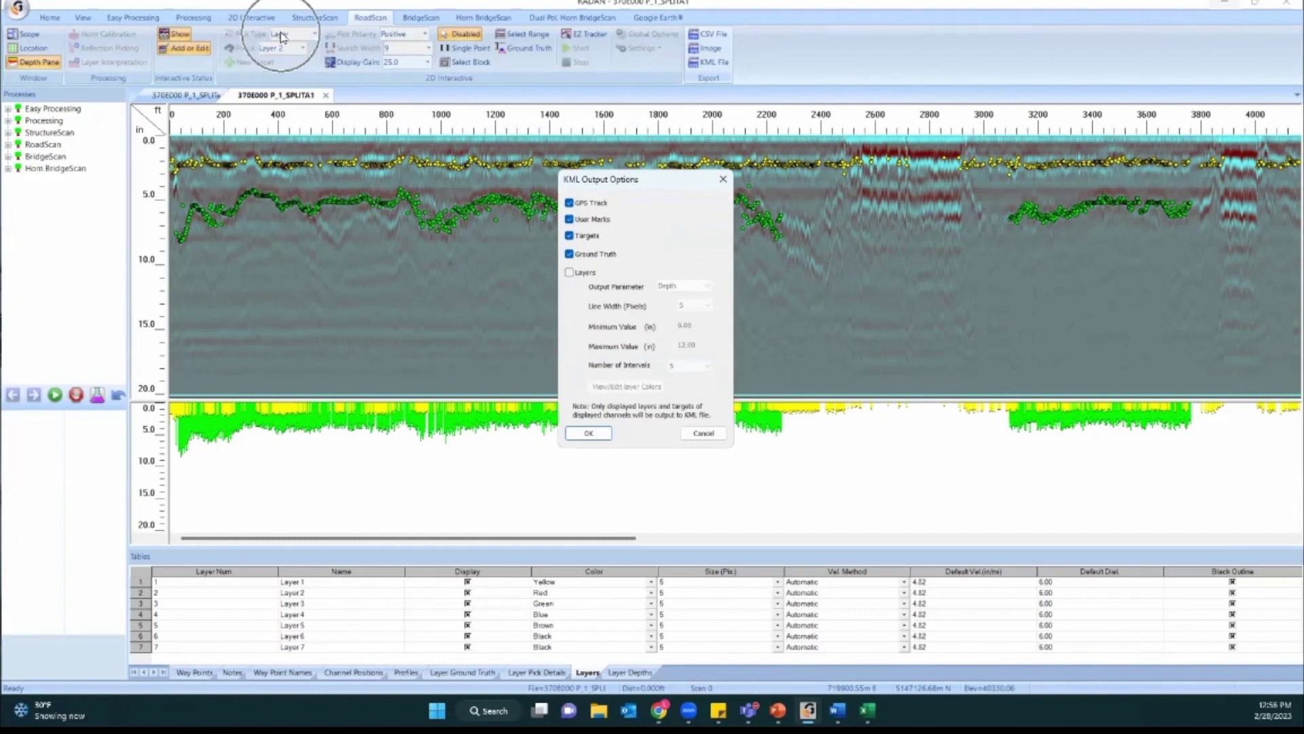
{"action": "left_click", "coordinate": [573, 237]}
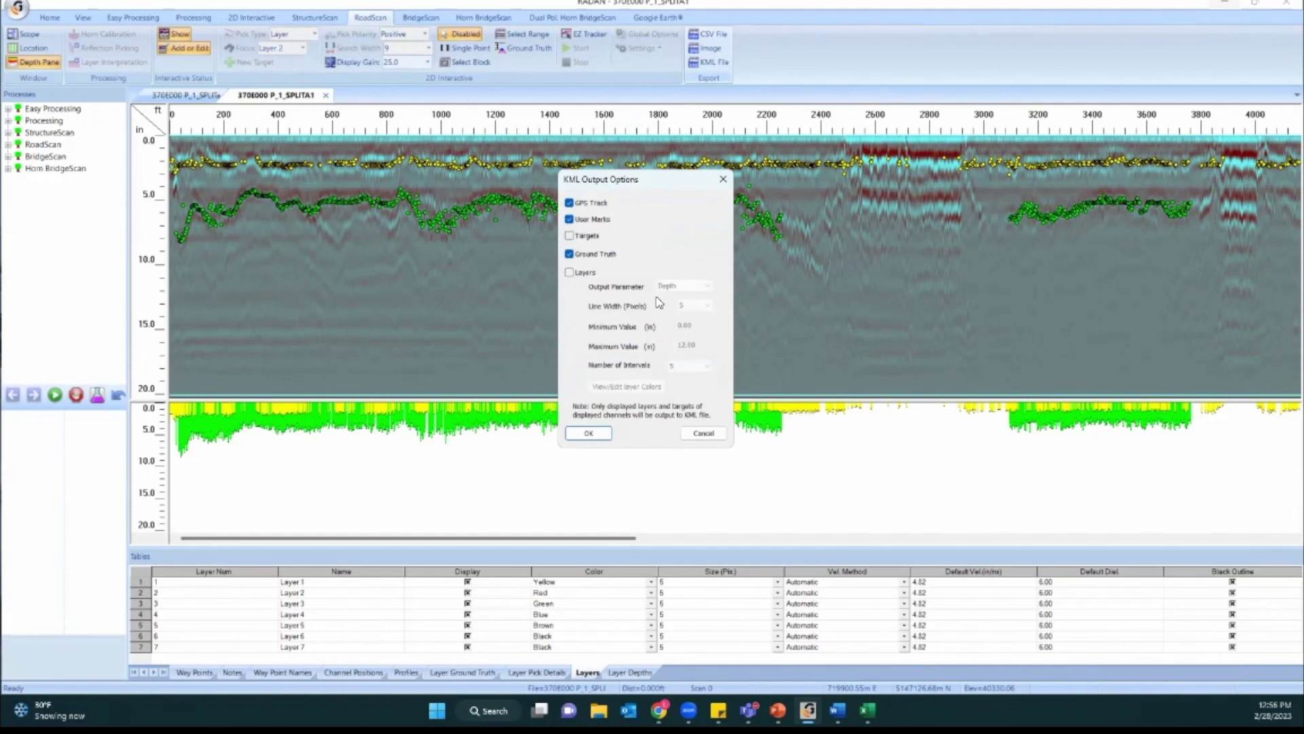
{"action": "left_click", "coordinate": [570, 254]}
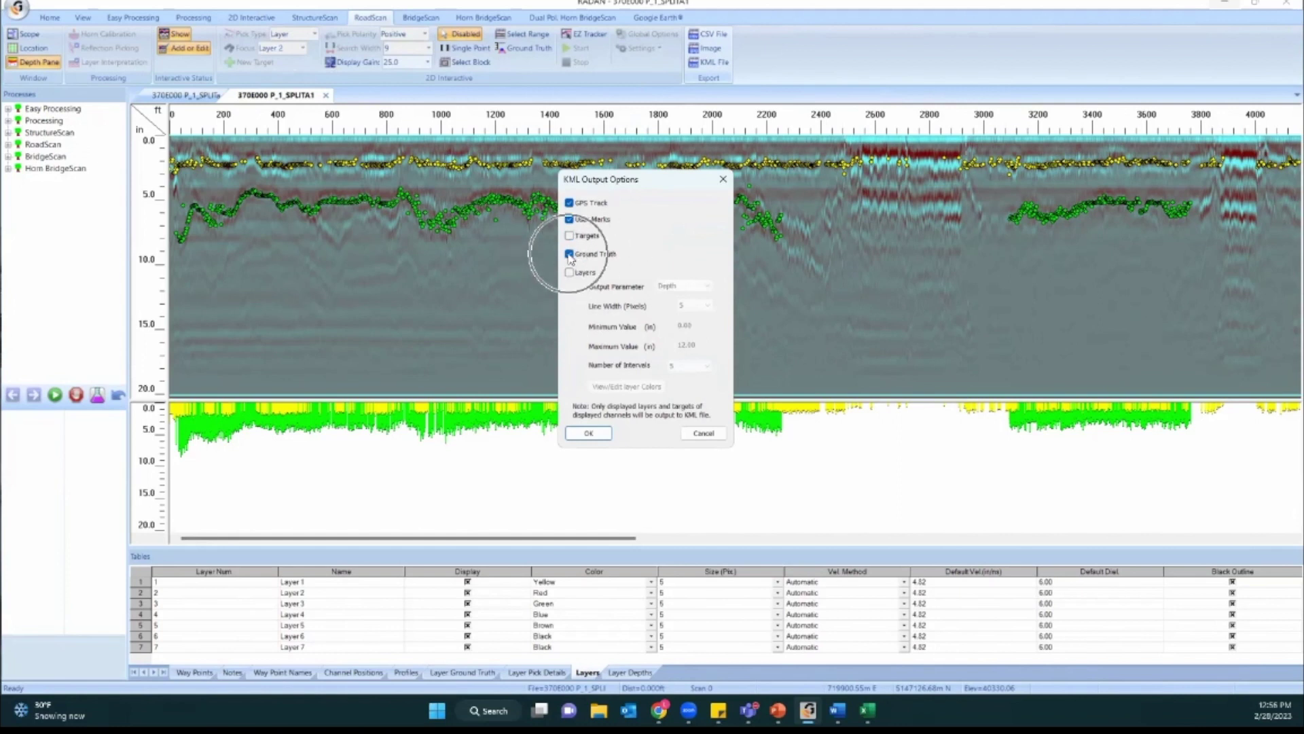
{"action": "left_click", "coordinate": [570, 254]}
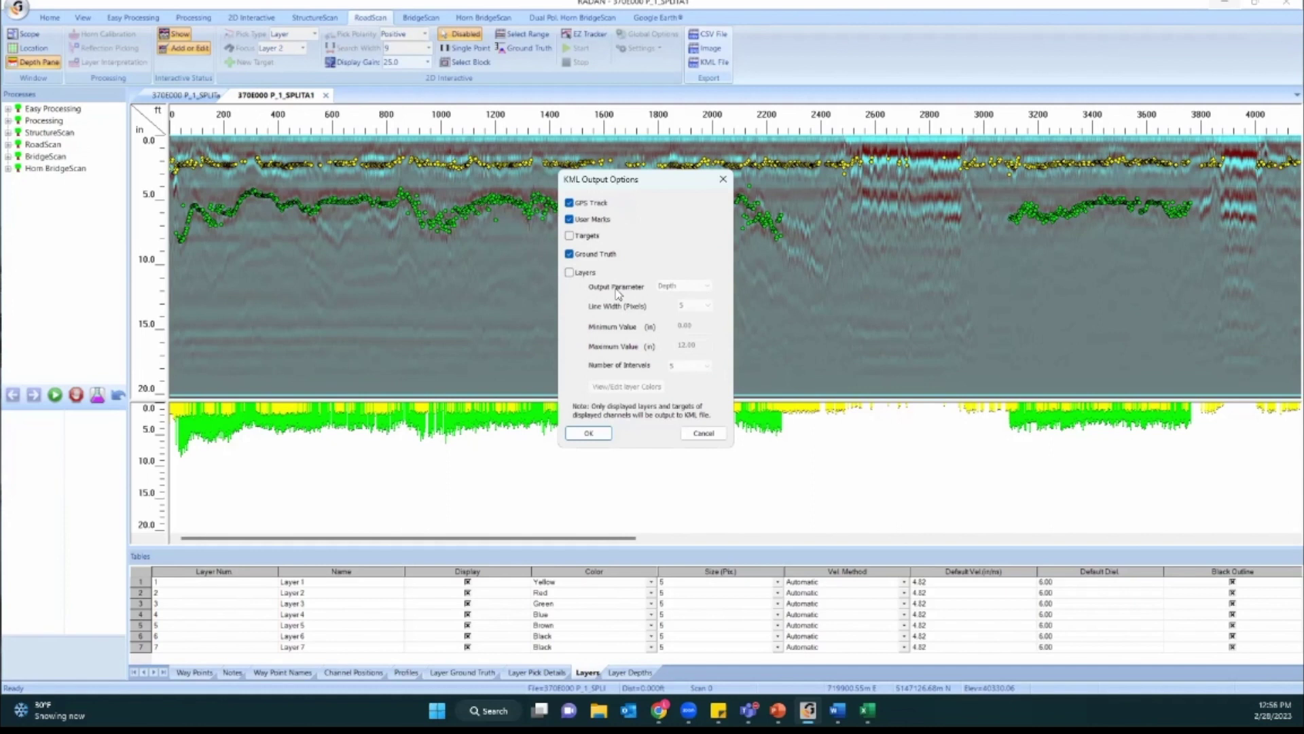
{"action": "left_click", "coordinate": [570, 273]}
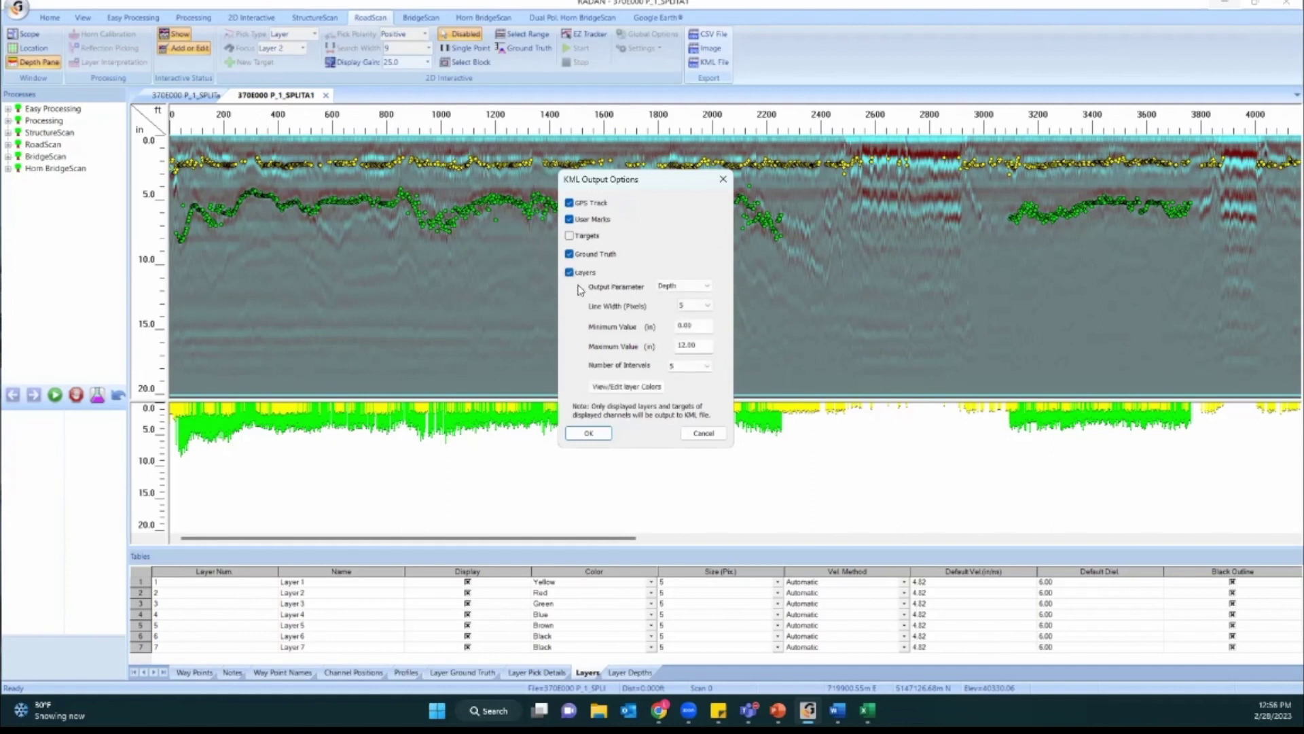
Keep Depth as the KML output parameter.
{"action": "left_click", "coordinate": [681, 286]}
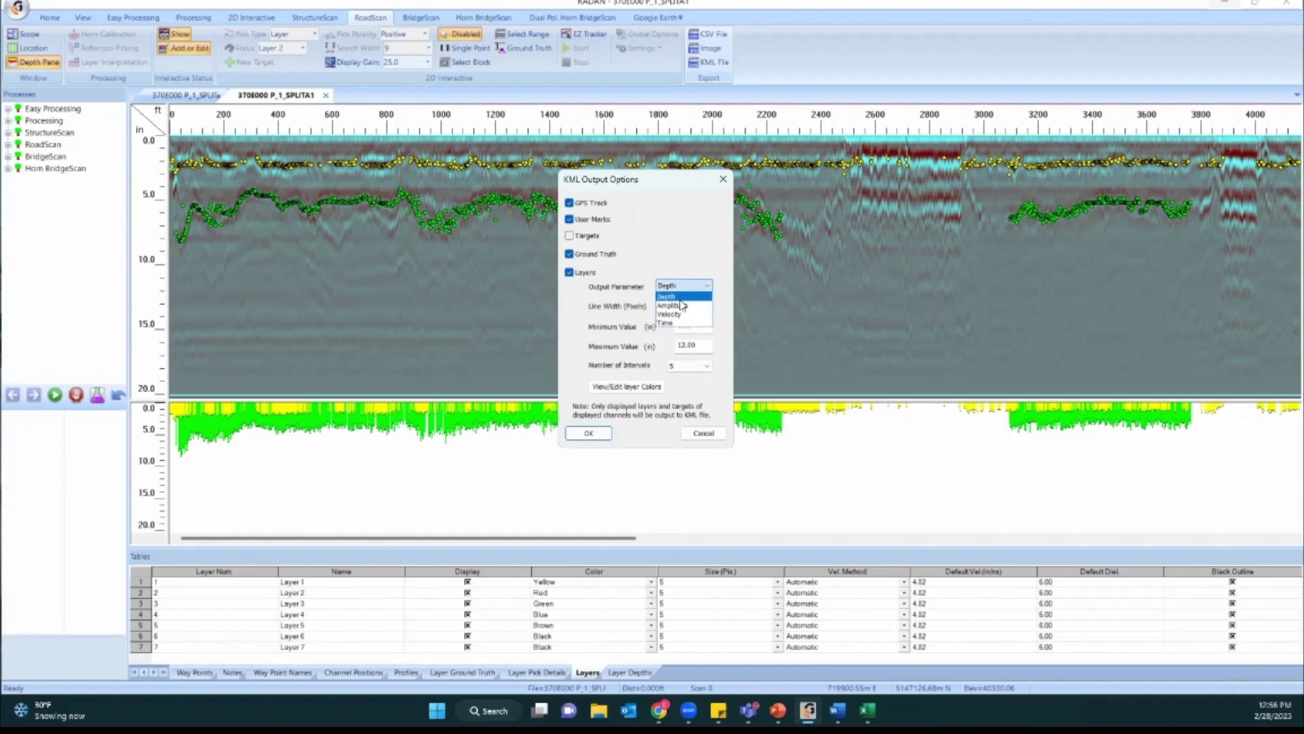
{"action": "left_click", "coordinate": [681, 297]}
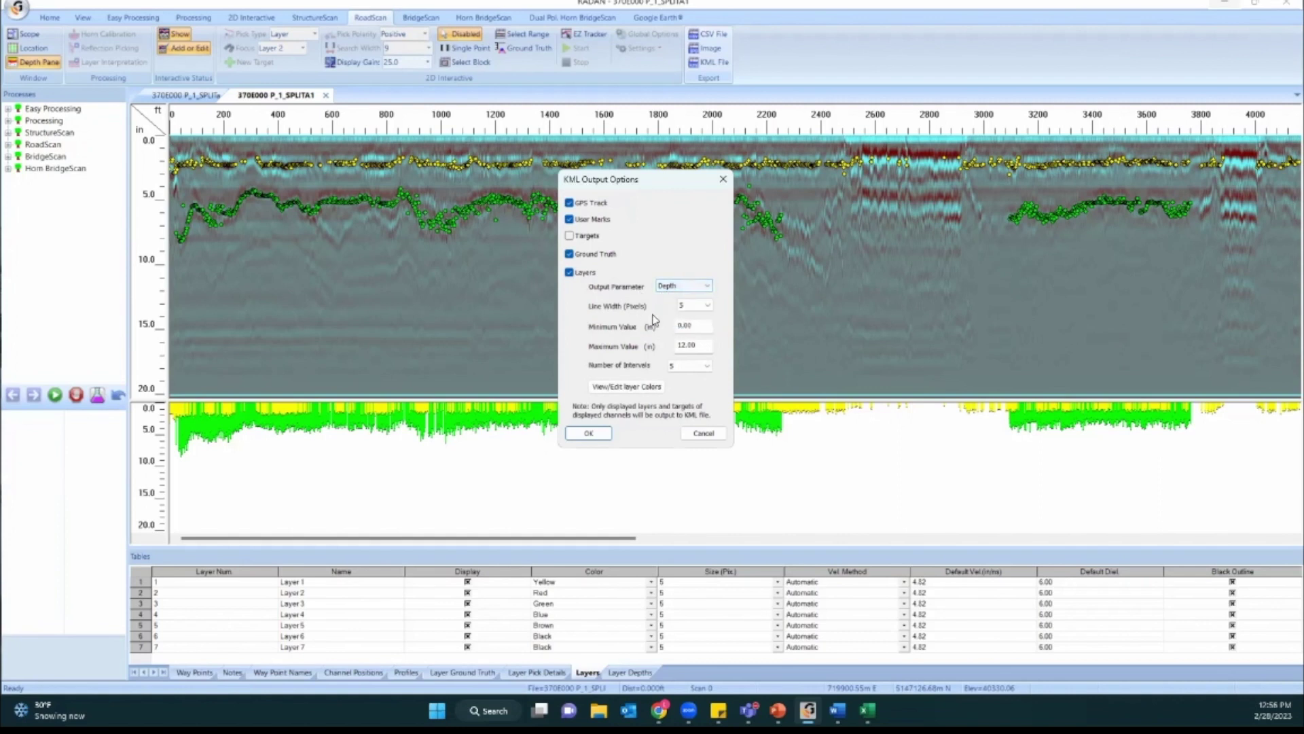
{"action": "left_click", "coordinate": [674, 289]}
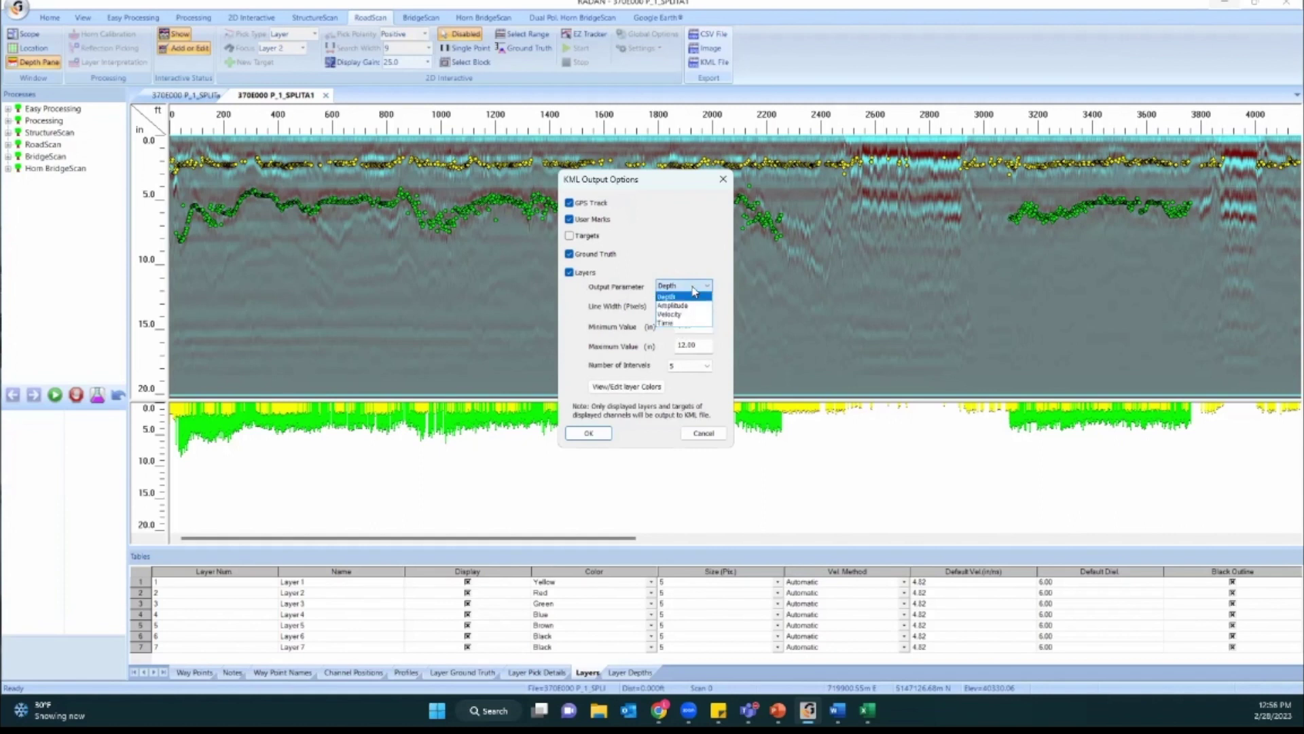
{"action": "left_click", "coordinate": [676, 297]}
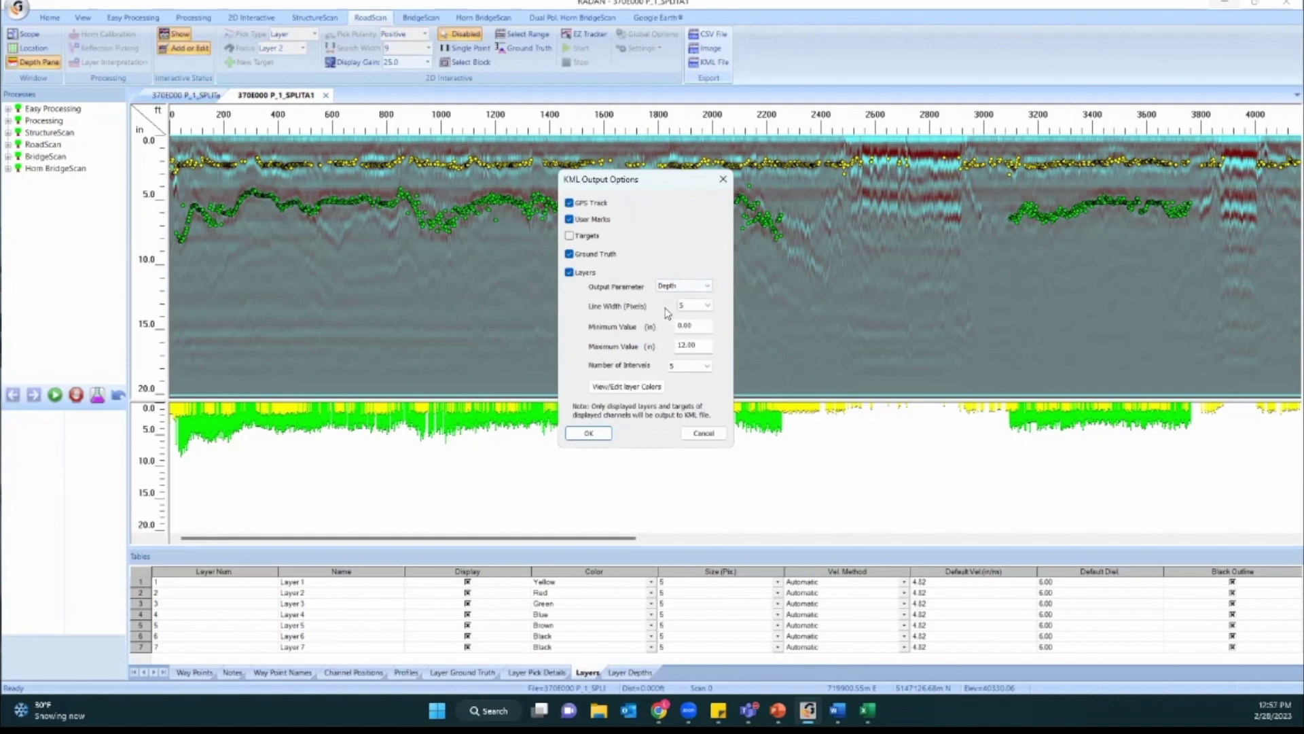
Set the depth range from 0.00 to a maximum of 10 with 5 intervals, and show the interval colours.
{"action": "double_click", "coordinate": [698, 324]}
{"action": "double_click", "coordinate": [709, 345]}
{"action": "left_click", "coordinate": [705, 347]}
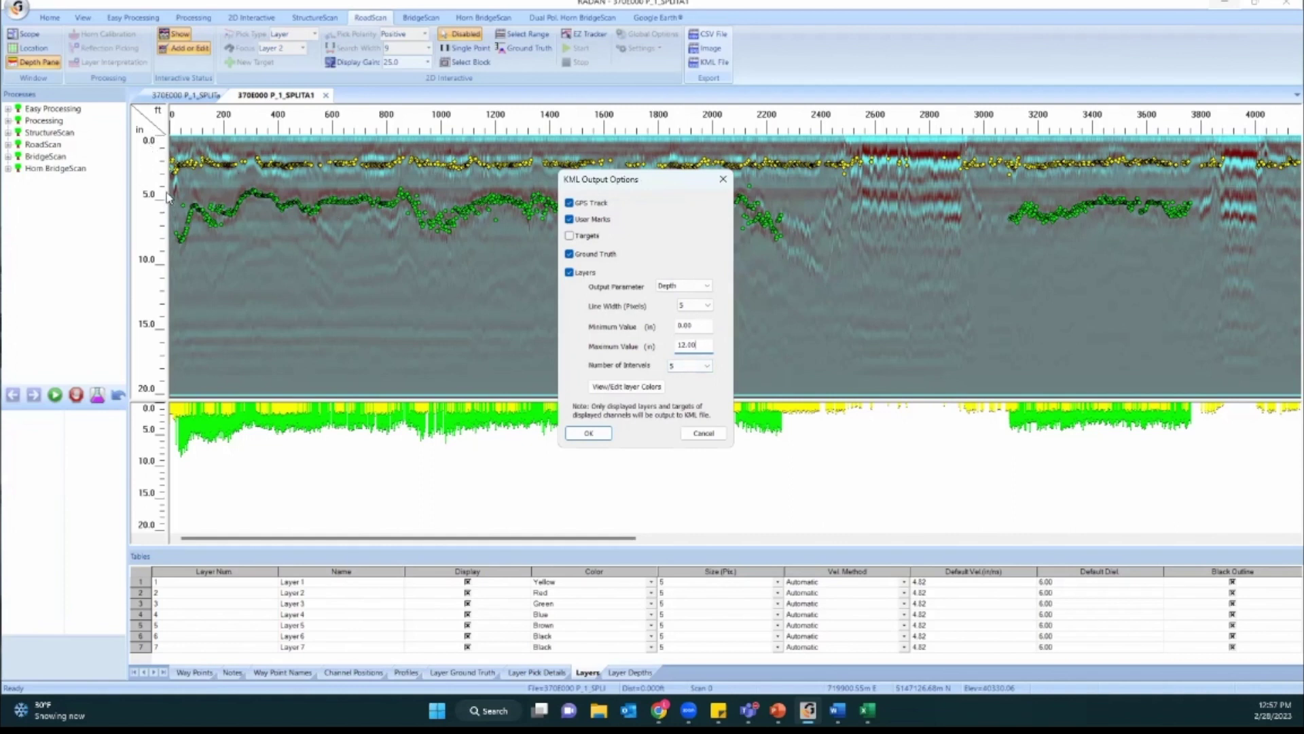
{"action": "double_click", "coordinate": [698, 347]}
{"action": "type", "text": "6"}
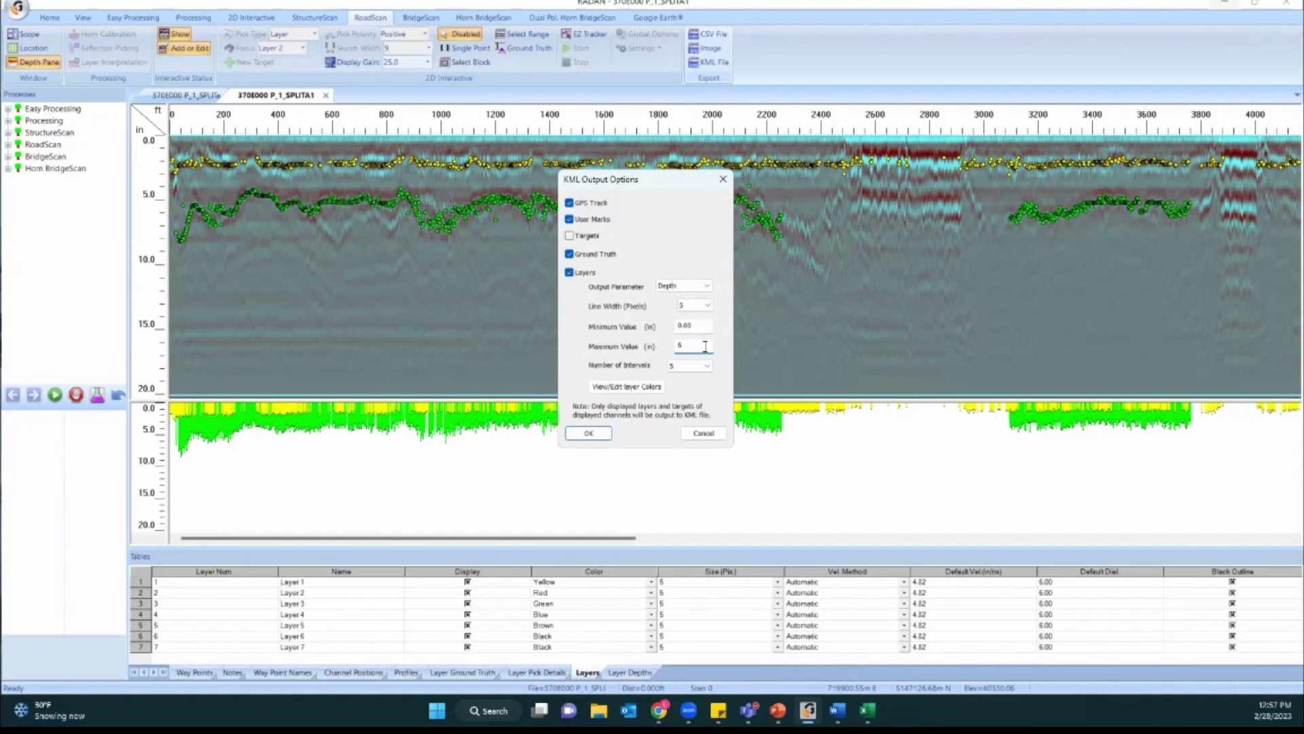
{"action": "type", "text": "12"}
{"action": "key", "text": "BackSpace"}
{"action": "type", "text": "0"}
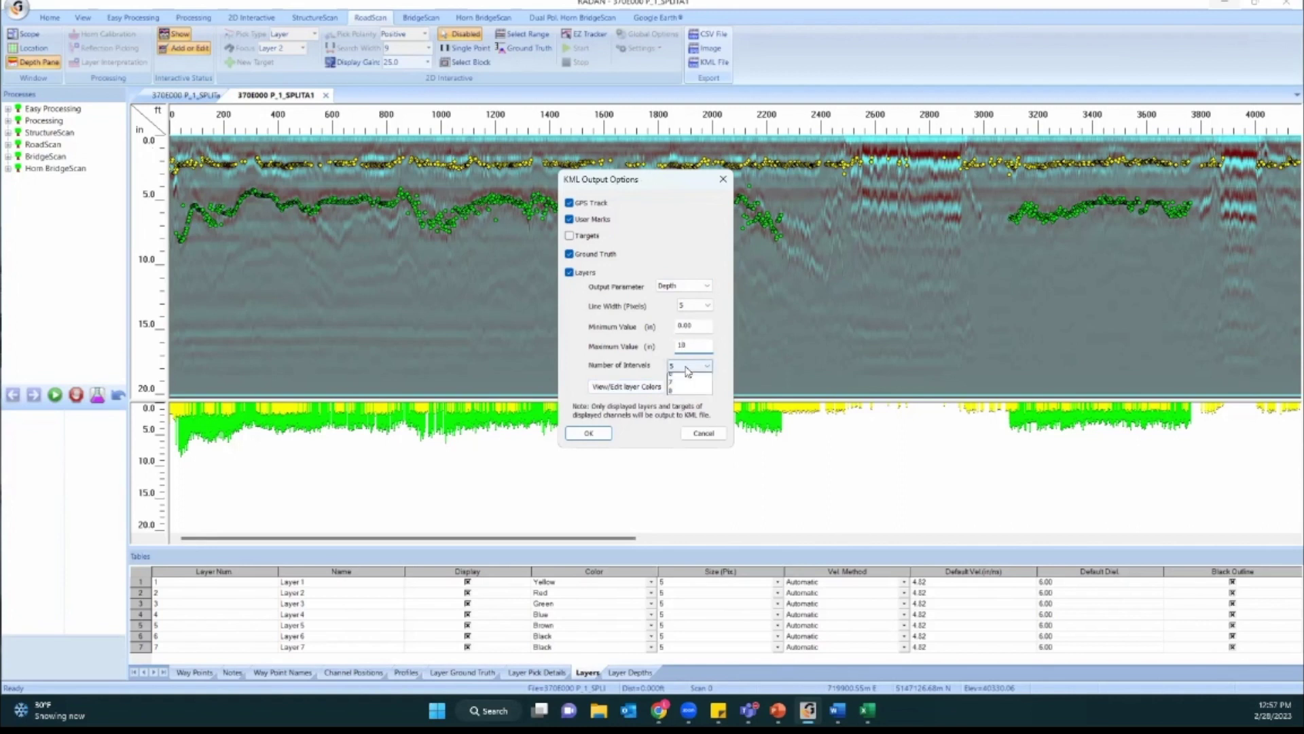
{"action": "left_click", "coordinate": [687, 368]}
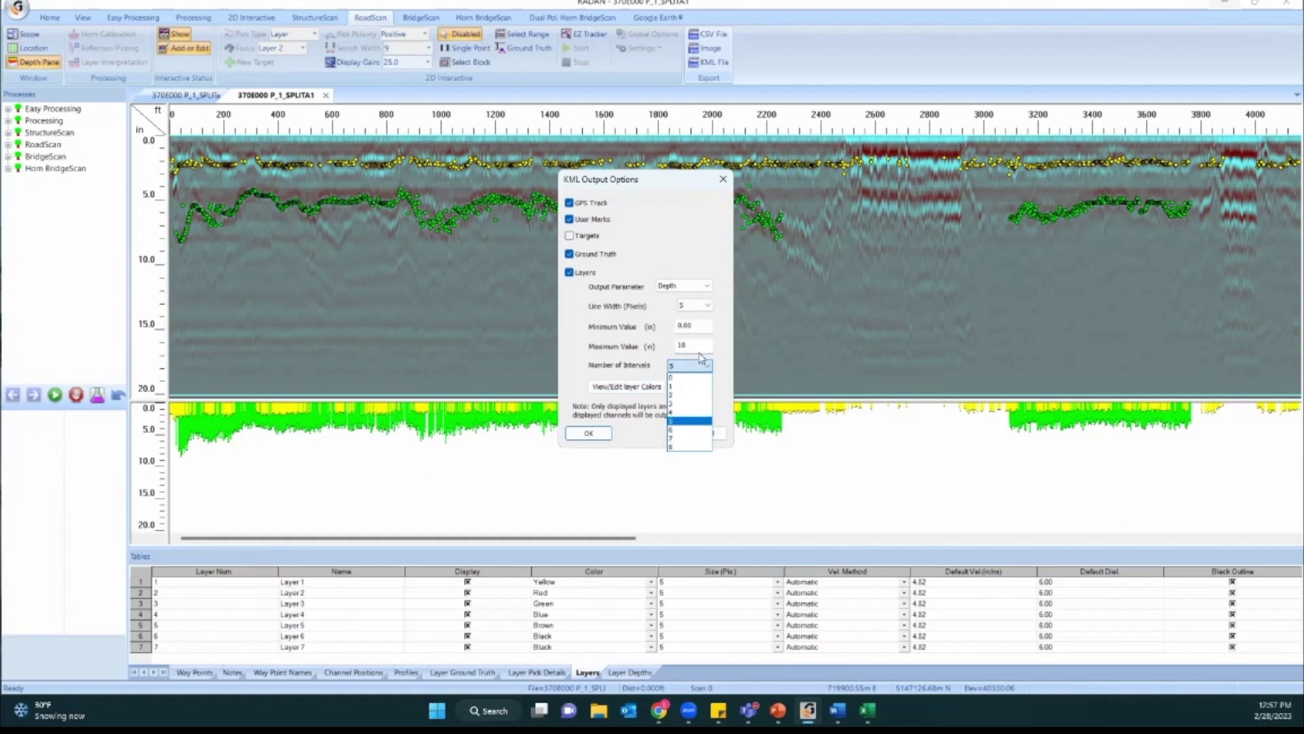
{"action": "left_click", "coordinate": [680, 367]}
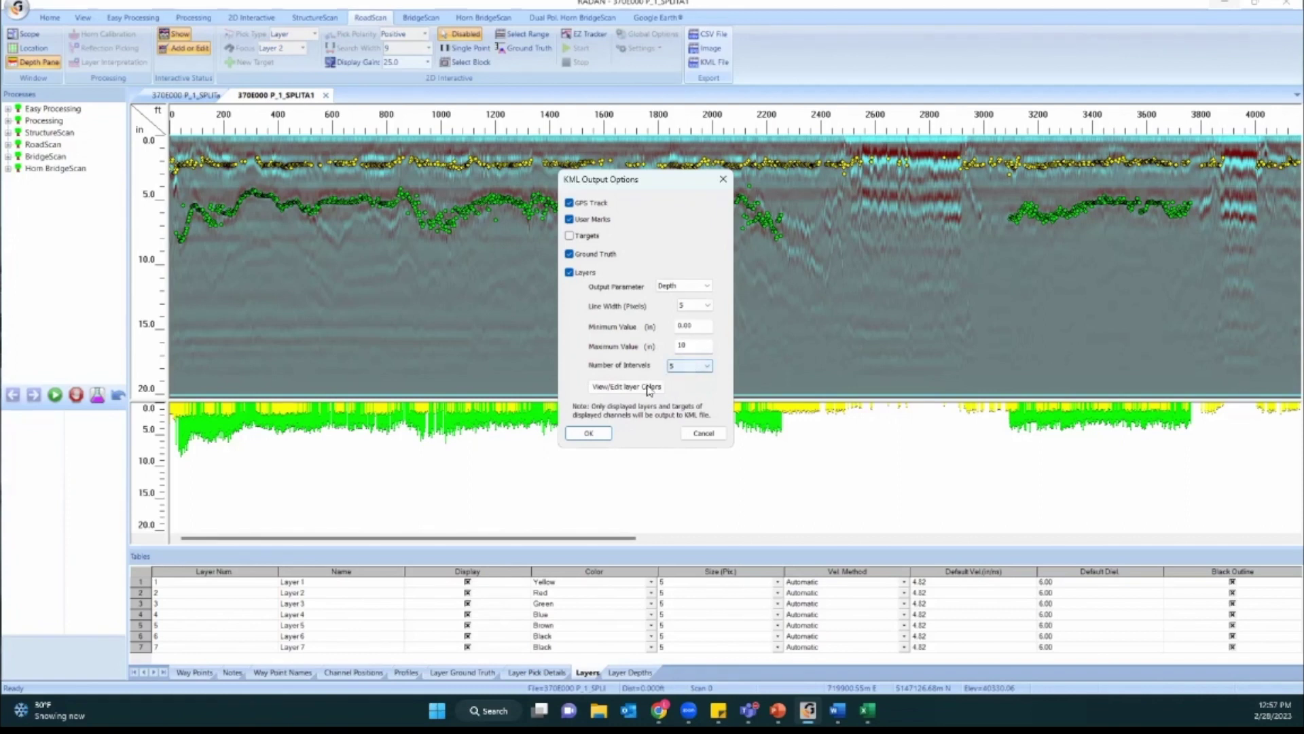
{"action": "left_click", "coordinate": [617, 388]}
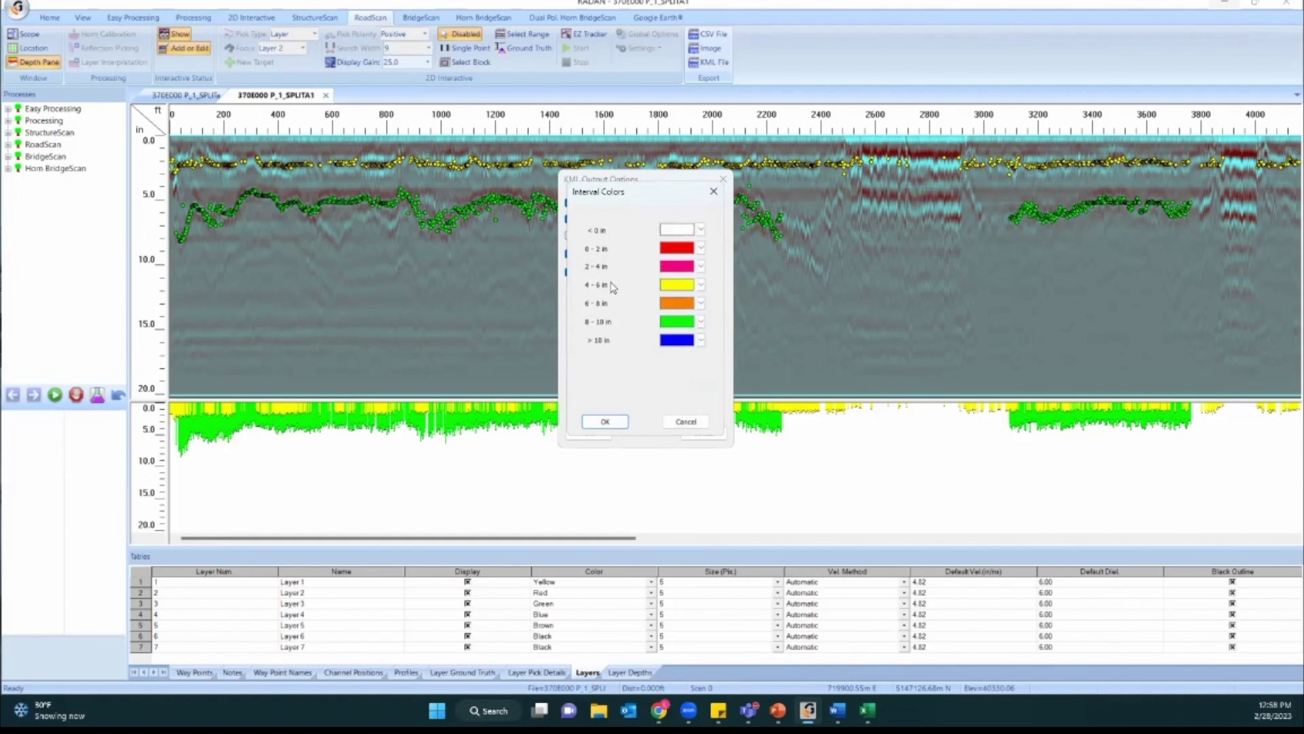
Recolour the 2 - 4 in depth interval from pink to teal and accept the interval colours.
{"action": "left_click", "coordinate": [700, 230]}
{"action": "left_click", "coordinate": [702, 231]}
{"action": "left_click", "coordinate": [701, 267]}
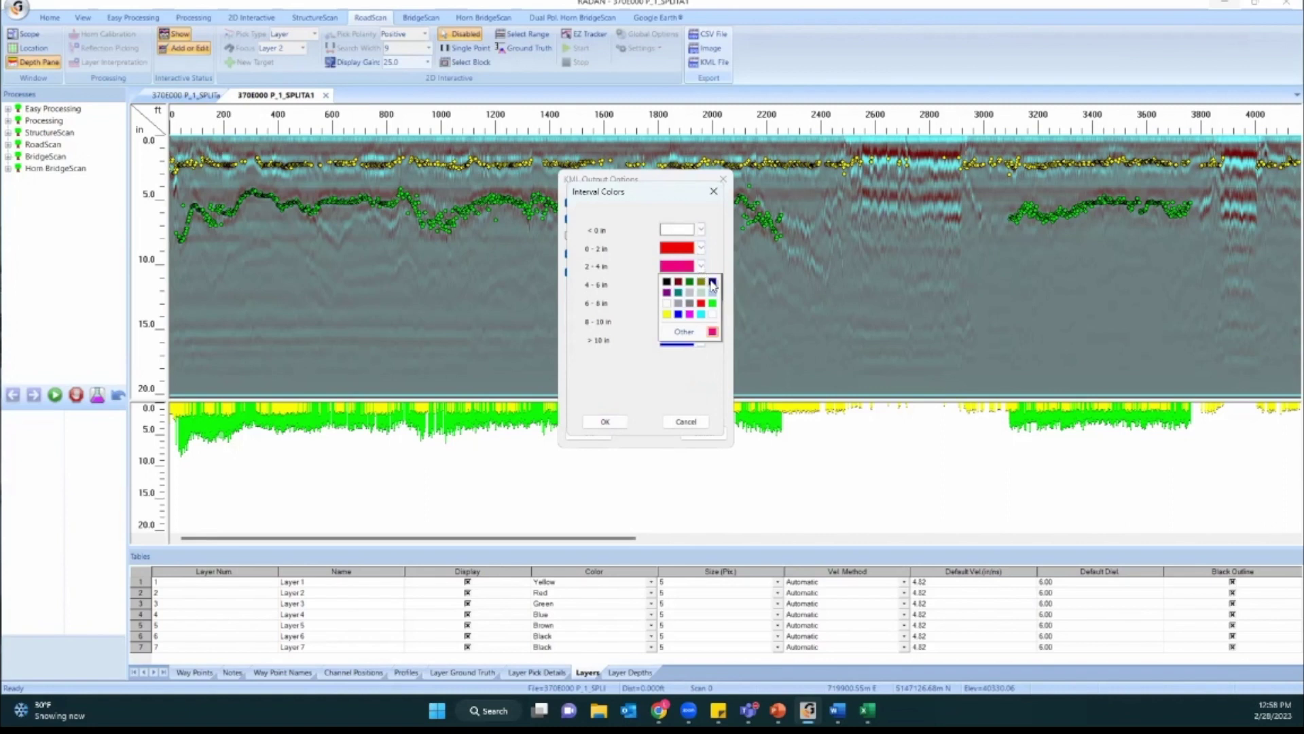
{"action": "left_click", "coordinate": [678, 292]}
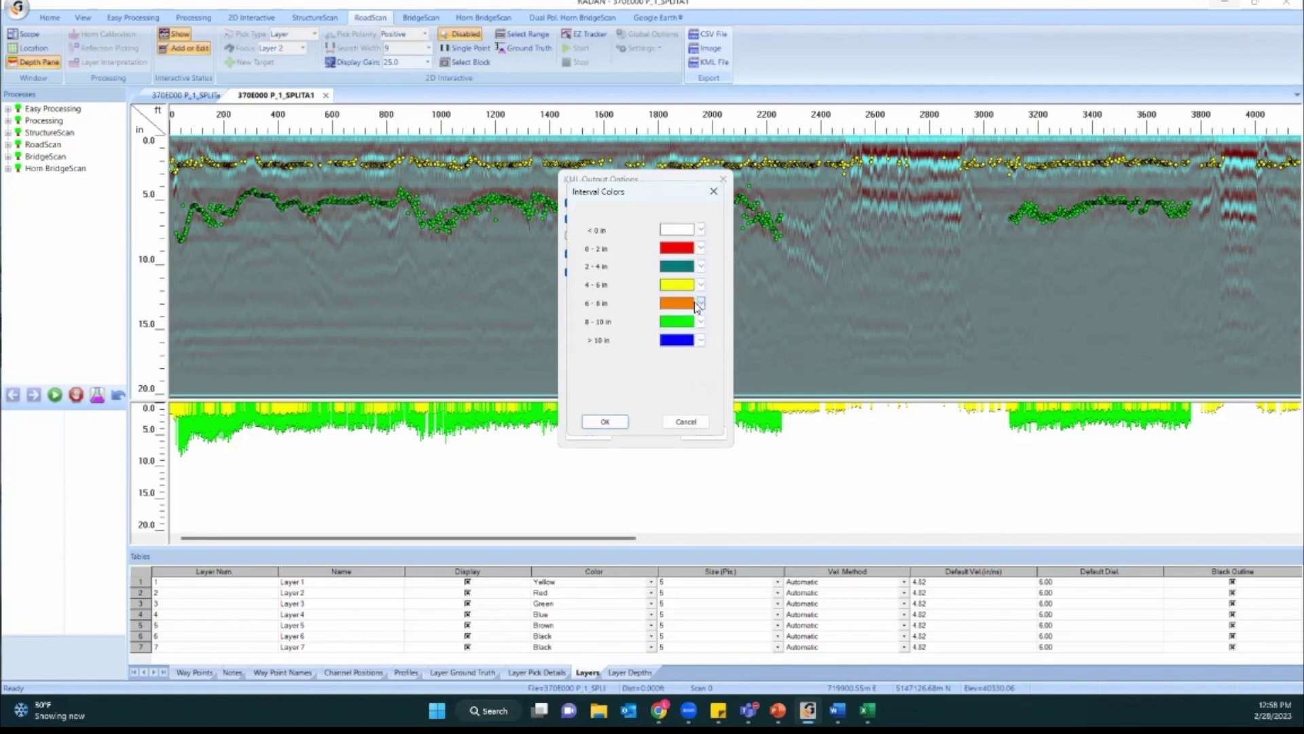
{"action": "left_click", "coordinate": [605, 422]}
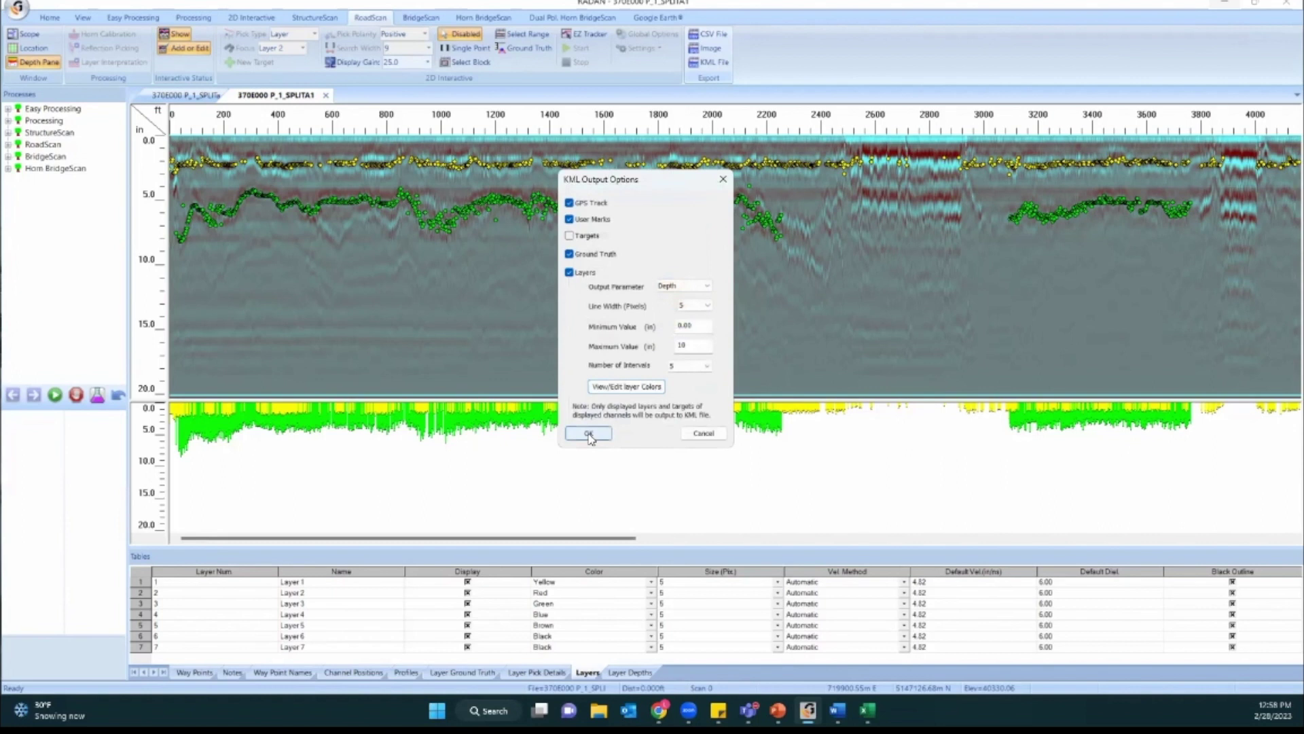
Save the KML export as 370E000 P_1_SPLITA1_google in the PROC folder.
{"action": "left_click", "coordinate": [588, 434]}
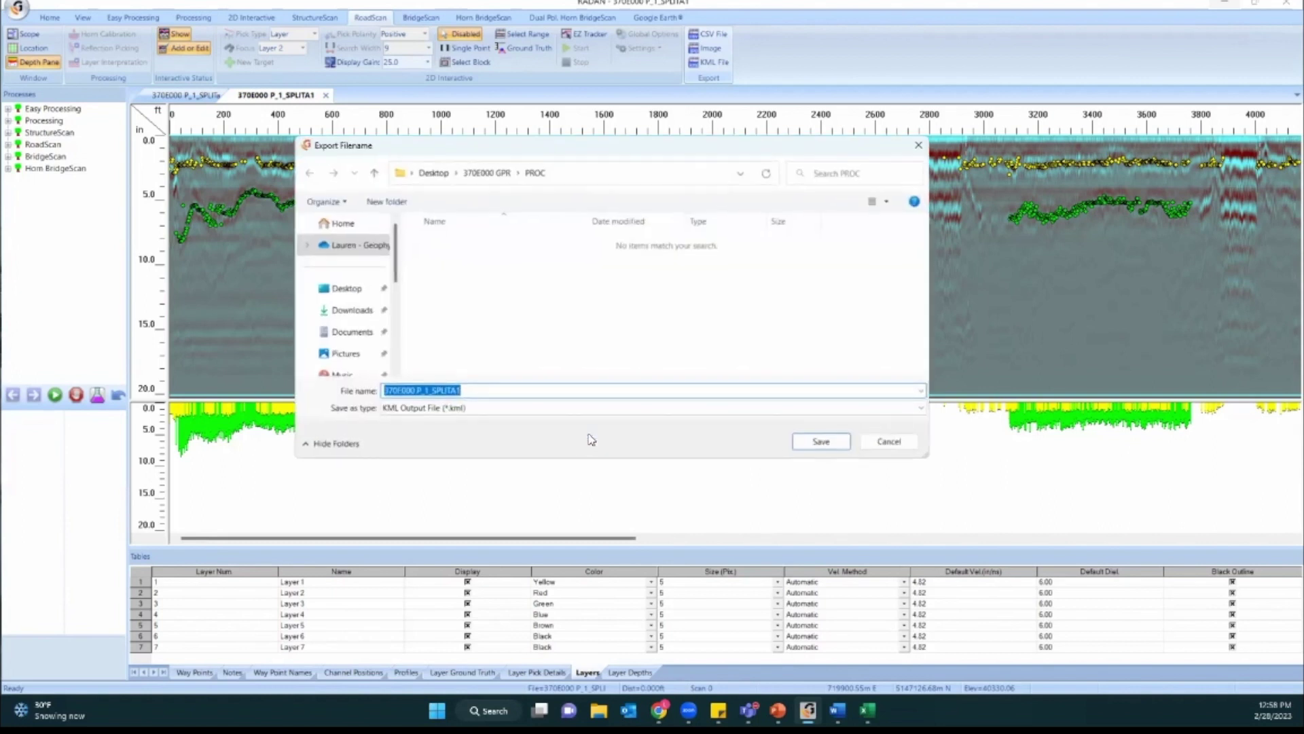
{"action": "left_click", "coordinate": [508, 392]}
{"action": "type", "text": "_google"}
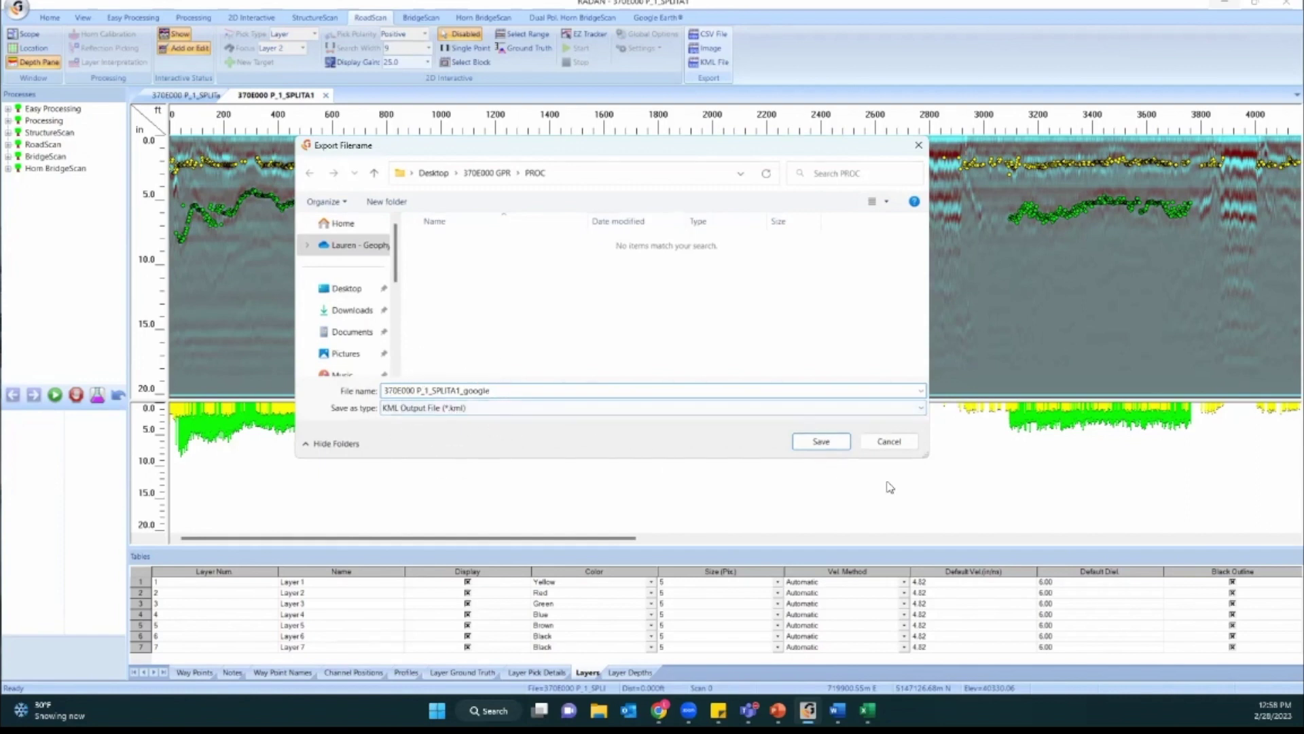
{"action": "left_click", "coordinate": [821, 441]}
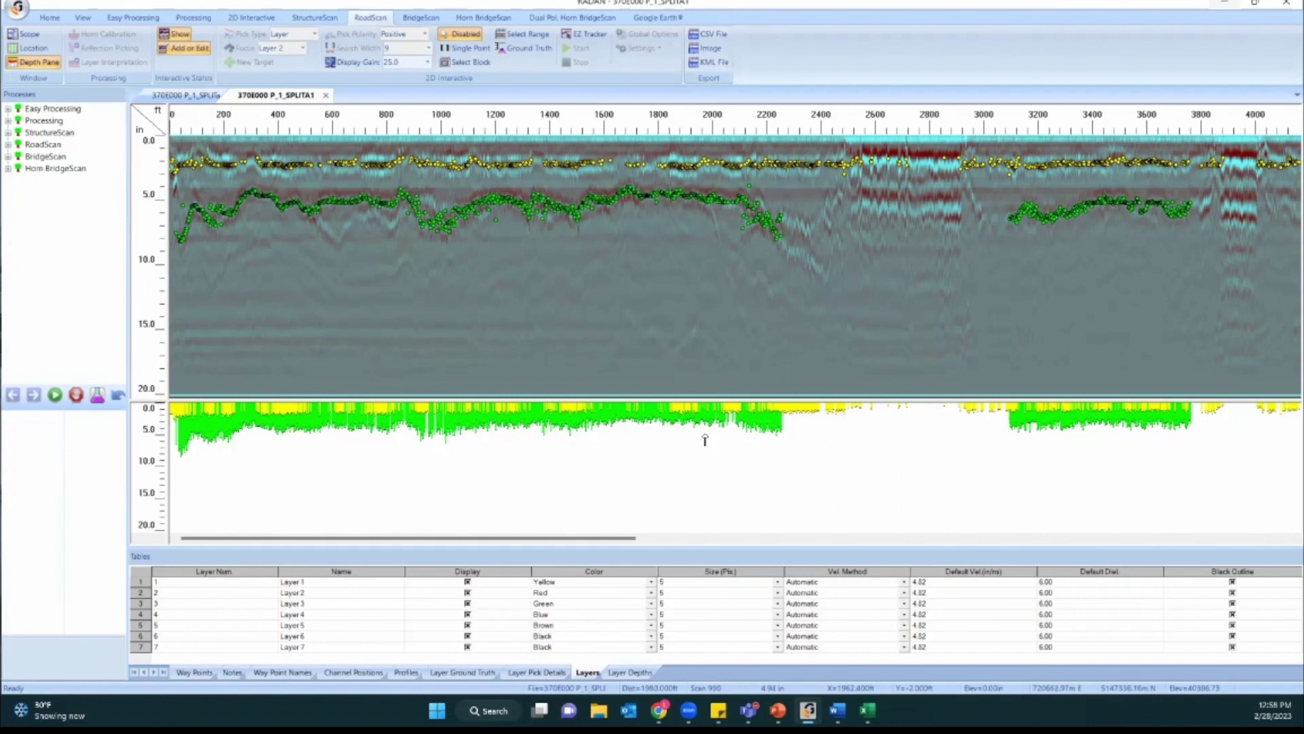
{"action": "left_click", "coordinate": [599, 711]}
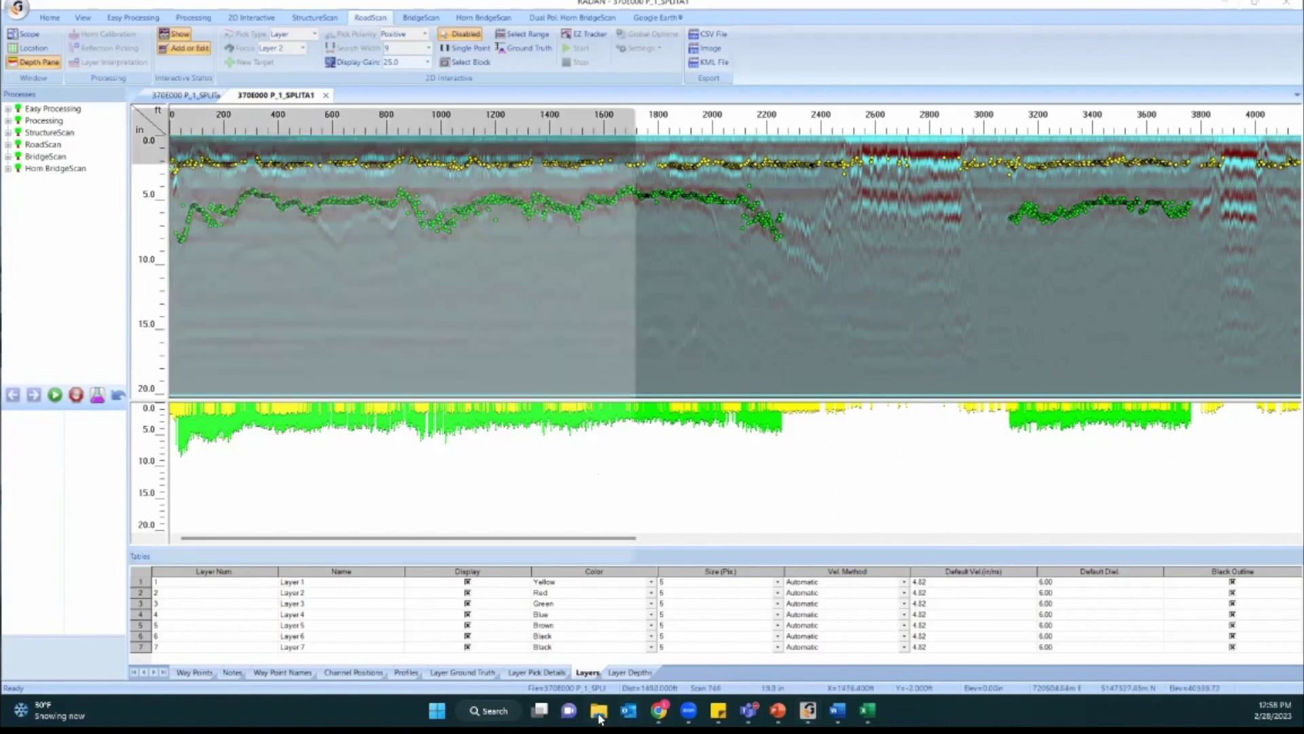
Open the _GOOGLE KML from Desktop > 370E000 GPR > PROC in Google Earth Pro, maximized.
{"action": "left_click", "coordinate": [146, 253]}
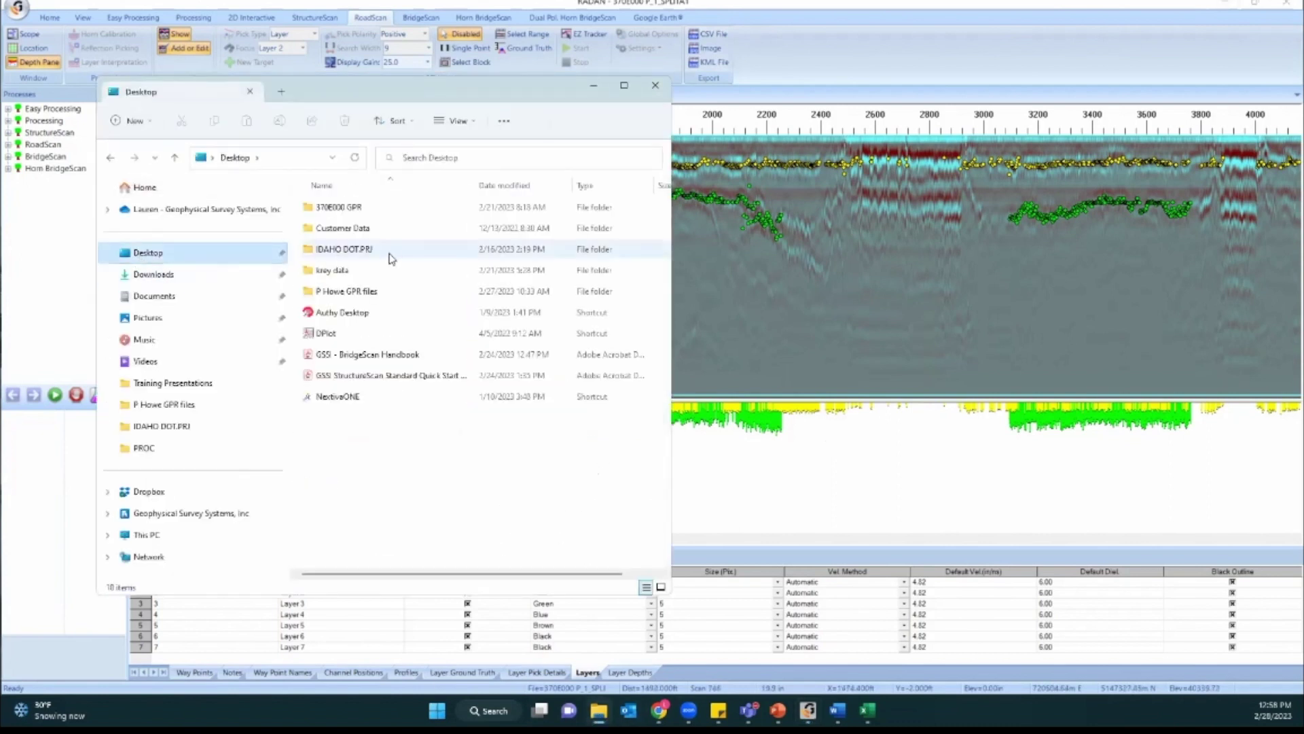
{"action": "left_click", "coordinate": [358, 208]}
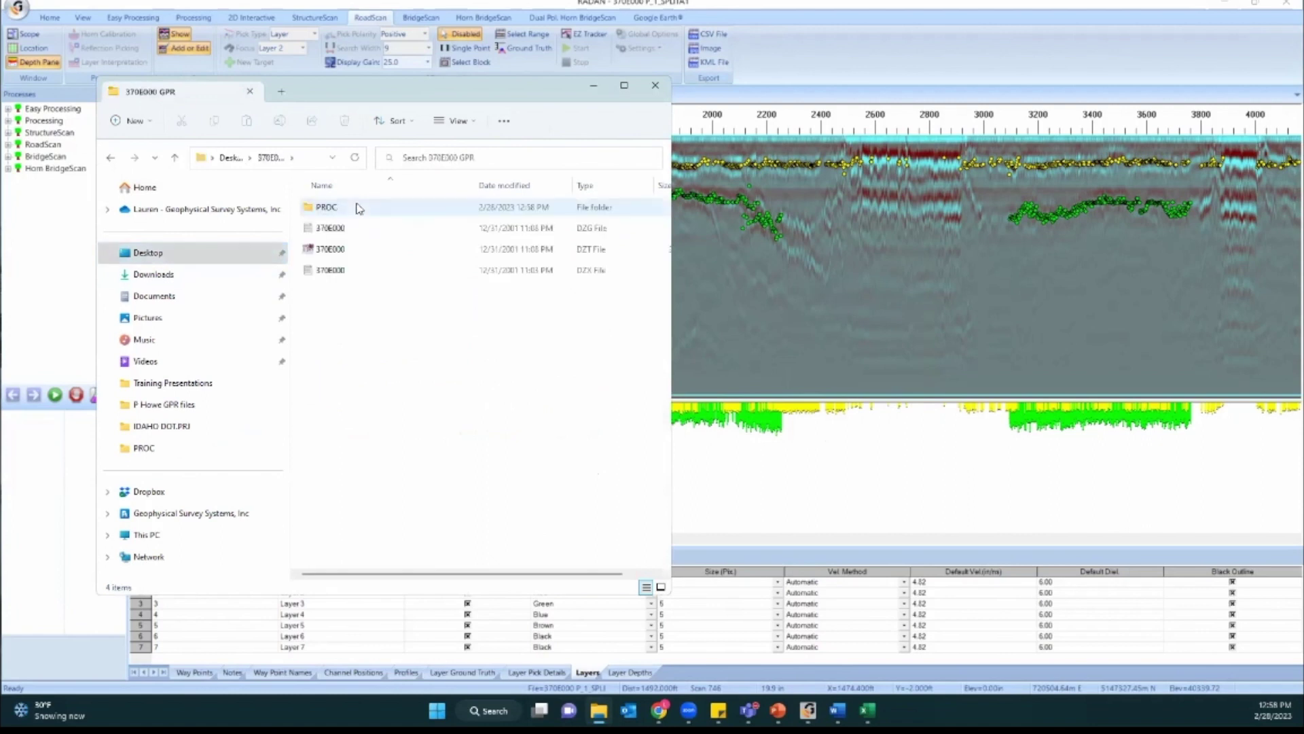
{"action": "double_click", "coordinate": [355, 209]}
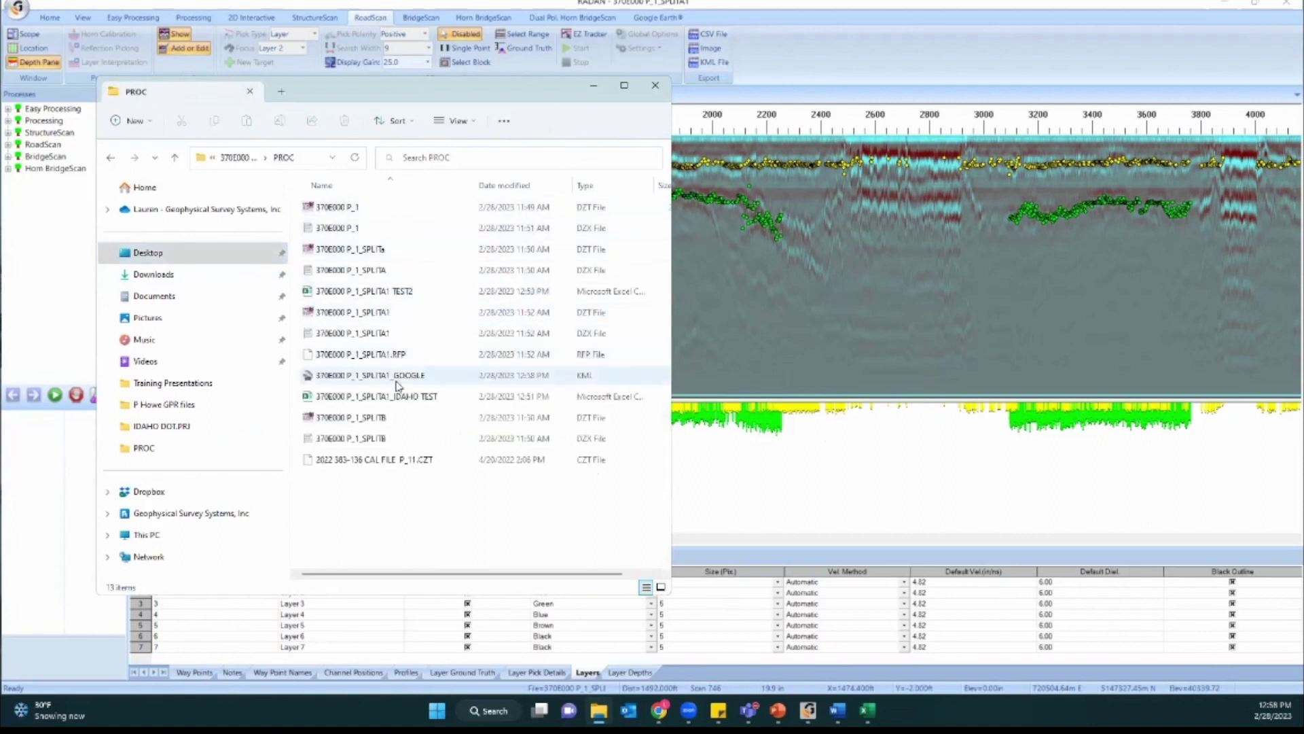
{"action": "left_click", "coordinate": [397, 379]}
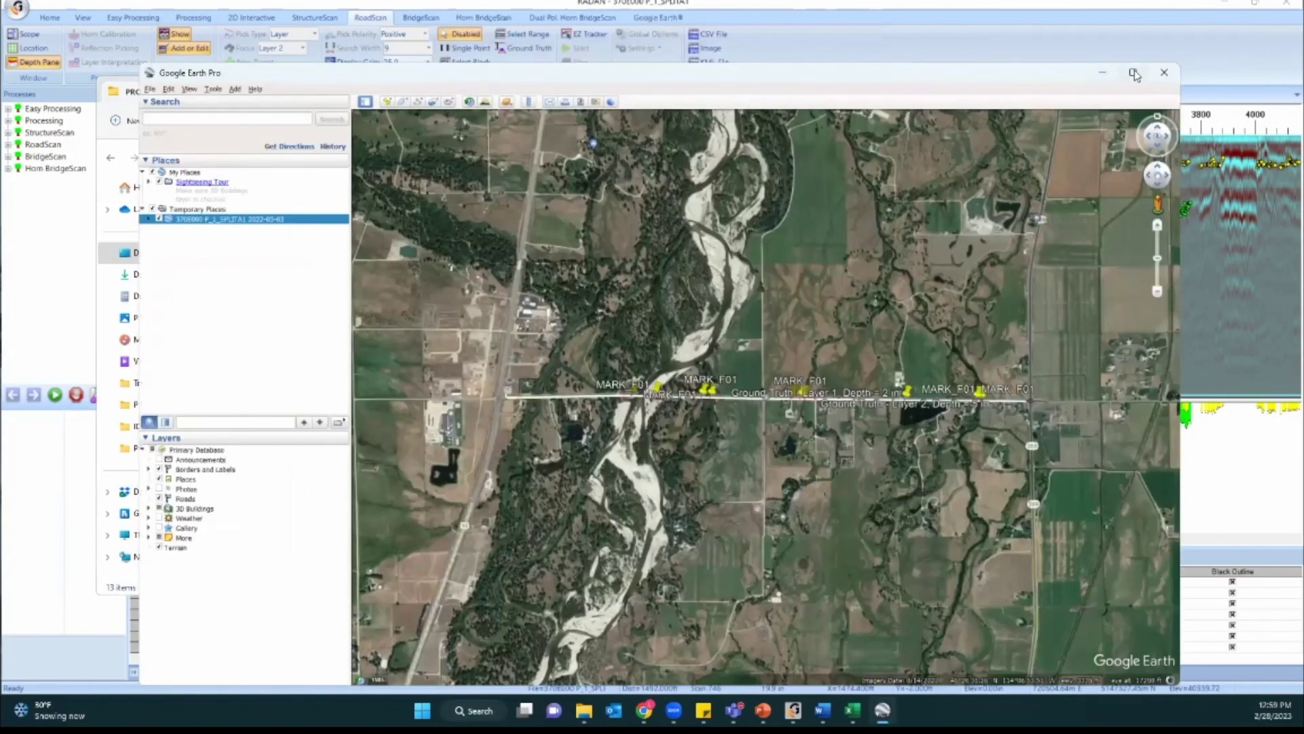
{"action": "left_click", "coordinate": [1116, 78]}
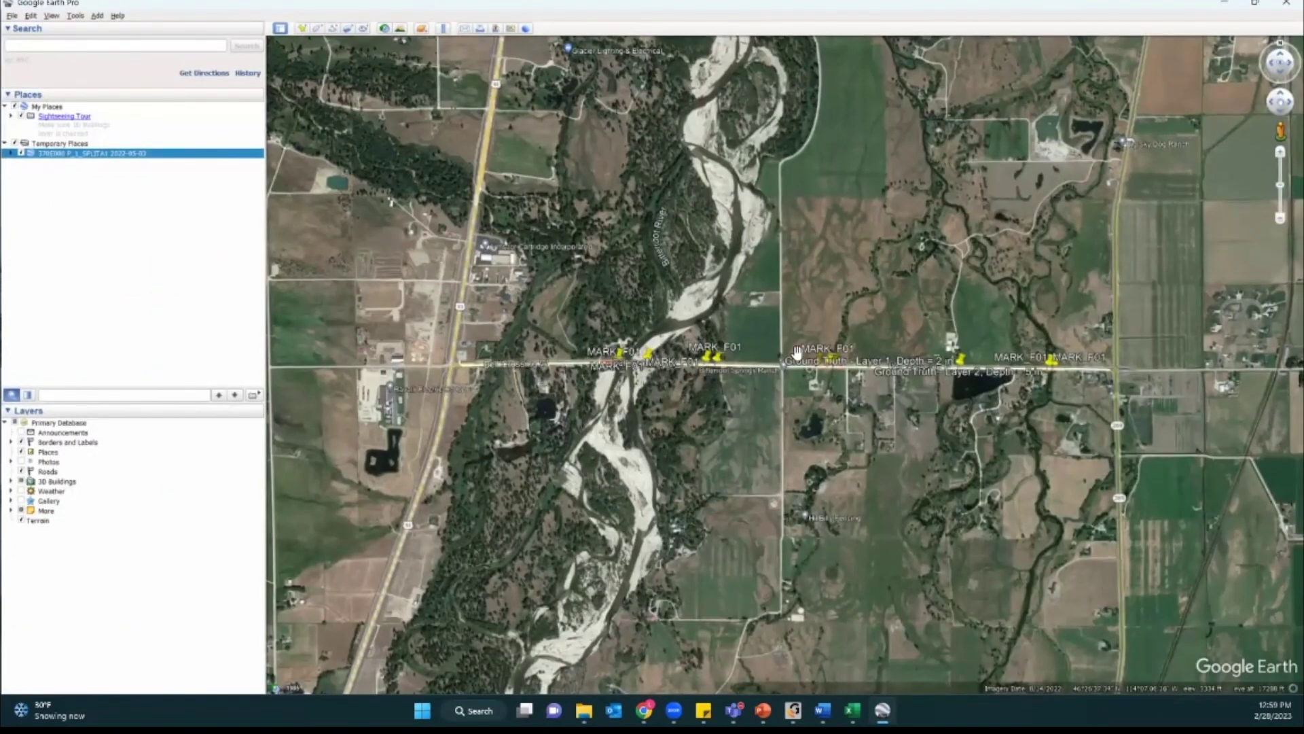
{"action": "scroll", "coordinate": [845, 373], "scroll_direction": "up", "scroll_amount": 3}
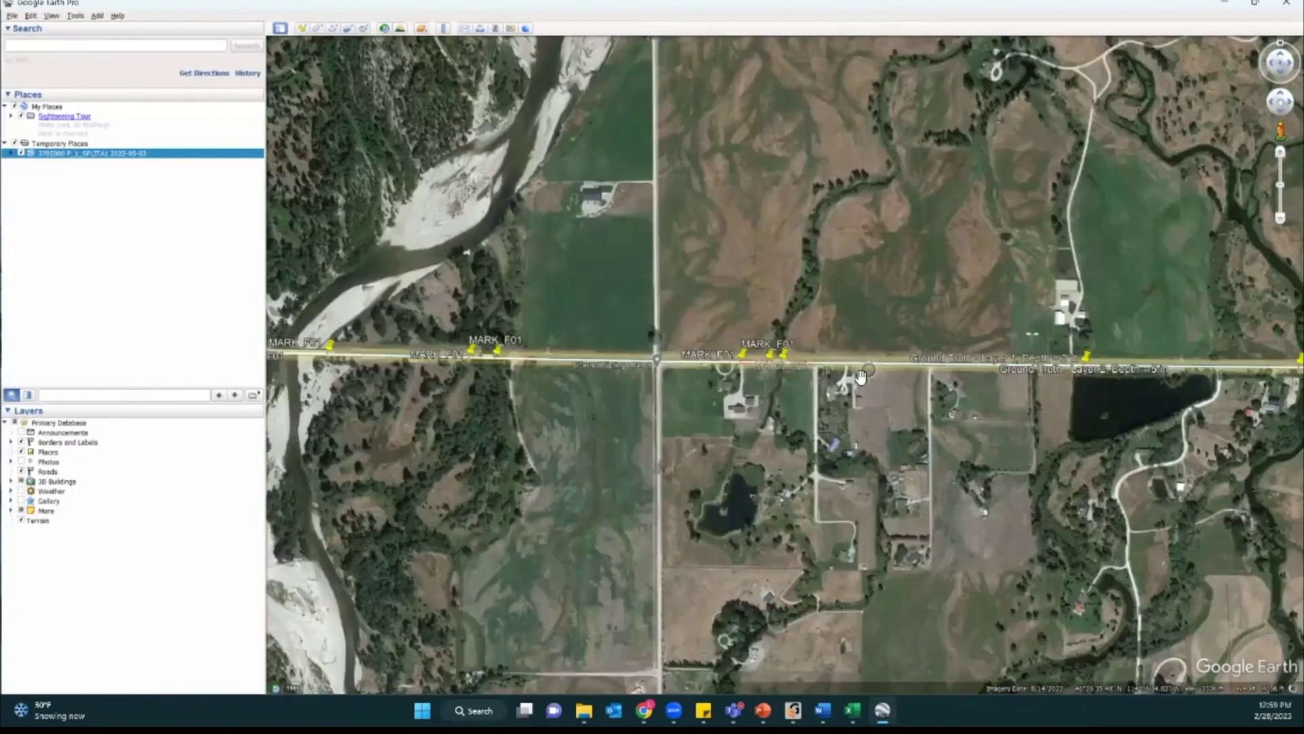
{"action": "key", "text": "Left"}
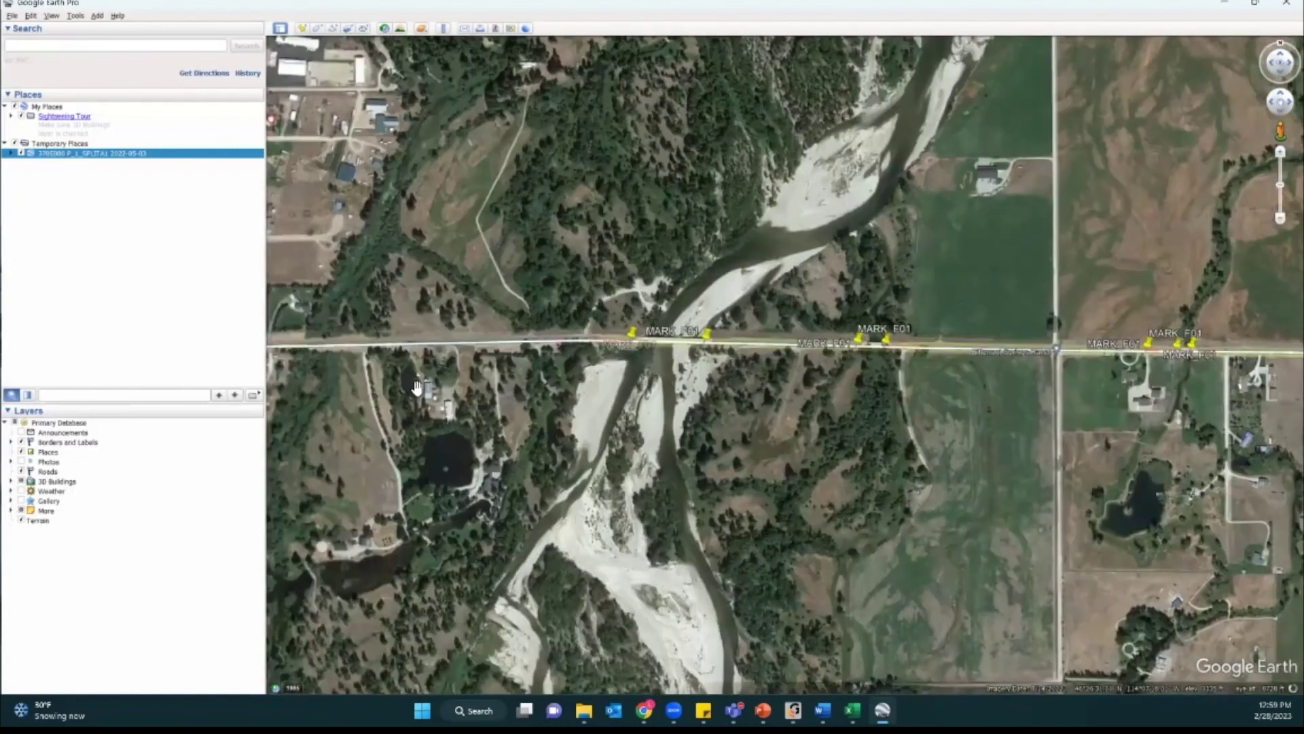
{"action": "left_click_drag", "start_coordinate": [417, 387], "coordinate": [535, 391]}
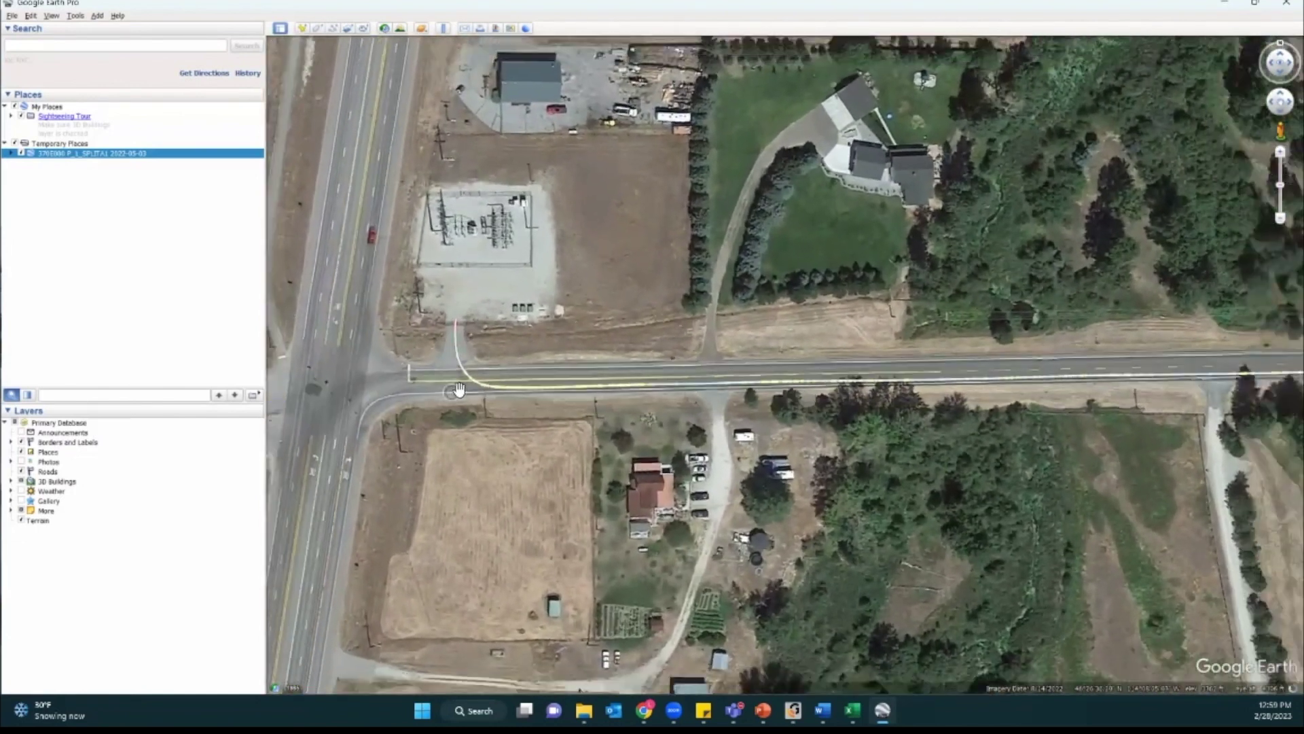
{"action": "key", "text": "Right"}
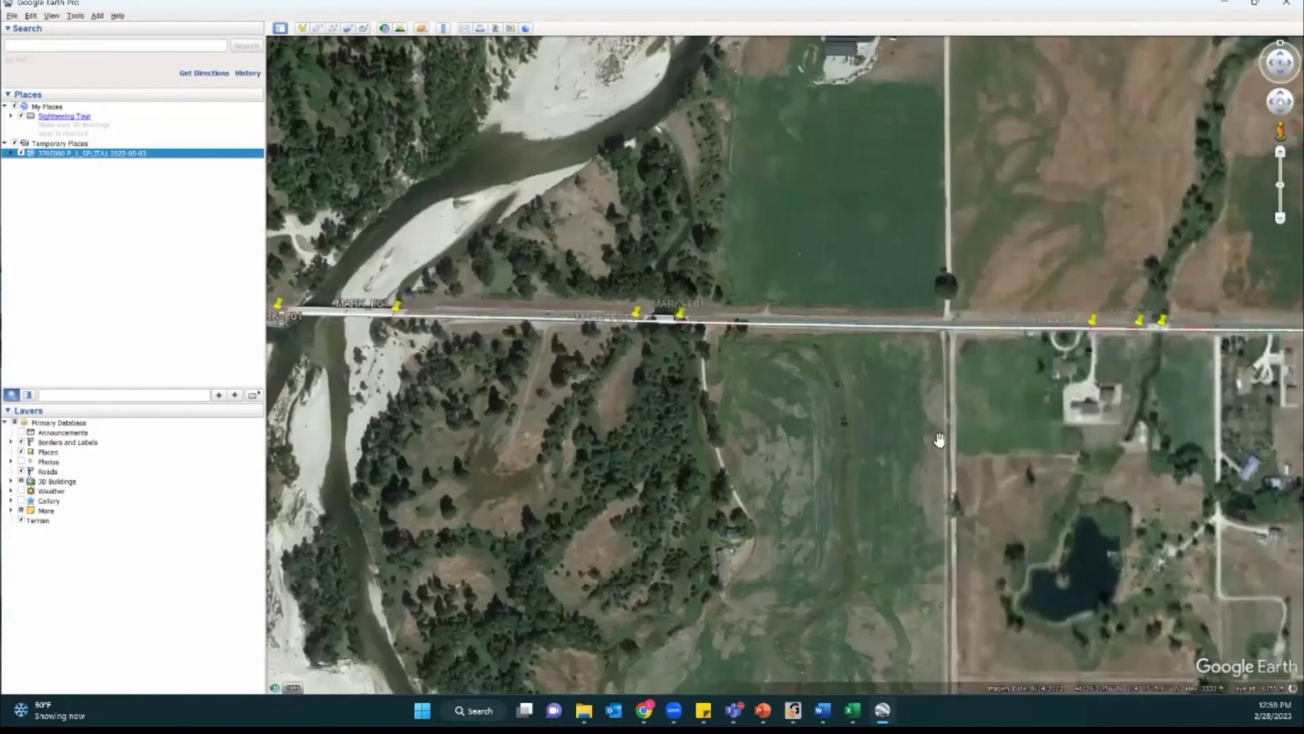
{"action": "scroll", "coordinate": [787, 294], "scroll_direction": "up", "scroll_amount": 5}
{"action": "scroll", "coordinate": [787, 294], "scroll_direction": "down", "scroll_amount": 5}
{"action": "key", "text": "Left"}
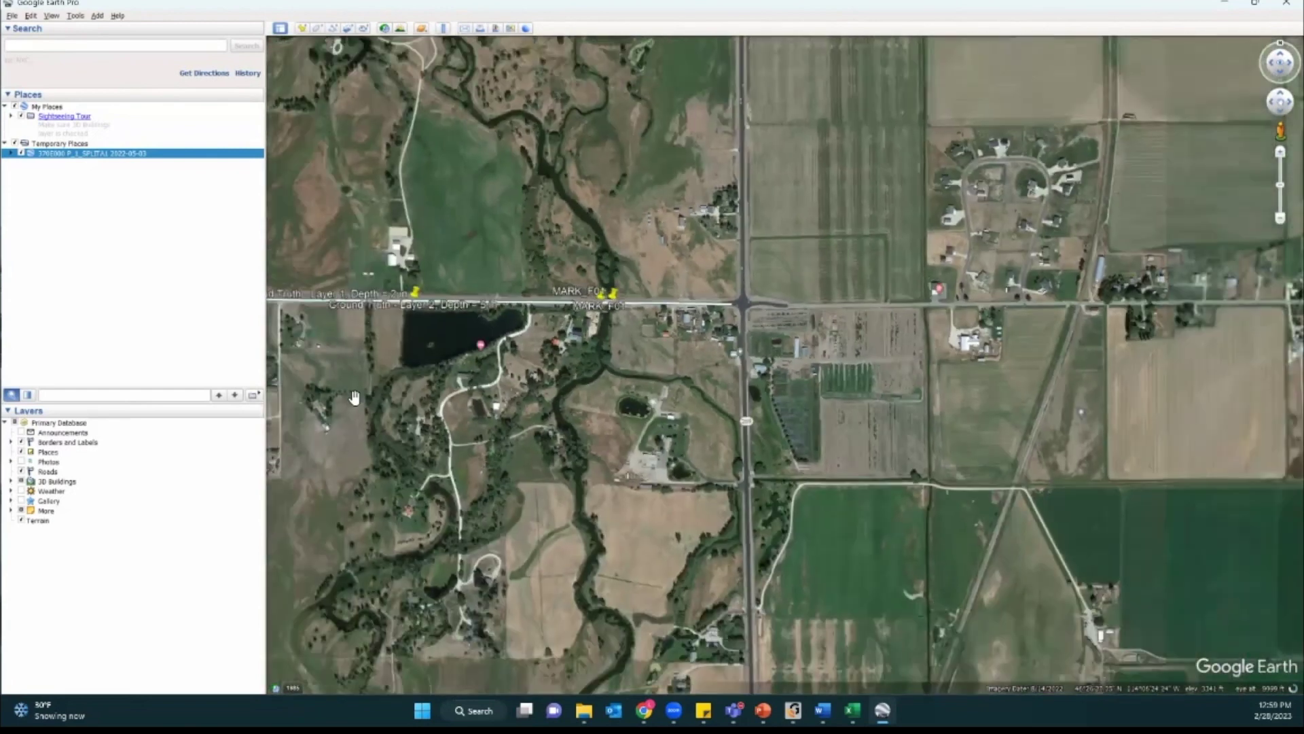
{"action": "scroll", "coordinate": [530, 401], "scroll_direction": "down", "scroll_amount": 2}
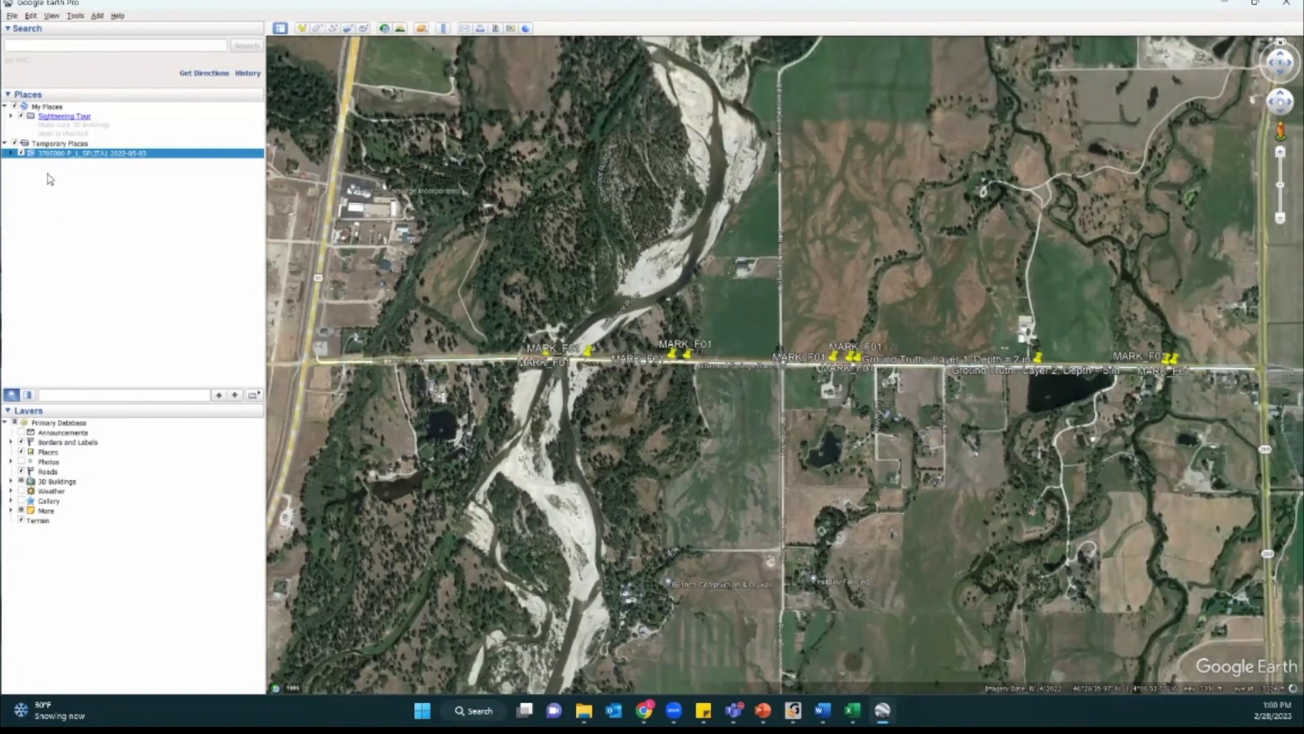
Expand the loaded KML, select its GPS path, and pan west to the highway end of the track.
{"action": "left_click", "coordinate": [14, 157]}
{"action": "left_click", "coordinate": [36, 158]}
{"action": "left_click", "coordinate": [36, 158]}
{"action": "left_click", "coordinate": [12, 154]}
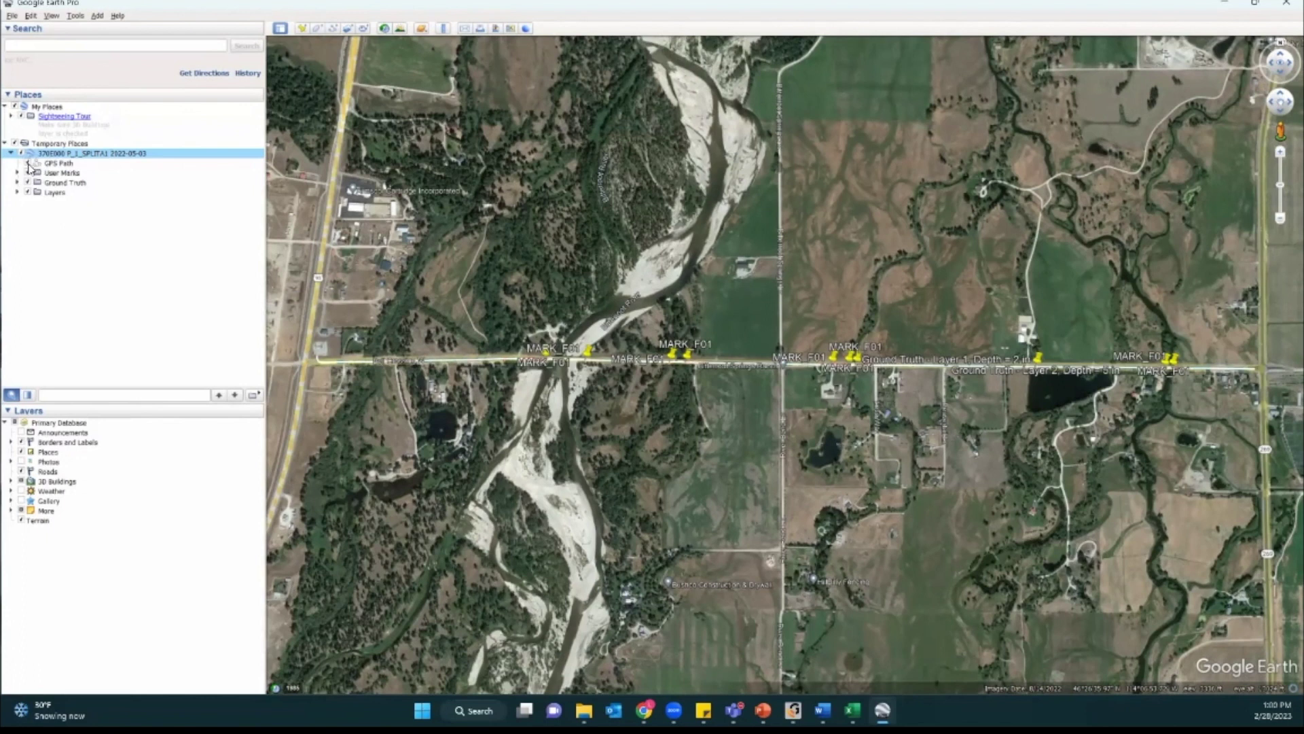
{"action": "left_click", "coordinate": [30, 164]}
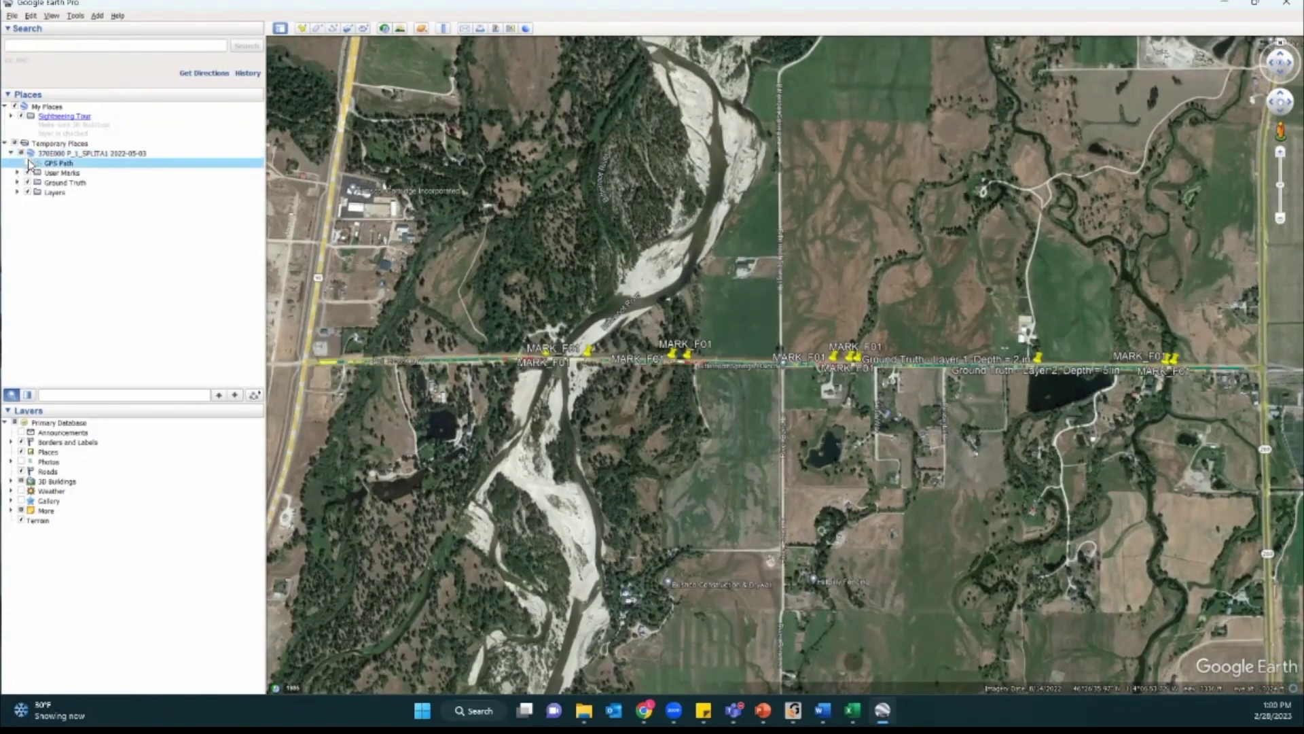
{"action": "scroll", "coordinate": [548, 366], "scroll_direction": "up", "scroll_amount": 5}
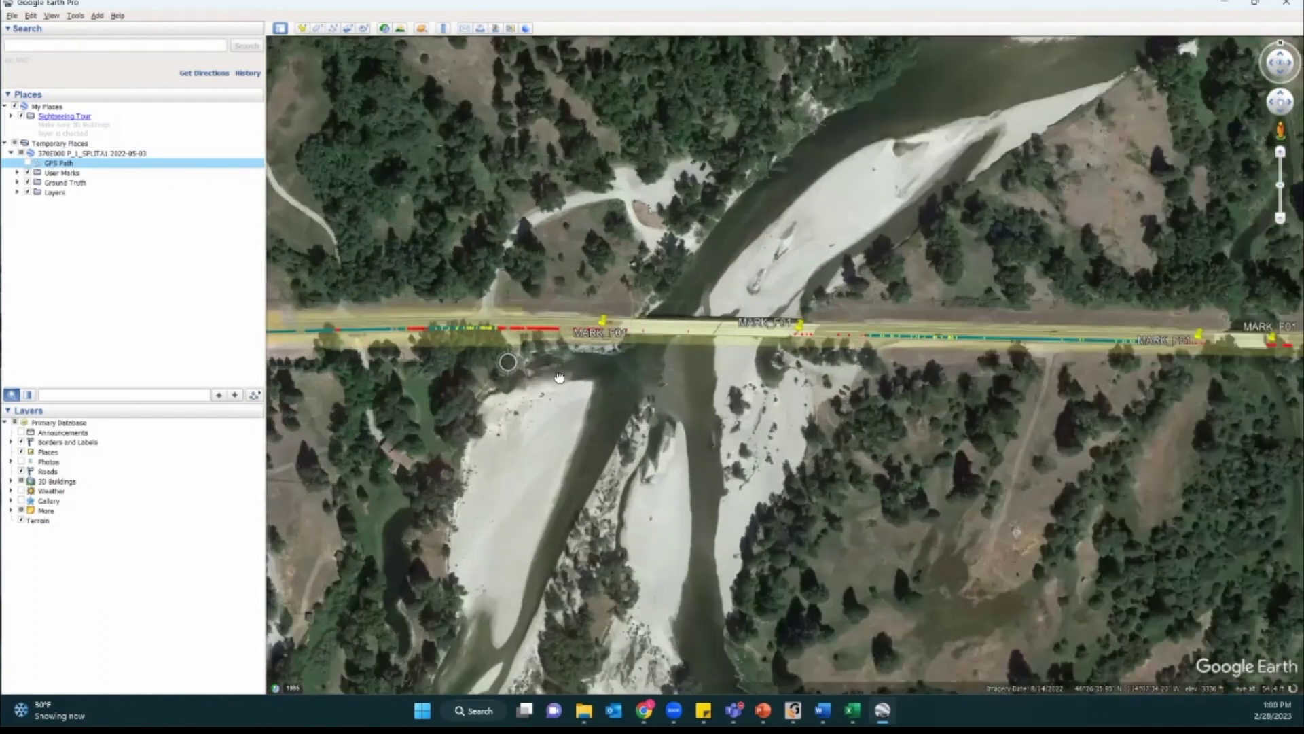
{"action": "left_click_drag", "start_coordinate": [506, 360], "coordinate": [726, 399]}
{"action": "left_click_drag", "start_coordinate": [818, 387], "coordinate": [763, 399]}
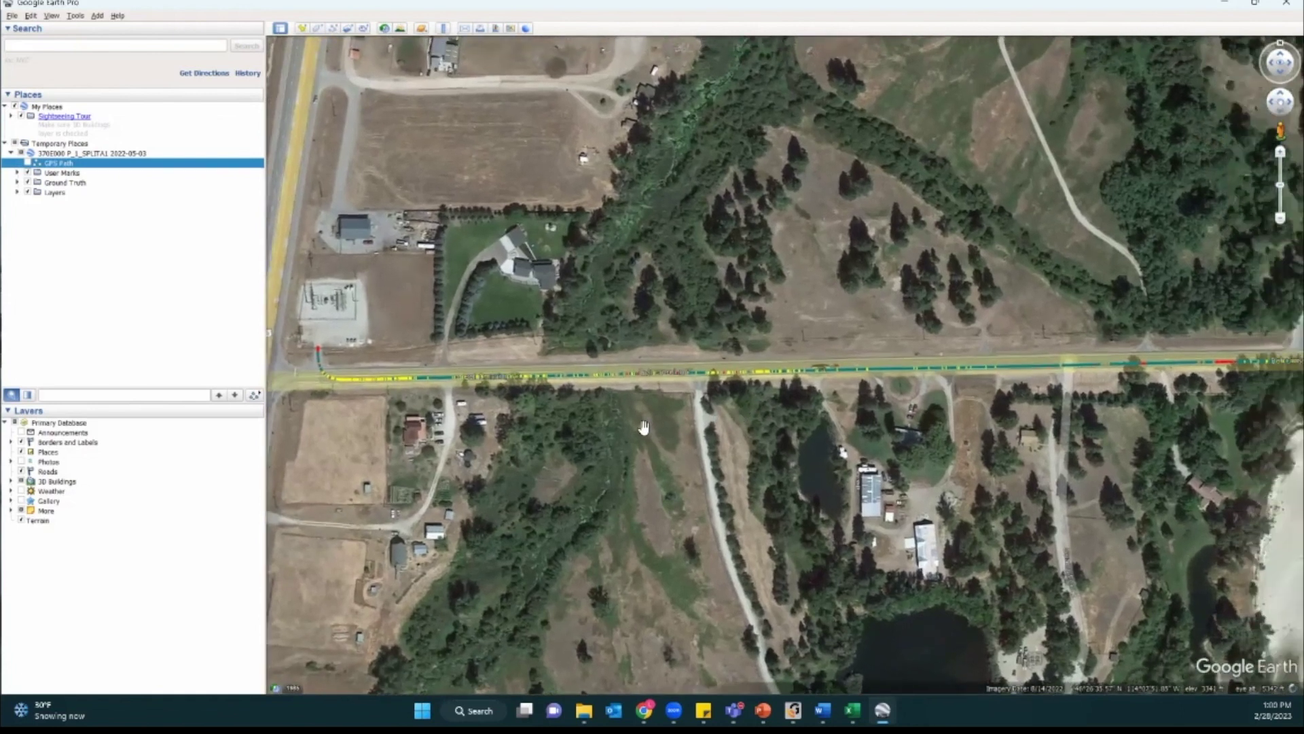
Expand the Layers folder and hide Layer 4, Layer 6 and Layer 7.
{"action": "left_click", "coordinate": [18, 193]}
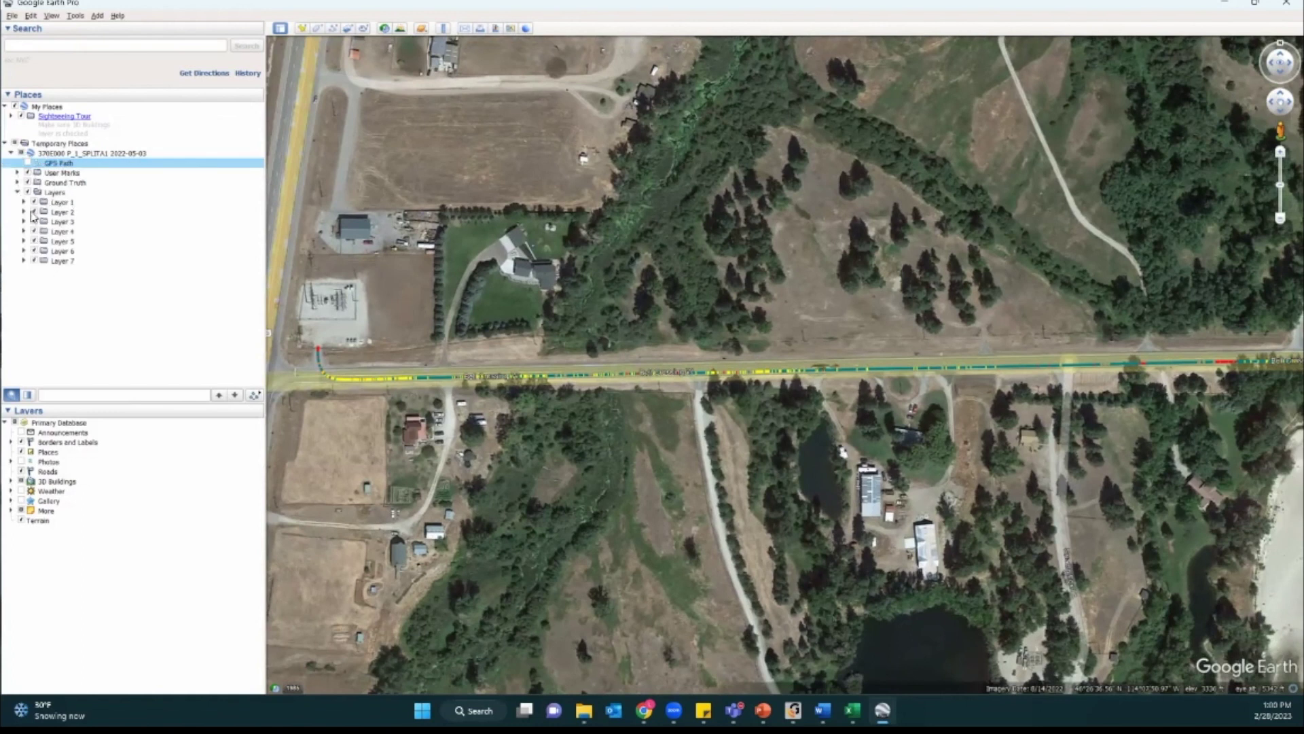
{"action": "left_click", "coordinate": [35, 215]}
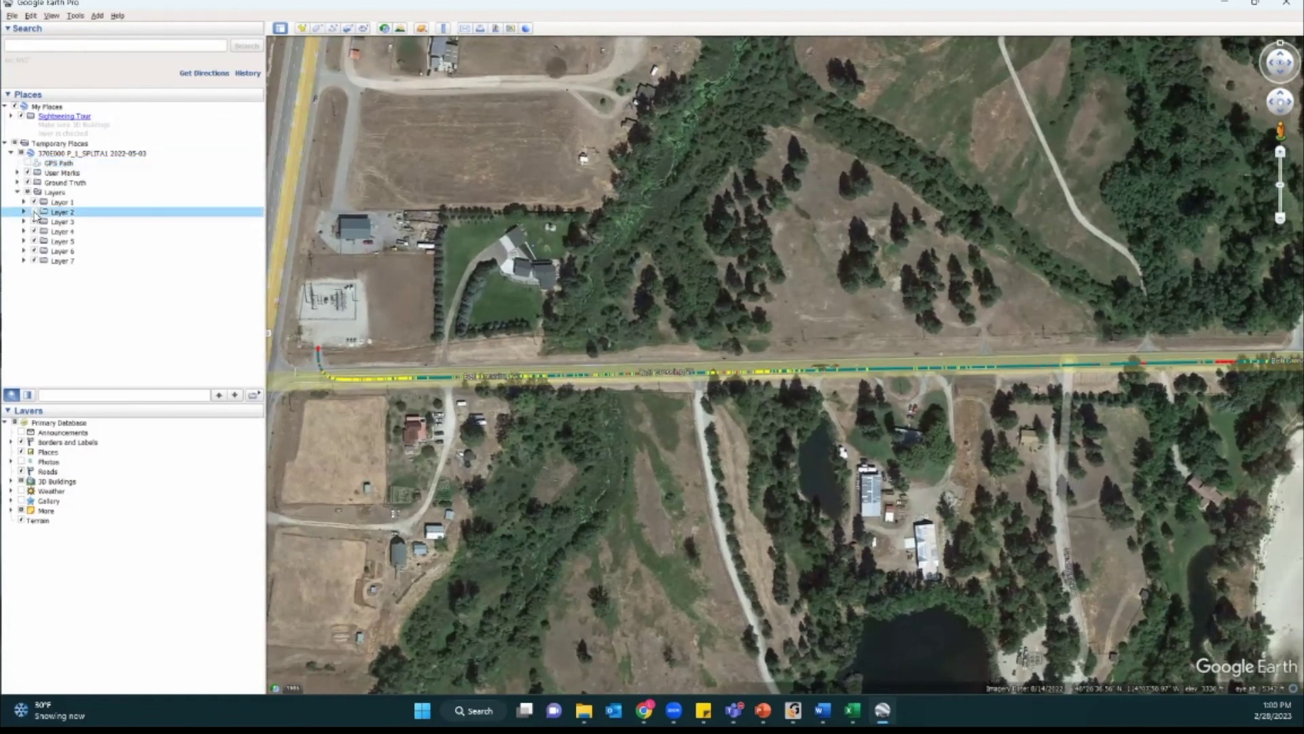
{"action": "left_click", "coordinate": [34, 232]}
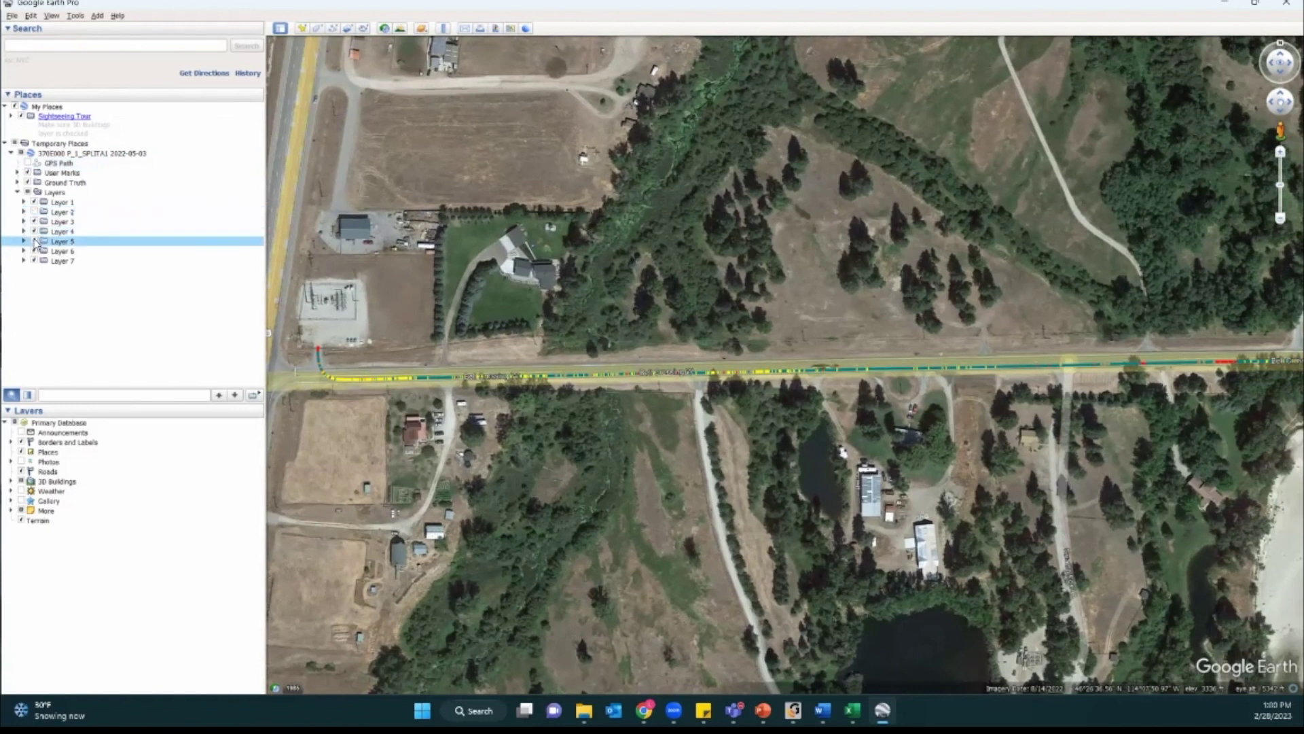
{"action": "left_click", "coordinate": [34, 251]}
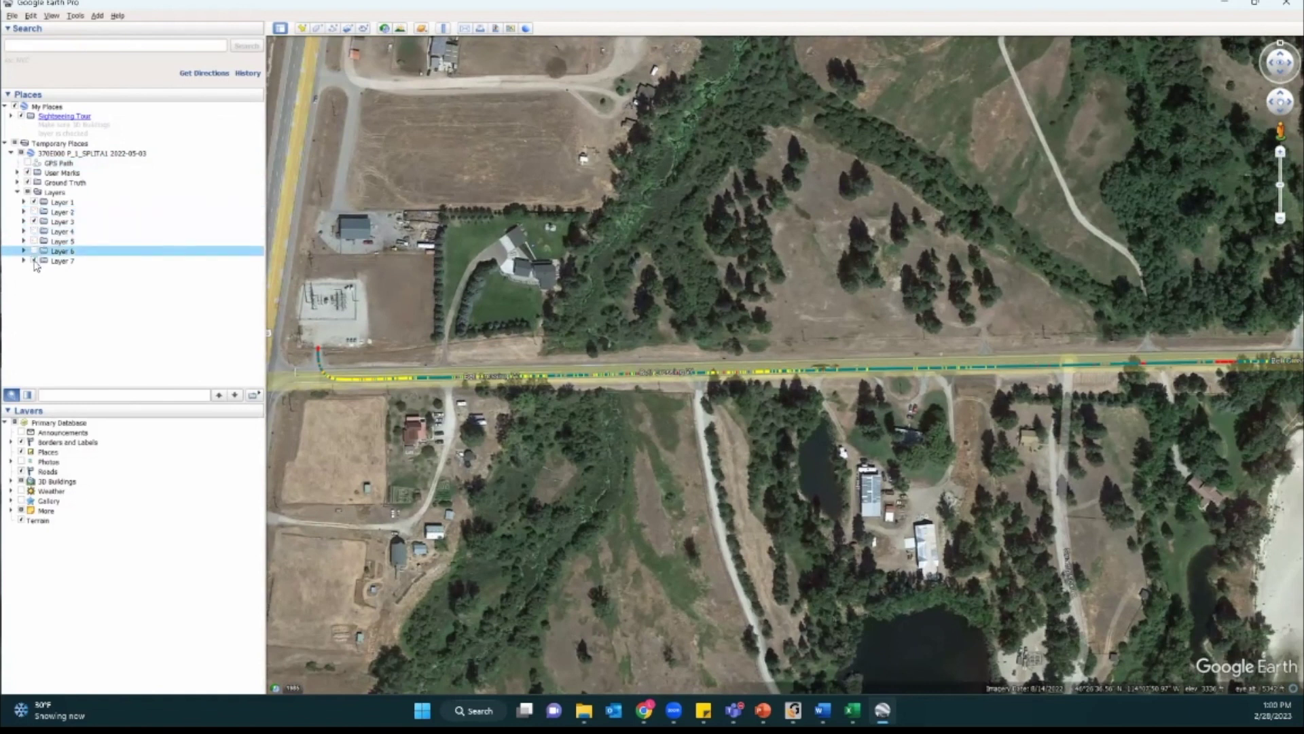
{"action": "left_click", "coordinate": [34, 261]}
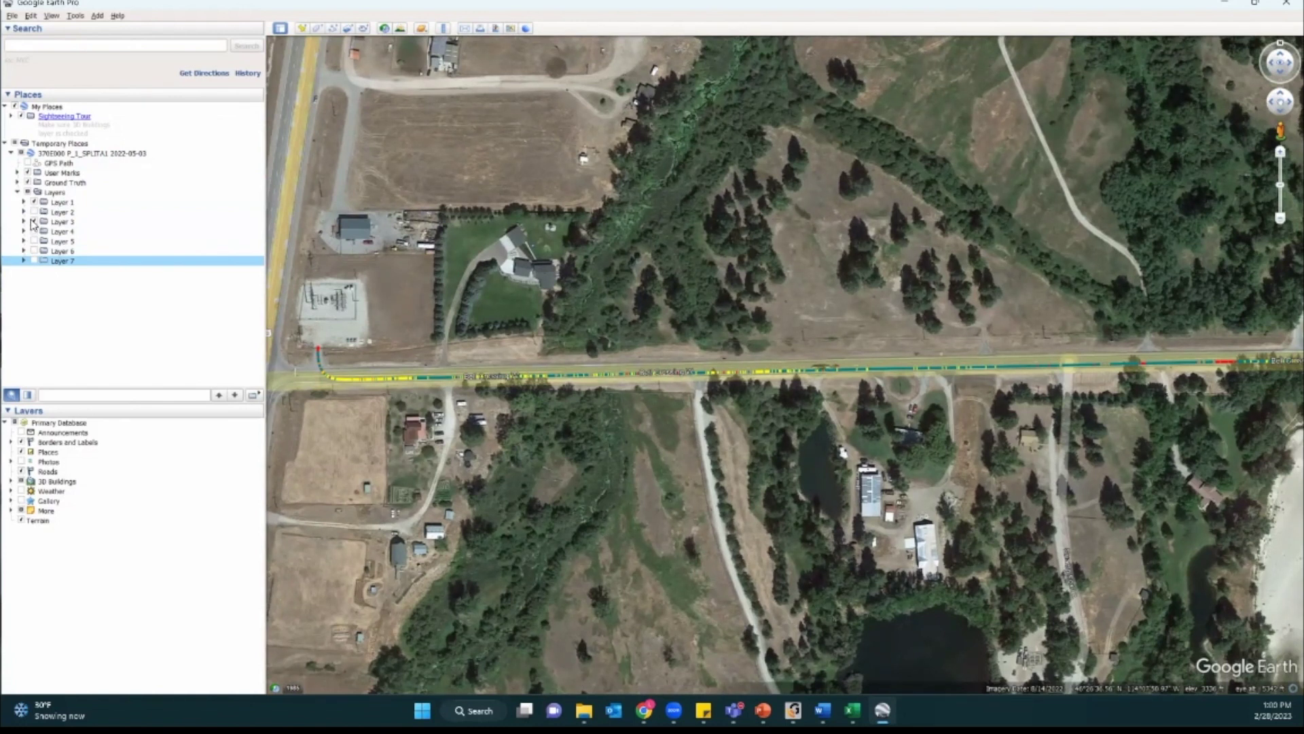
Hide Layer 3, fly to its extent, expand Layer 1's depth bands, and pan east past the pond.
{"action": "left_click", "coordinate": [34, 223]}
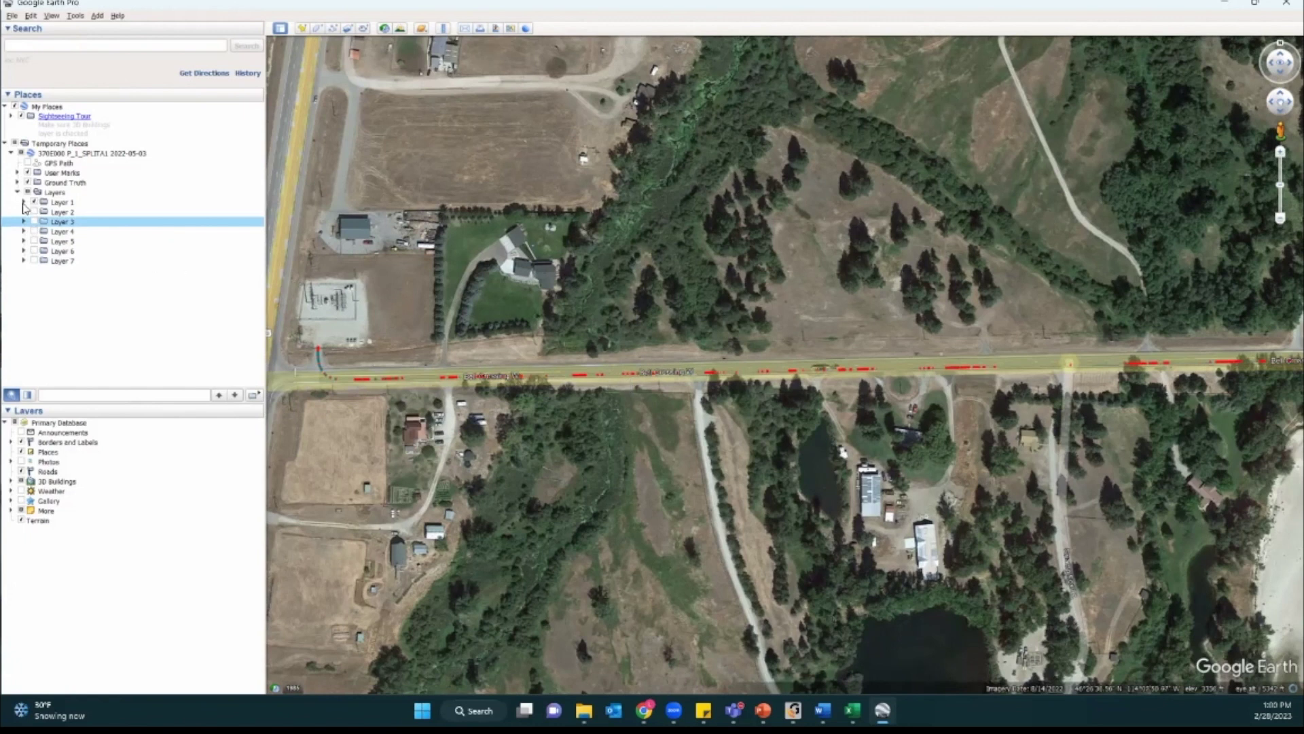
{"action": "scroll", "coordinate": [417, 375], "scroll_direction": "up", "scroll_amount": 3}
{"action": "scroll", "coordinate": [417, 374], "scroll_direction": "up", "scroll_amount": 1}
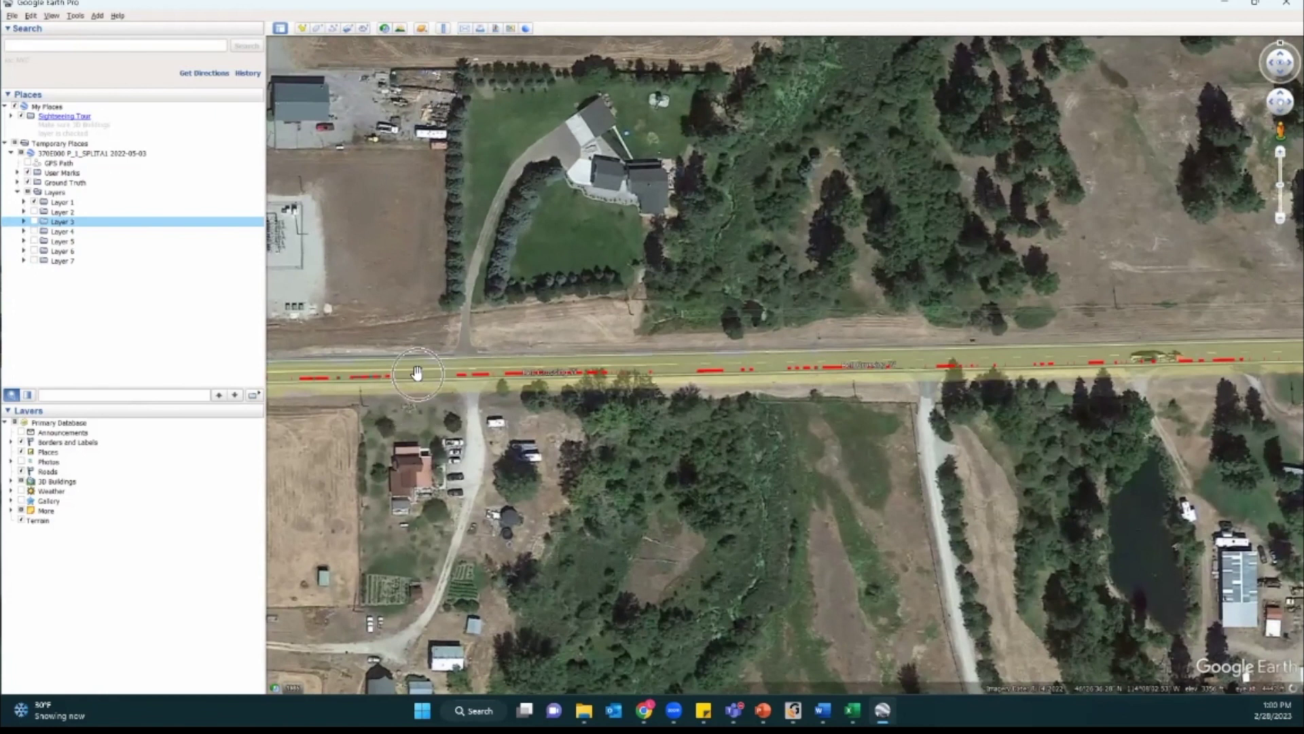
{"action": "double_click", "coordinate": [30, 222]}
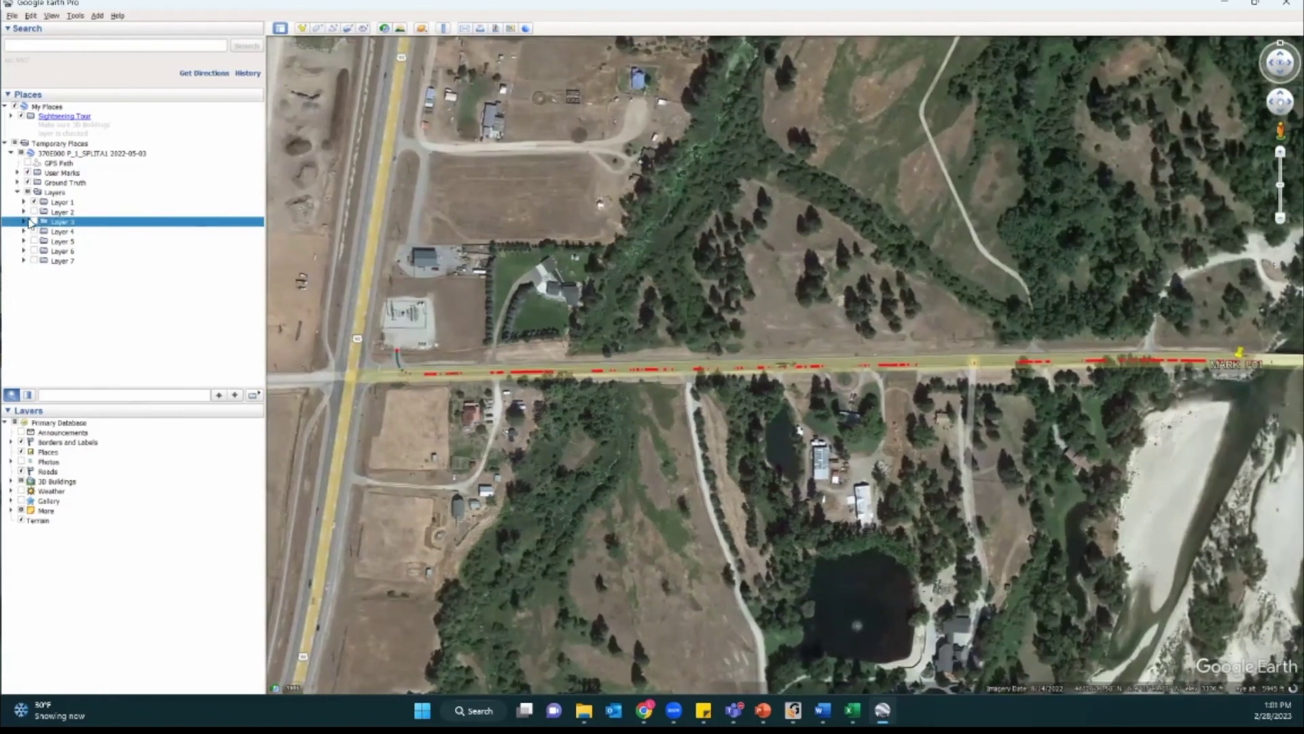
{"action": "left_click", "coordinate": [24, 202]}
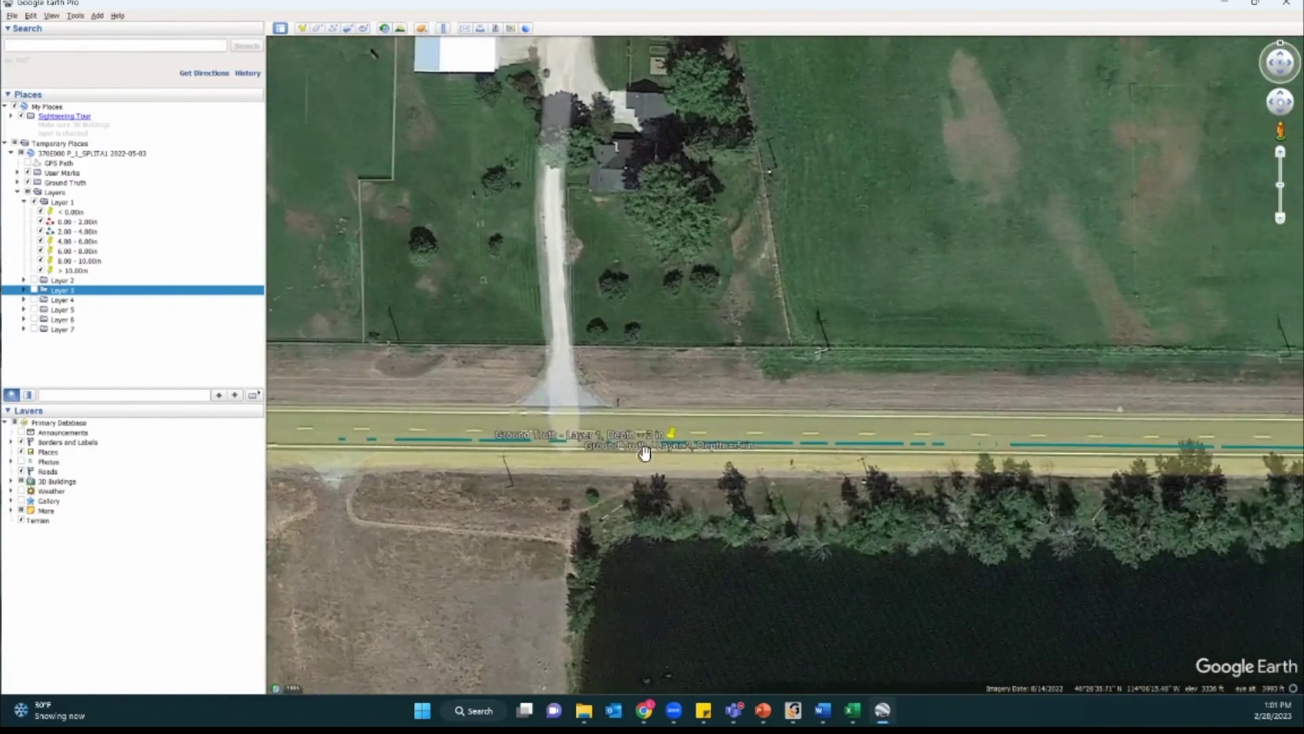
{"action": "scroll", "coordinate": [673, 445], "scroll_direction": "up", "scroll_amount": 3}
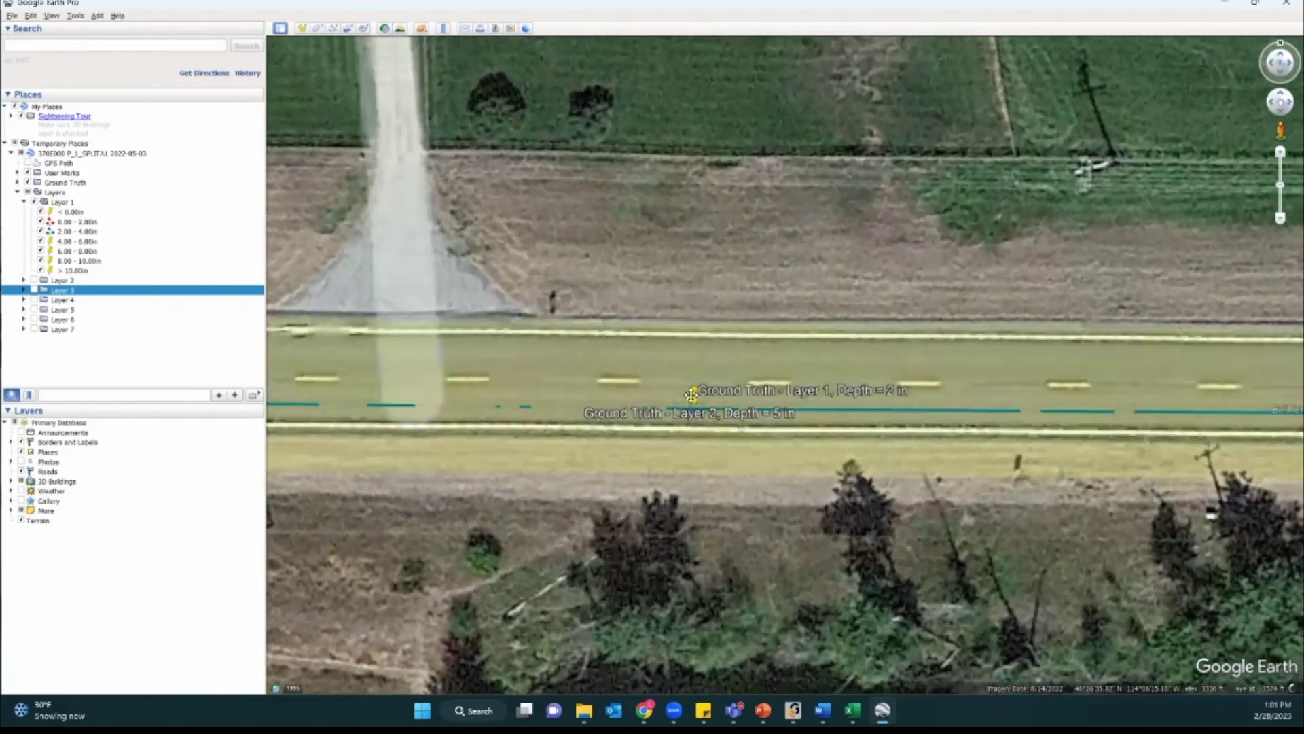
{"action": "scroll", "coordinate": [715, 511], "scroll_direction": "down", "scroll_amount": 1}
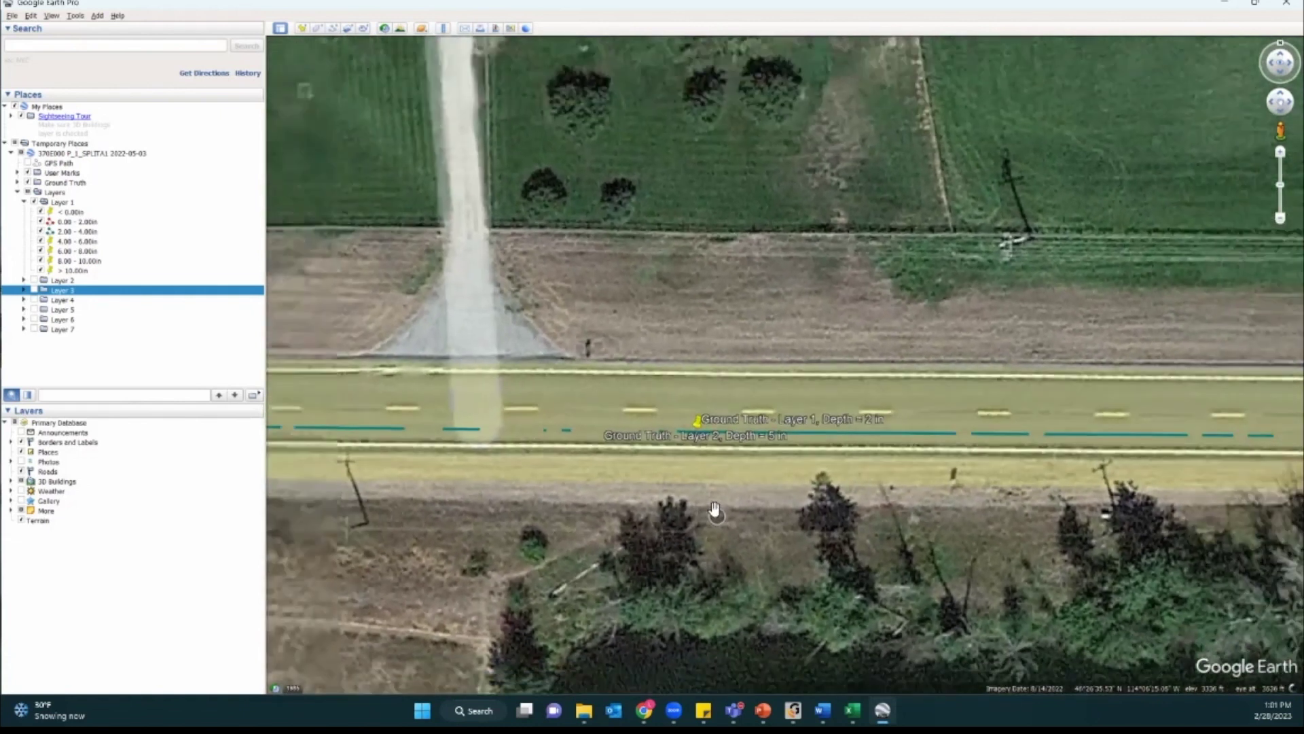
{"action": "scroll", "coordinate": [714, 511], "scroll_direction": "down", "scroll_amount": 5}
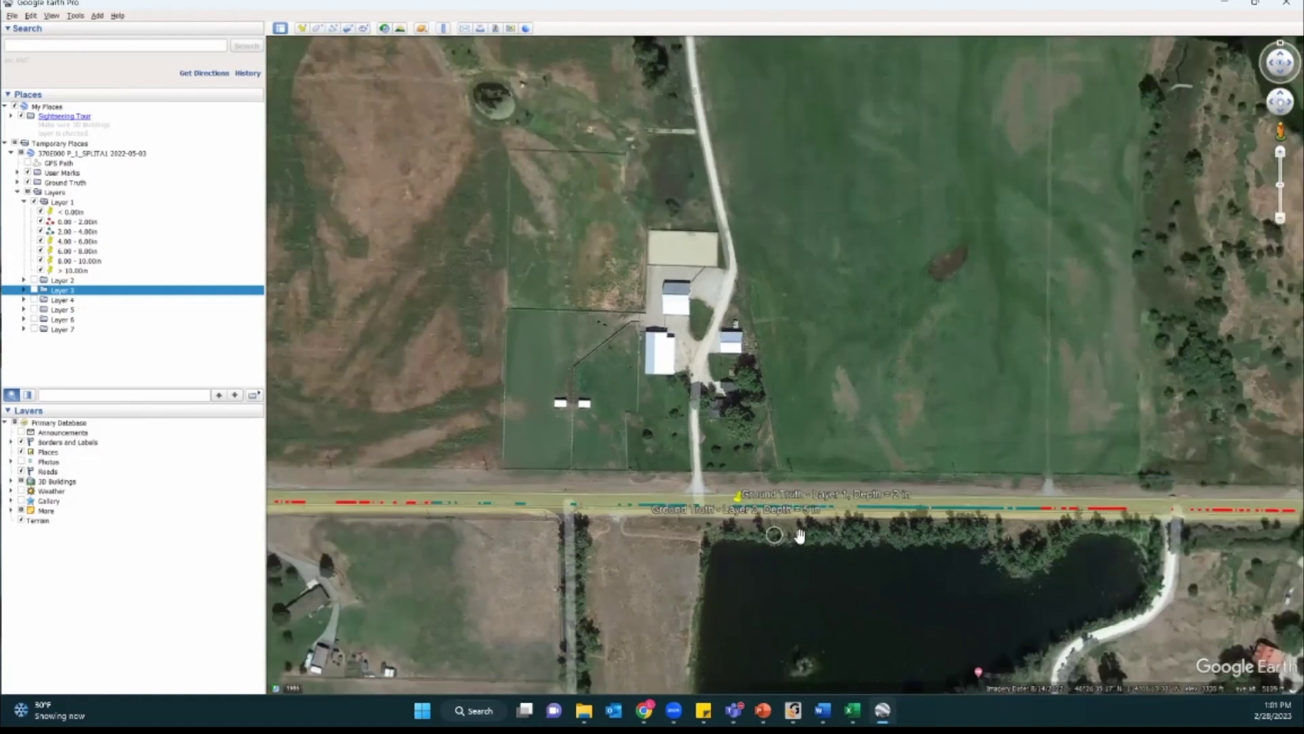
{"action": "scroll", "coordinate": [992, 550], "scroll_direction": "down", "scroll_amount": 3}
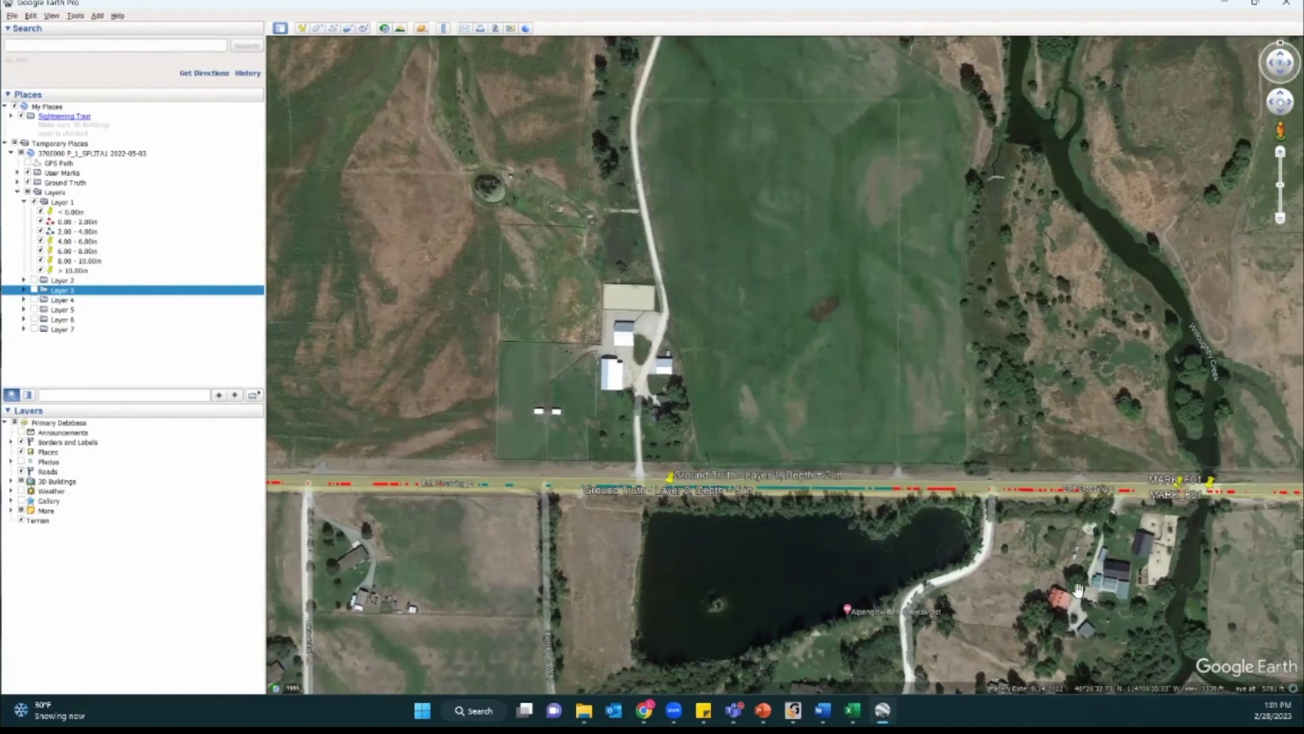
{"action": "left_click_drag", "start_coordinate": [1046, 584], "coordinate": [731, 555]}
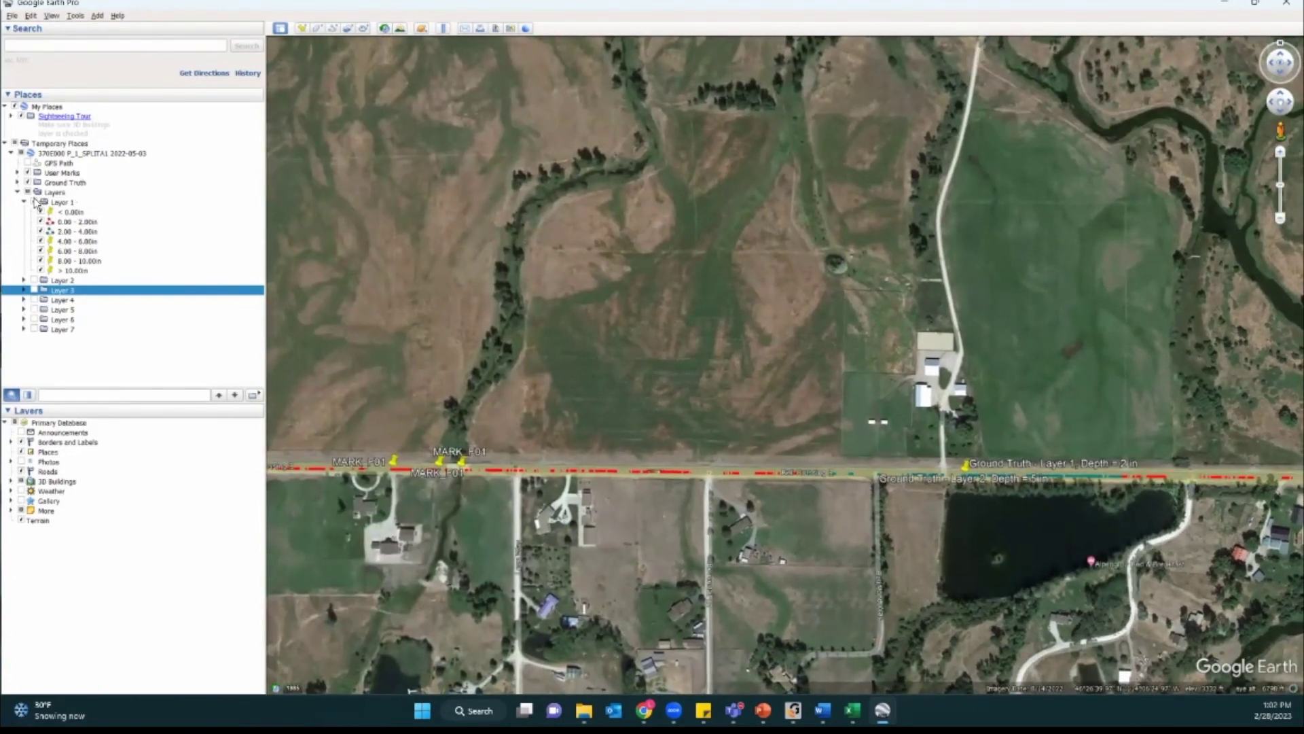
Swap Layer 1's track for Layer 3 and expand its ranges, selecting 0.00-2.00 and 2.00-4.00.
{"action": "left_click", "coordinate": [36, 202]}
{"action": "left_click", "coordinate": [24, 202]}
{"action": "left_click", "coordinate": [34, 221]}
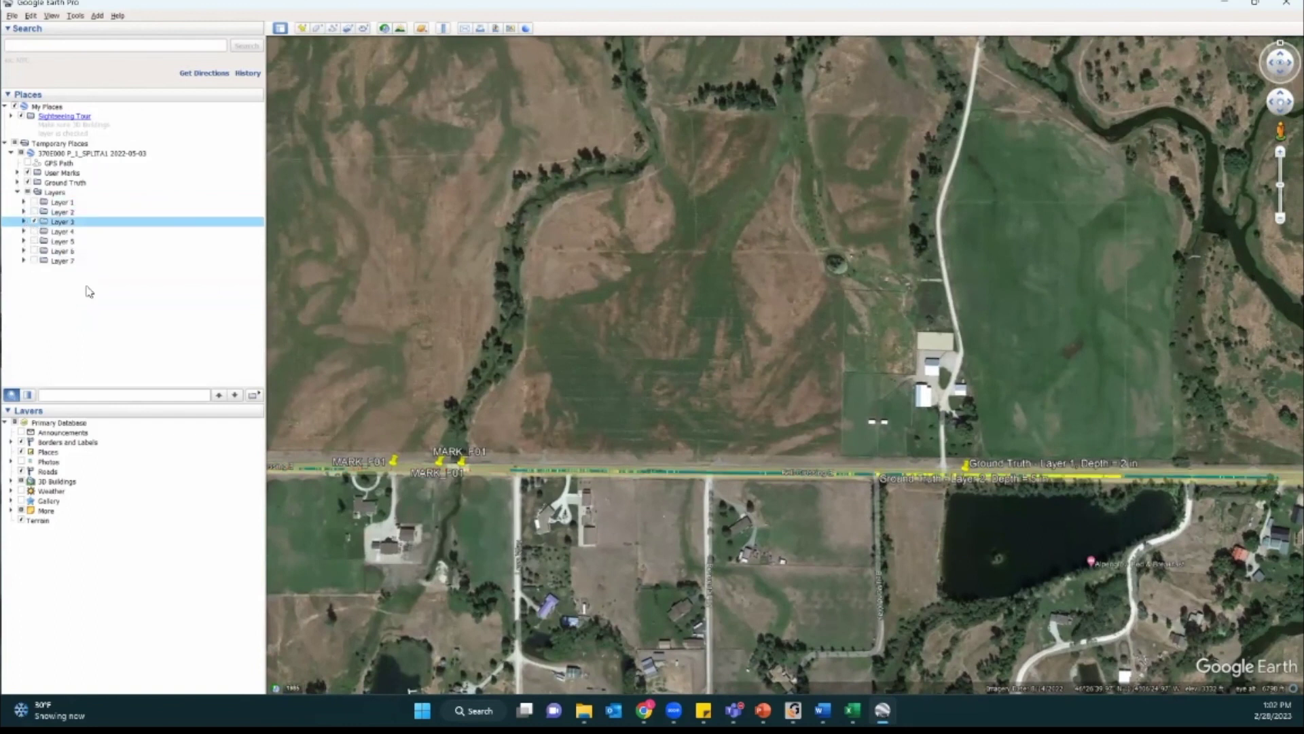
{"action": "left_click_drag", "start_coordinate": [515, 592], "coordinate": [877, 571]}
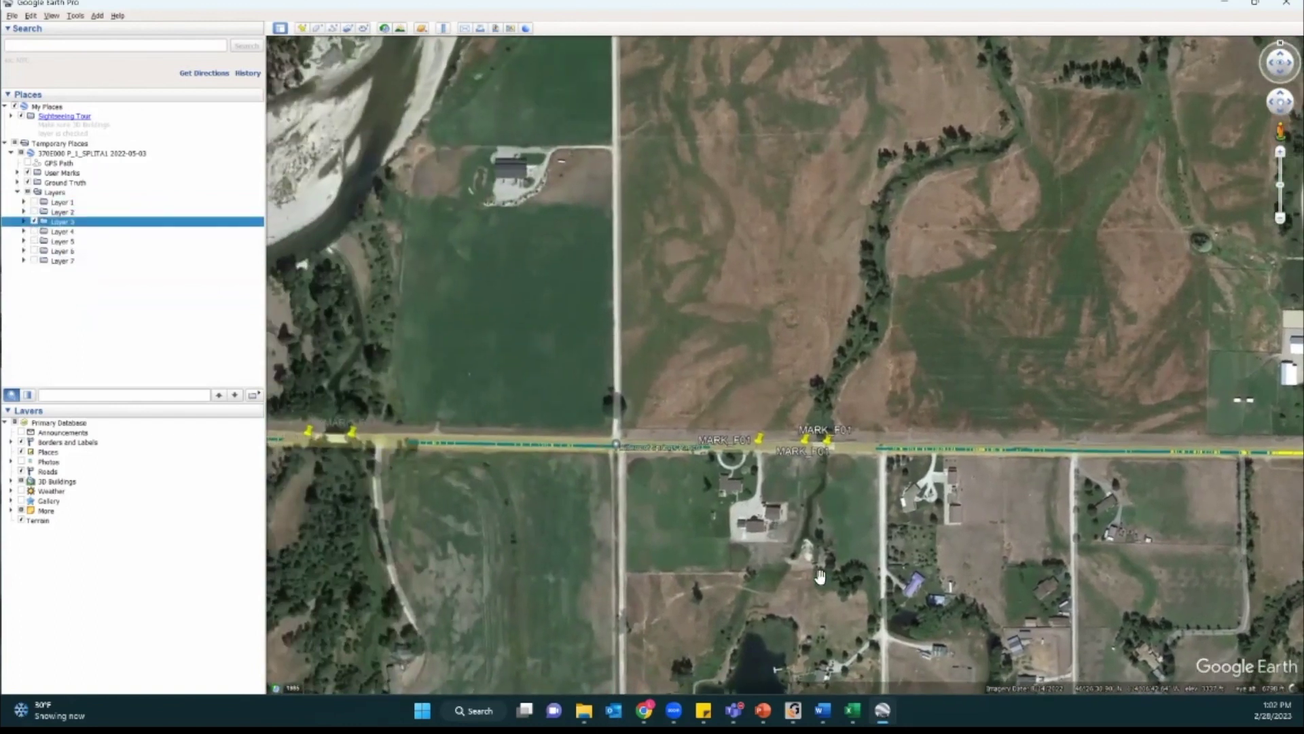
{"action": "left_click", "coordinate": [24, 221]}
{"action": "left_click", "coordinate": [87, 242]}
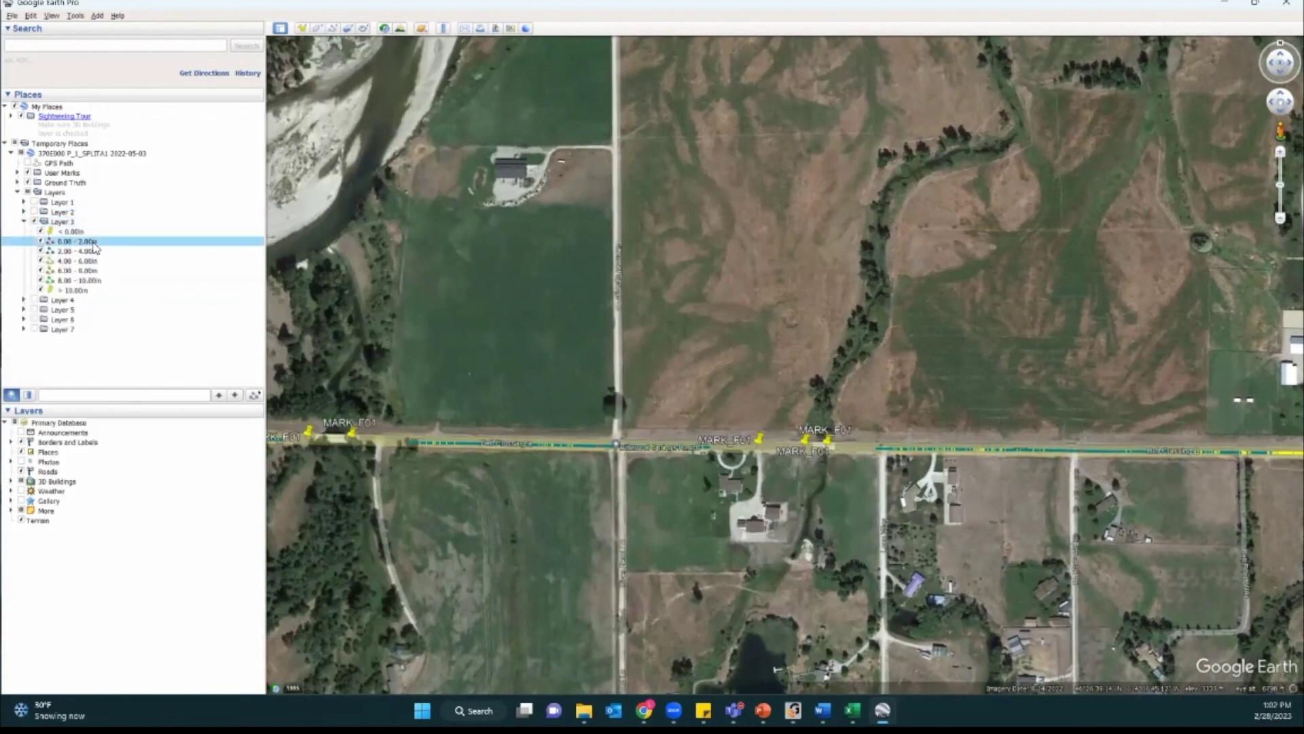
{"action": "left_click", "coordinate": [90, 252]}
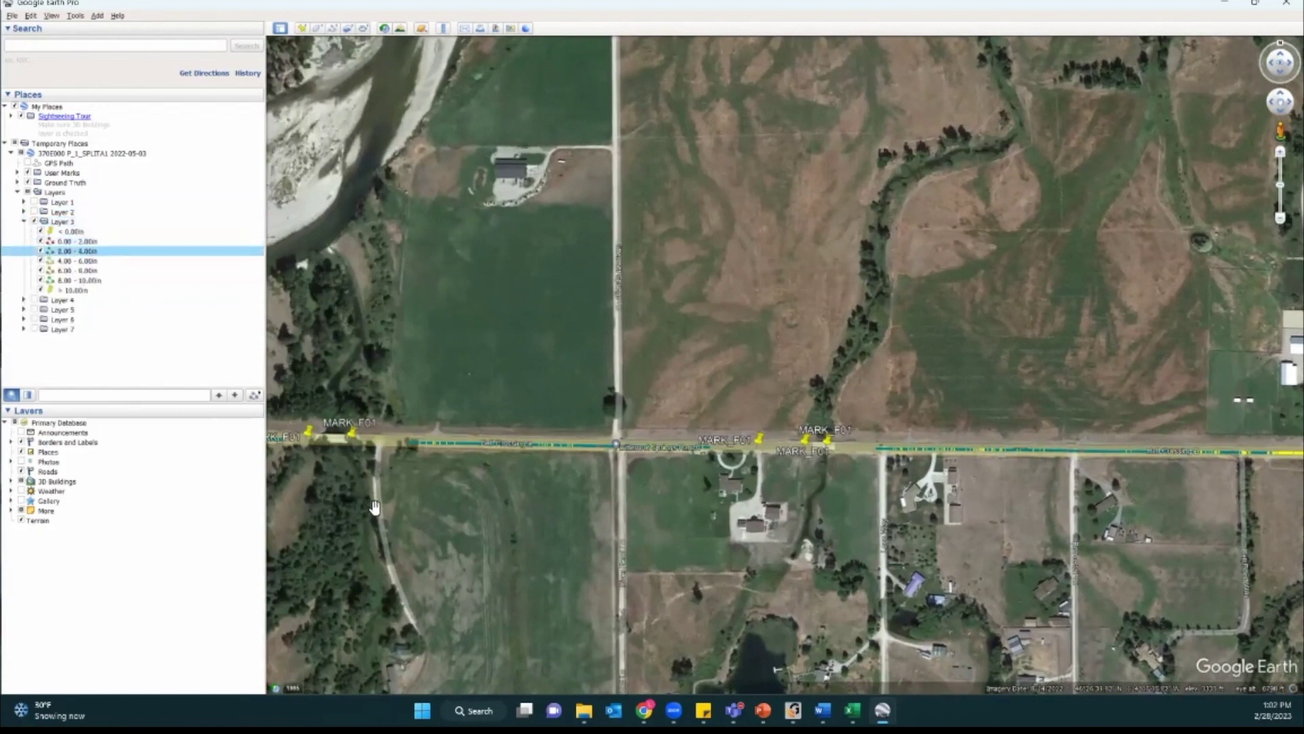
Pan west to the river and highway, checking the 4.00-6.00, 6.00-8.00 and 8.00-10.00 ranges.
{"action": "left_click_drag", "start_coordinate": [396, 515], "coordinate": [747, 516]}
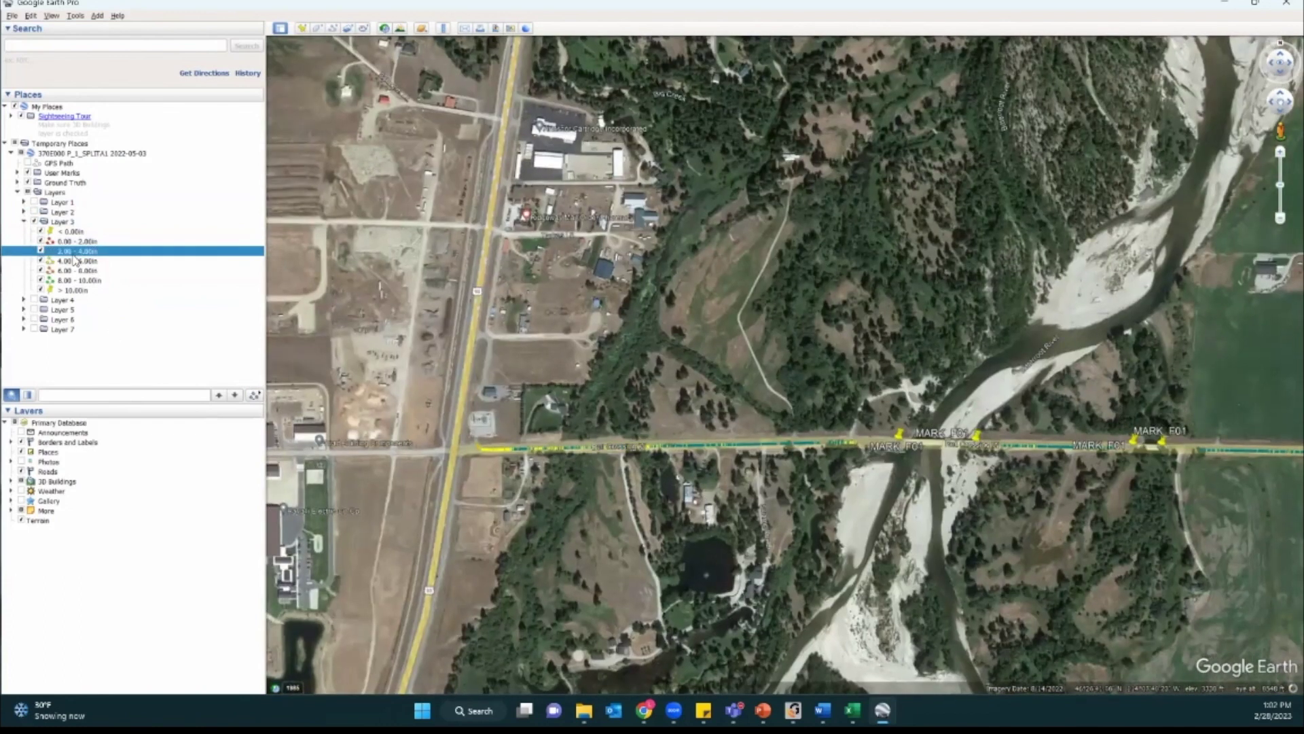
{"action": "left_click", "coordinate": [74, 260]}
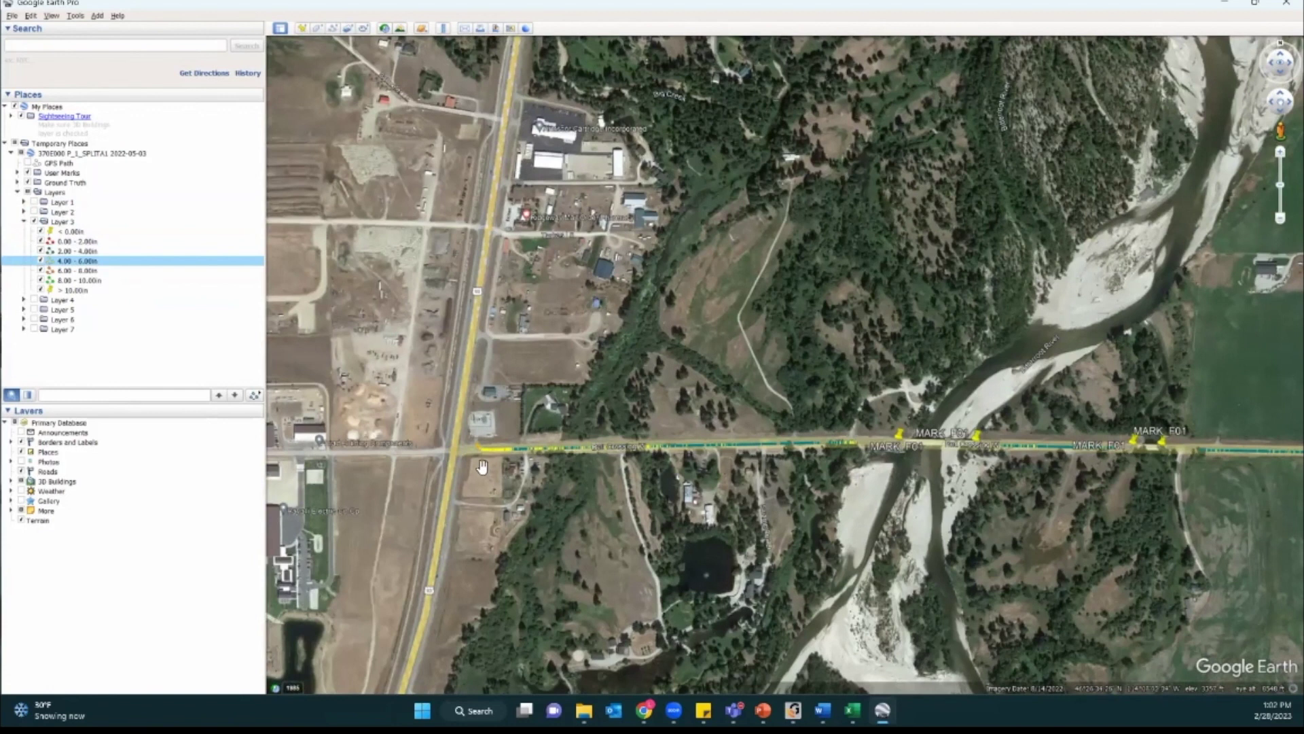
{"action": "scroll", "coordinate": [482, 466], "scroll_direction": "up", "scroll_amount": 5}
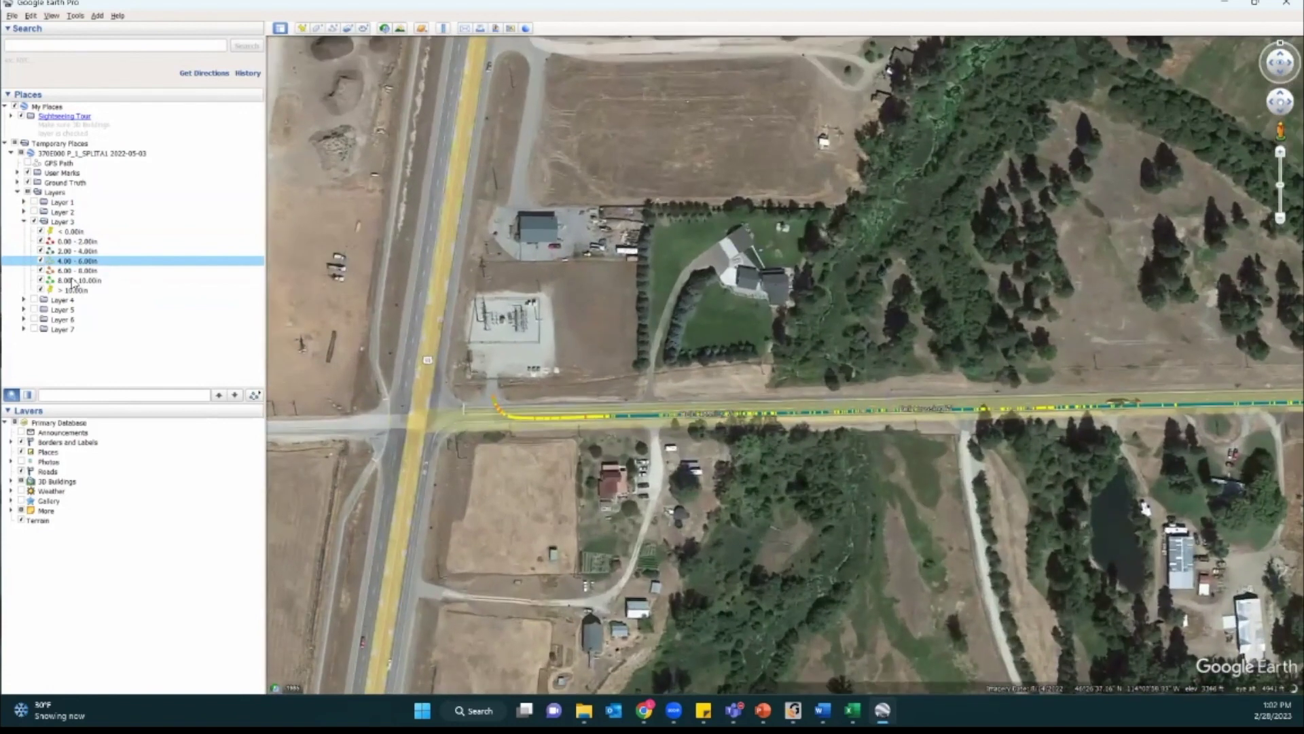
{"action": "left_click", "coordinate": [70, 271]}
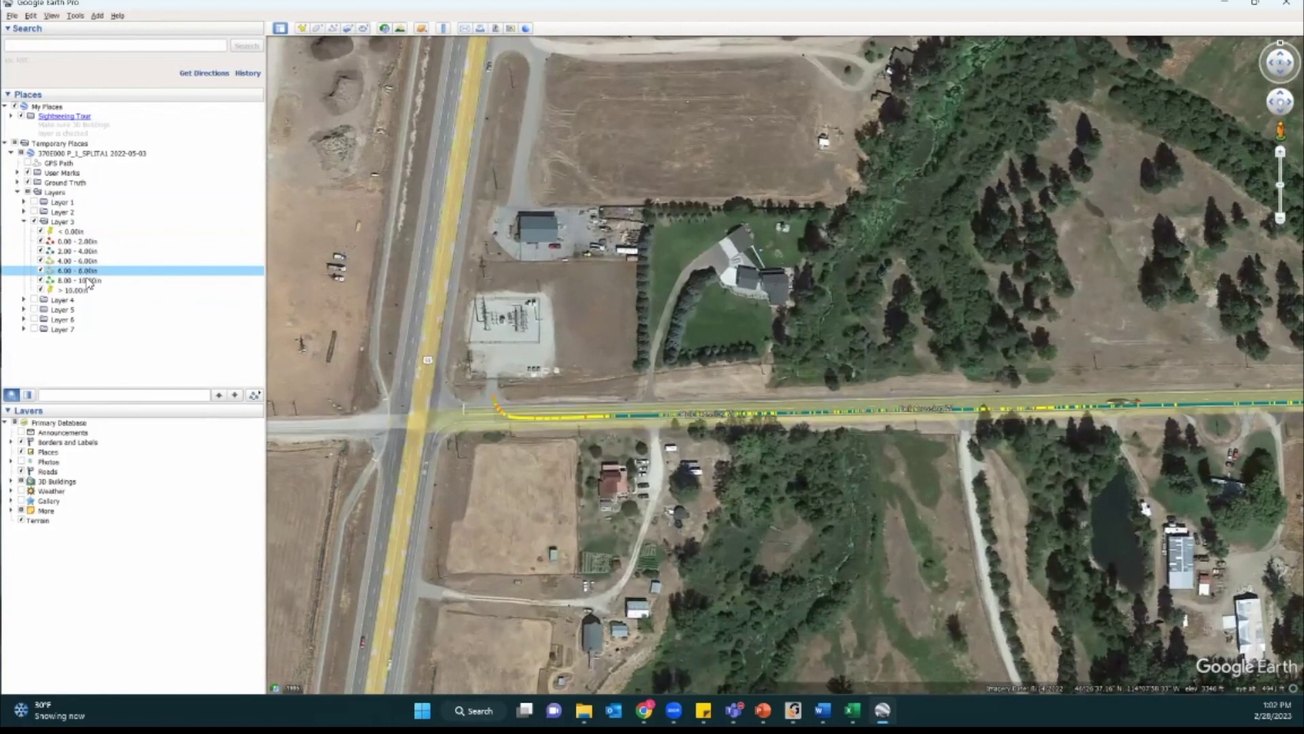
{"action": "left_click", "coordinate": [88, 280]}
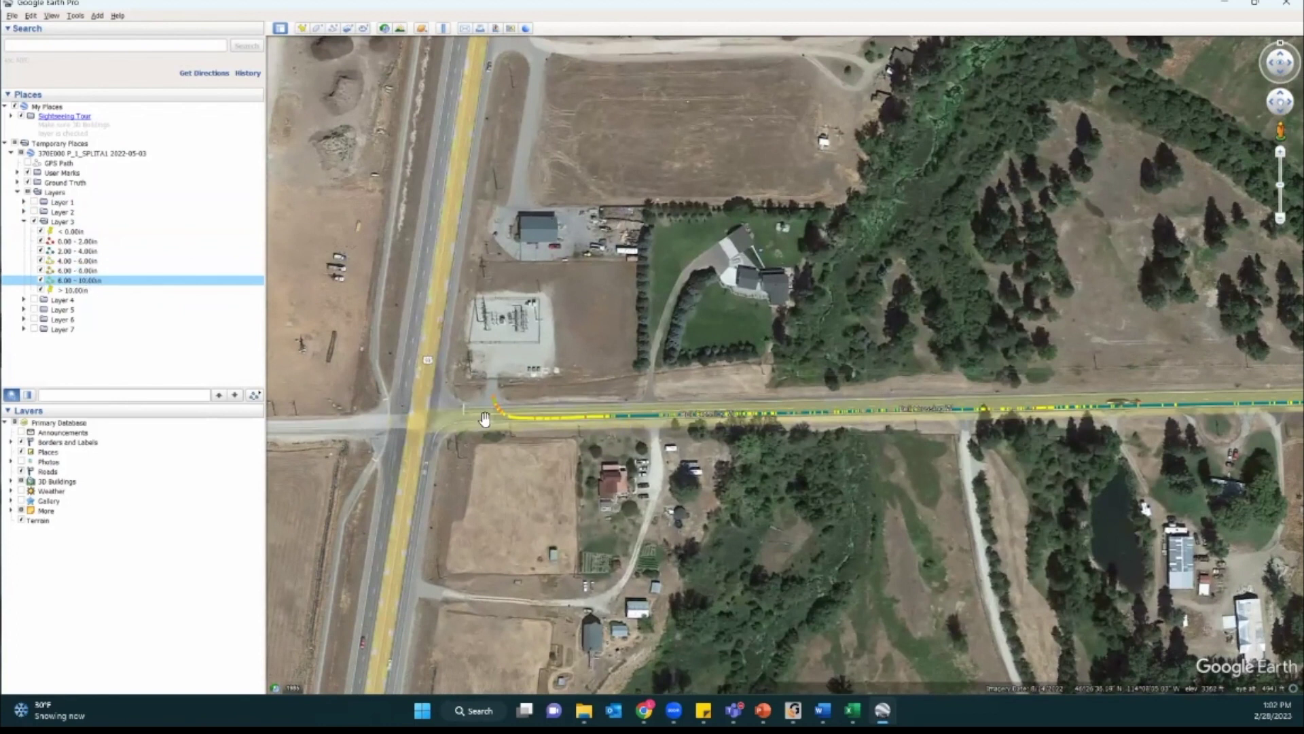
{"action": "scroll", "coordinate": [486, 421], "scroll_direction": "up", "scroll_amount": 2}
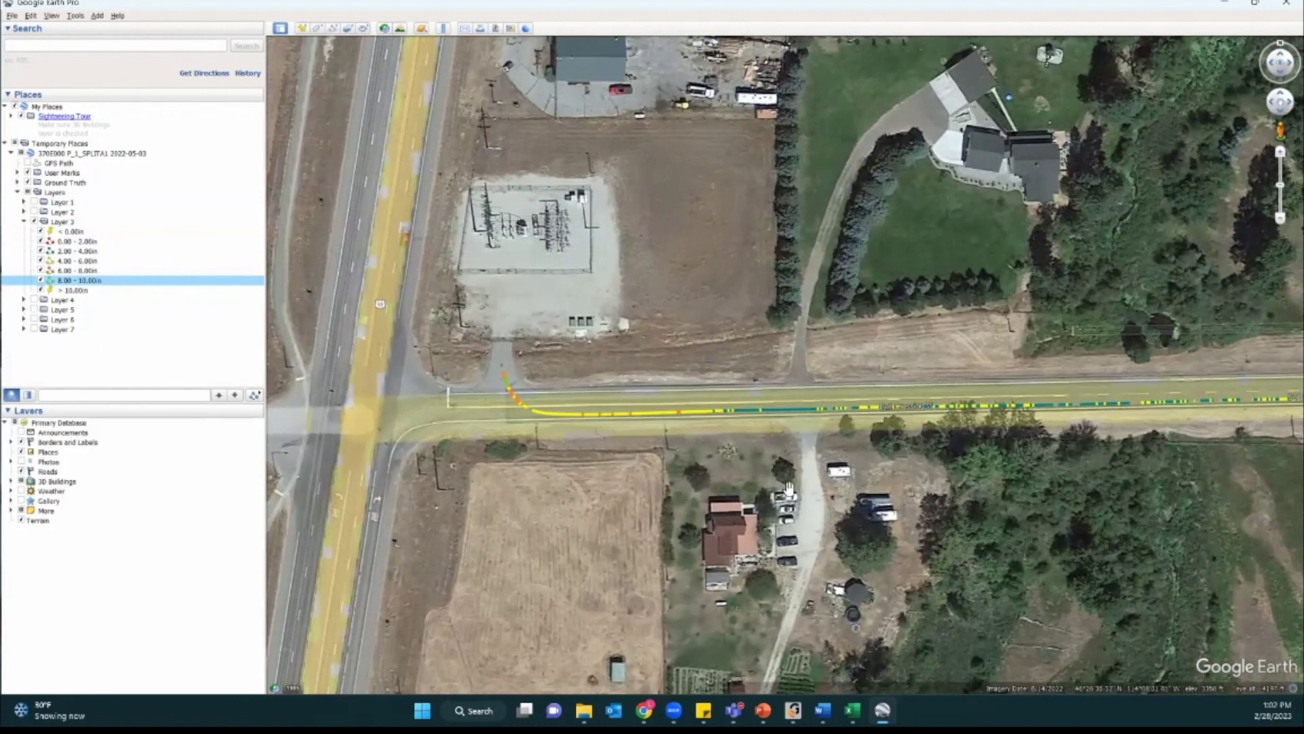
{"action": "scroll", "coordinate": [742, 489], "scroll_direction": "down", "scroll_amount": 5}
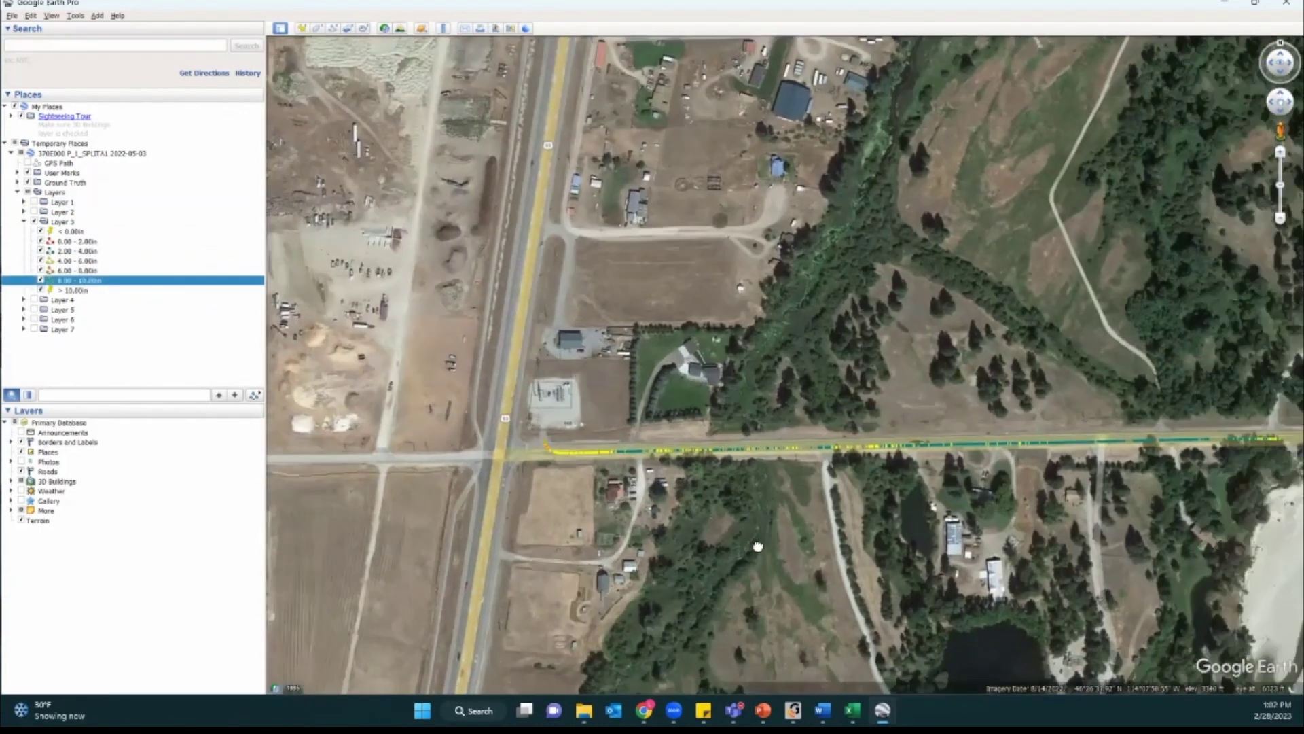
Pan and zoom east along the road past the bridge markers, the pond and the intersection.
{"action": "left_click_drag", "start_coordinate": [890, 544], "coordinate": [645, 537]}
{"action": "left_click_drag", "start_coordinate": [1128, 540], "coordinate": [923, 538]}
{"action": "left_click_drag", "start_coordinate": [1252, 593], "coordinate": [1096, 554]}
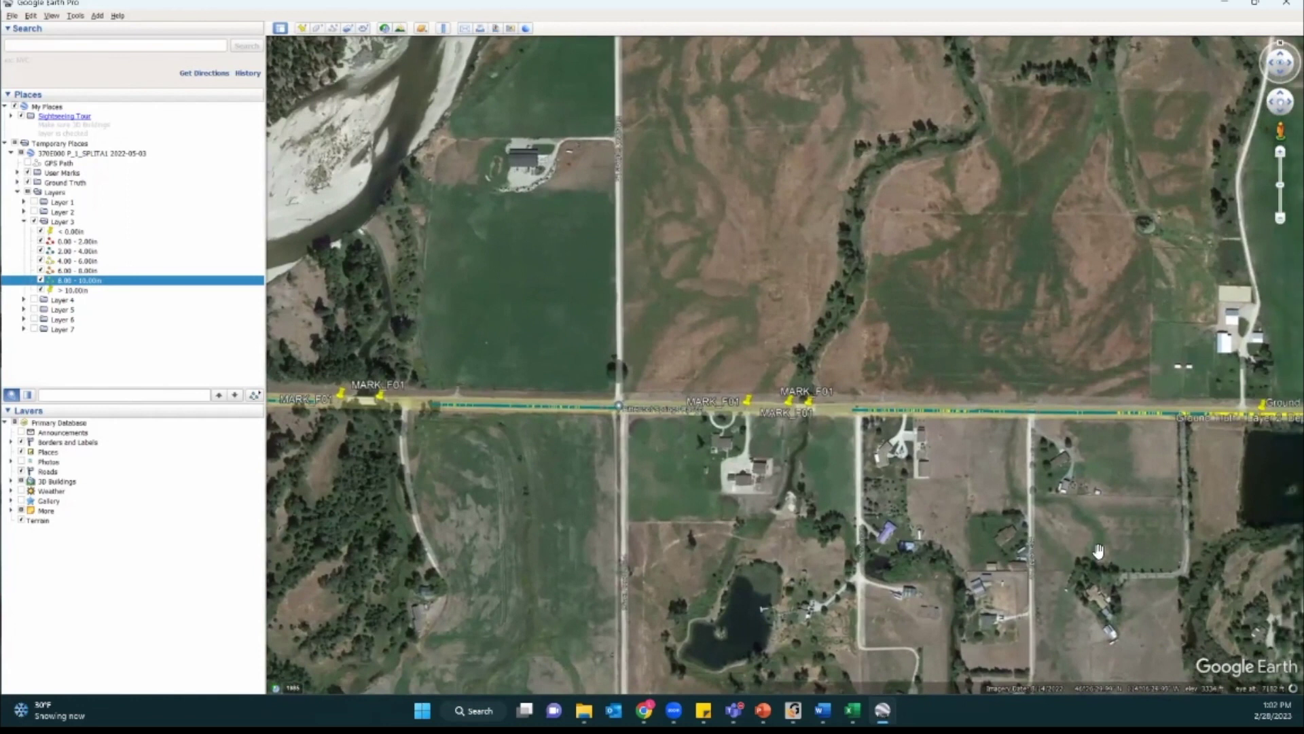
{"action": "scroll", "coordinate": [1099, 550], "scroll_direction": "down", "scroll_amount": 2}
{"action": "left_click_drag", "start_coordinate": [1271, 554], "coordinate": [769, 552]}
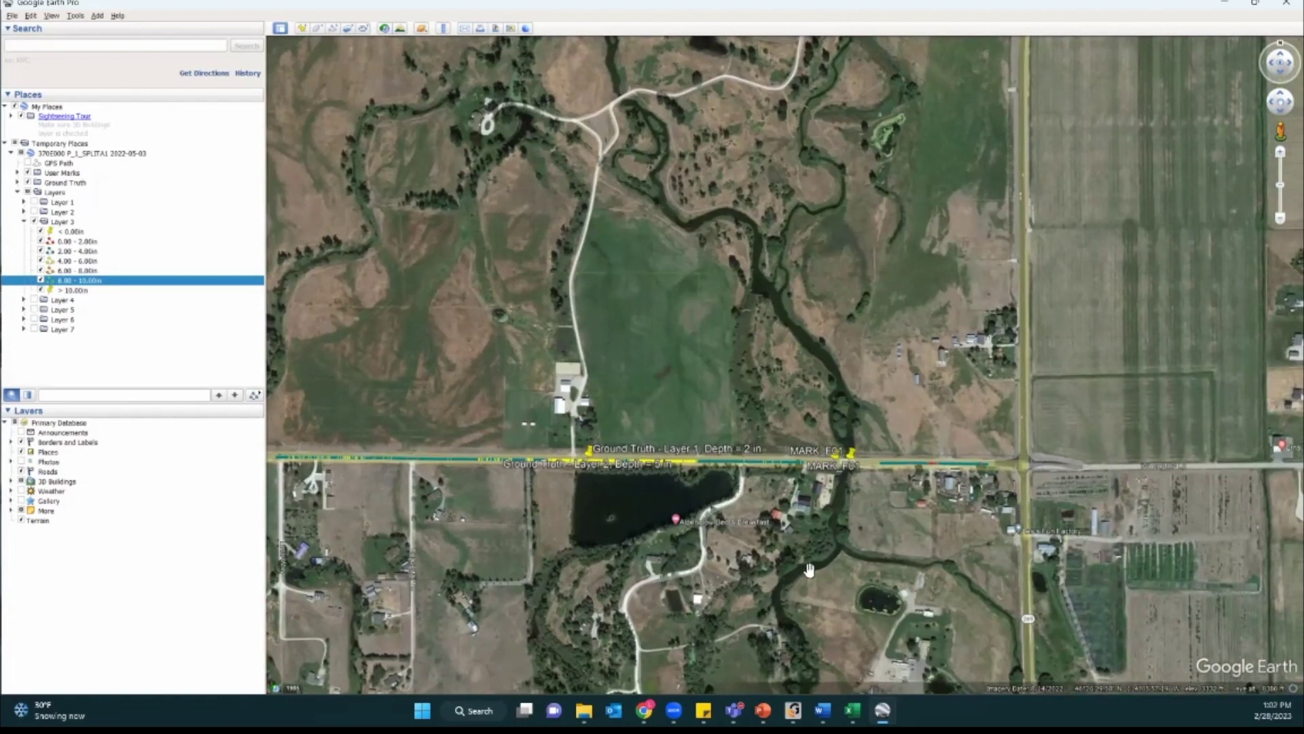
{"action": "left_click_drag", "start_coordinate": [1049, 570], "coordinate": [978, 557]}
{"action": "scroll", "coordinate": [871, 505], "scroll_direction": "up", "scroll_amount": 2}
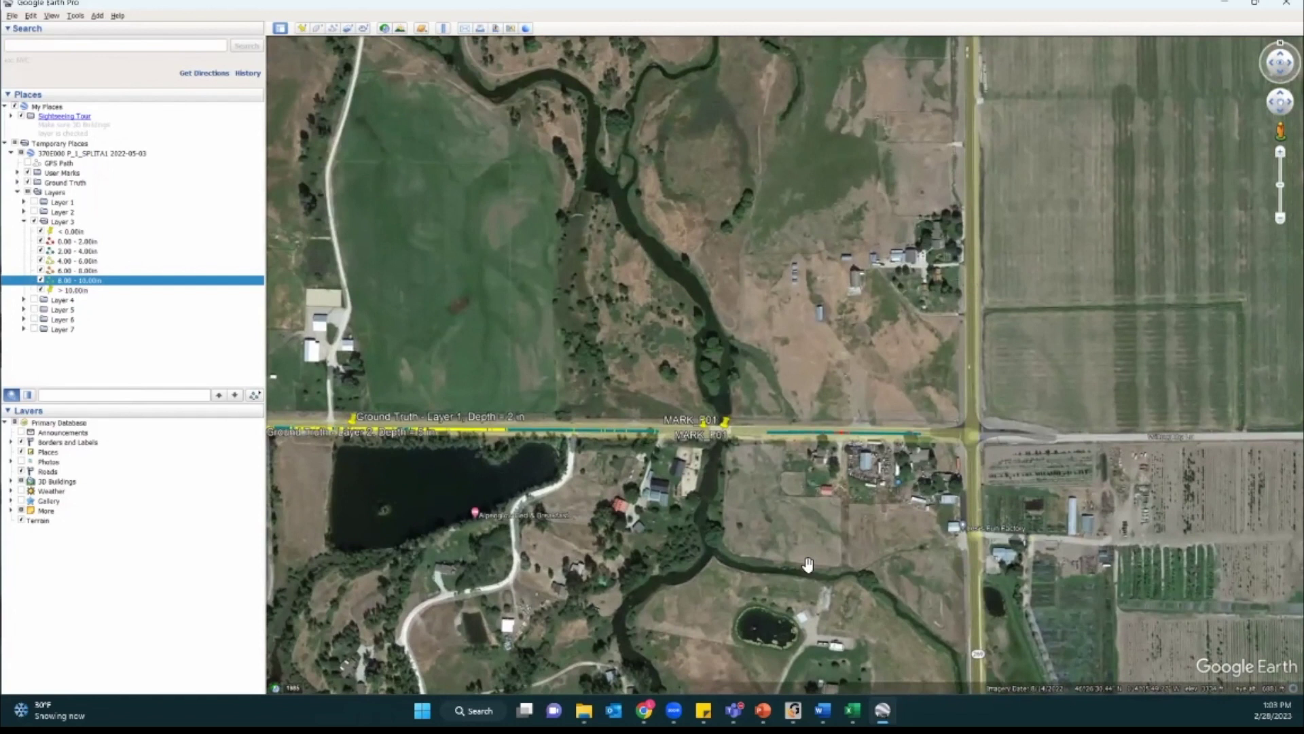
{"action": "scroll", "coordinate": [817, 555], "scroll_direction": "up", "scroll_amount": 1}
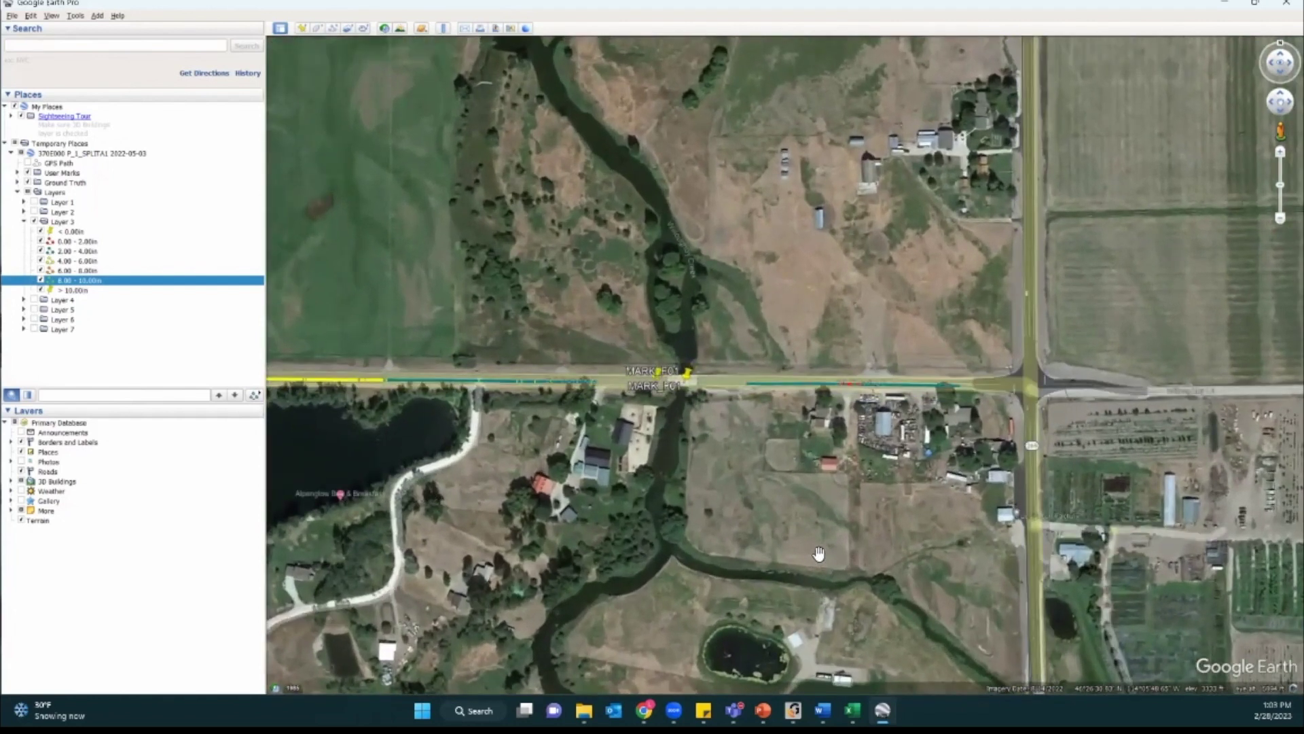
{"action": "scroll", "coordinate": [818, 553], "scroll_direction": "down", "scroll_amount": 3}
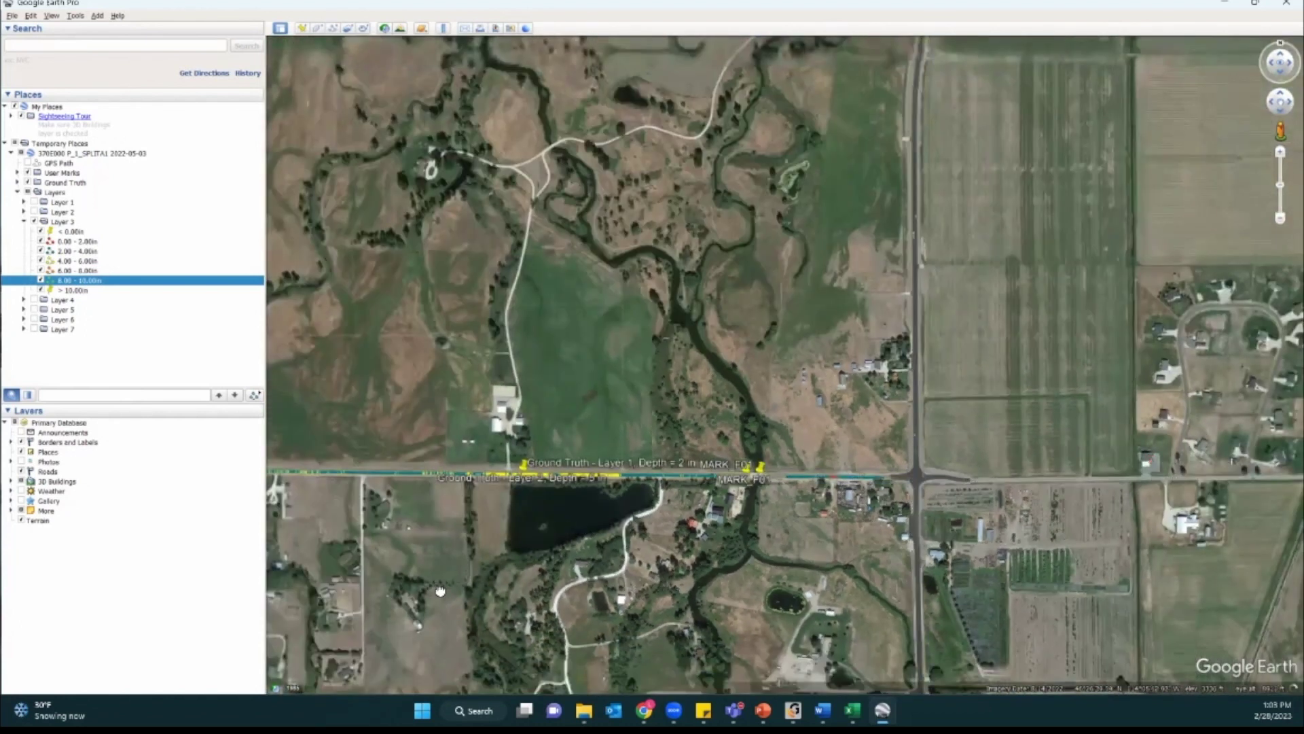
{"action": "left_click_drag", "start_coordinate": [460, 593], "coordinate": [804, 582]}
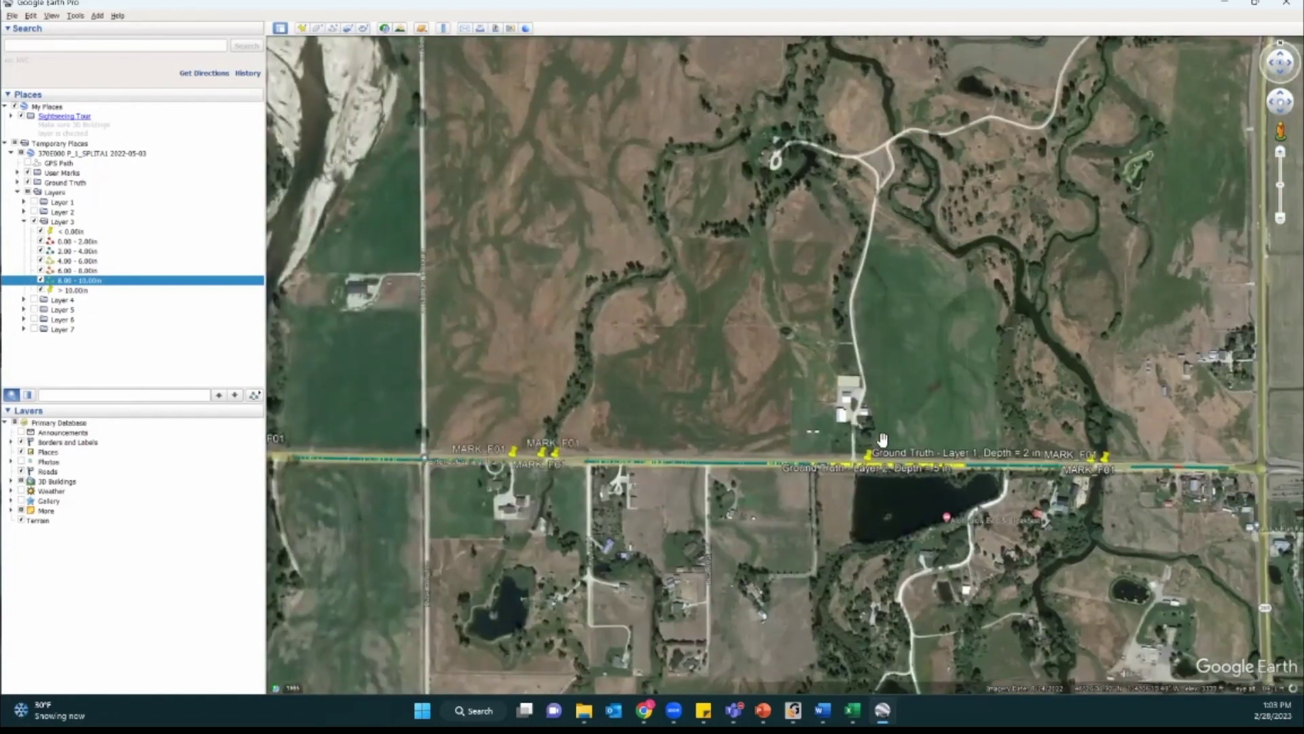
{"action": "scroll", "coordinate": [706, 506], "scroll_direction": "up", "scroll_amount": 1}
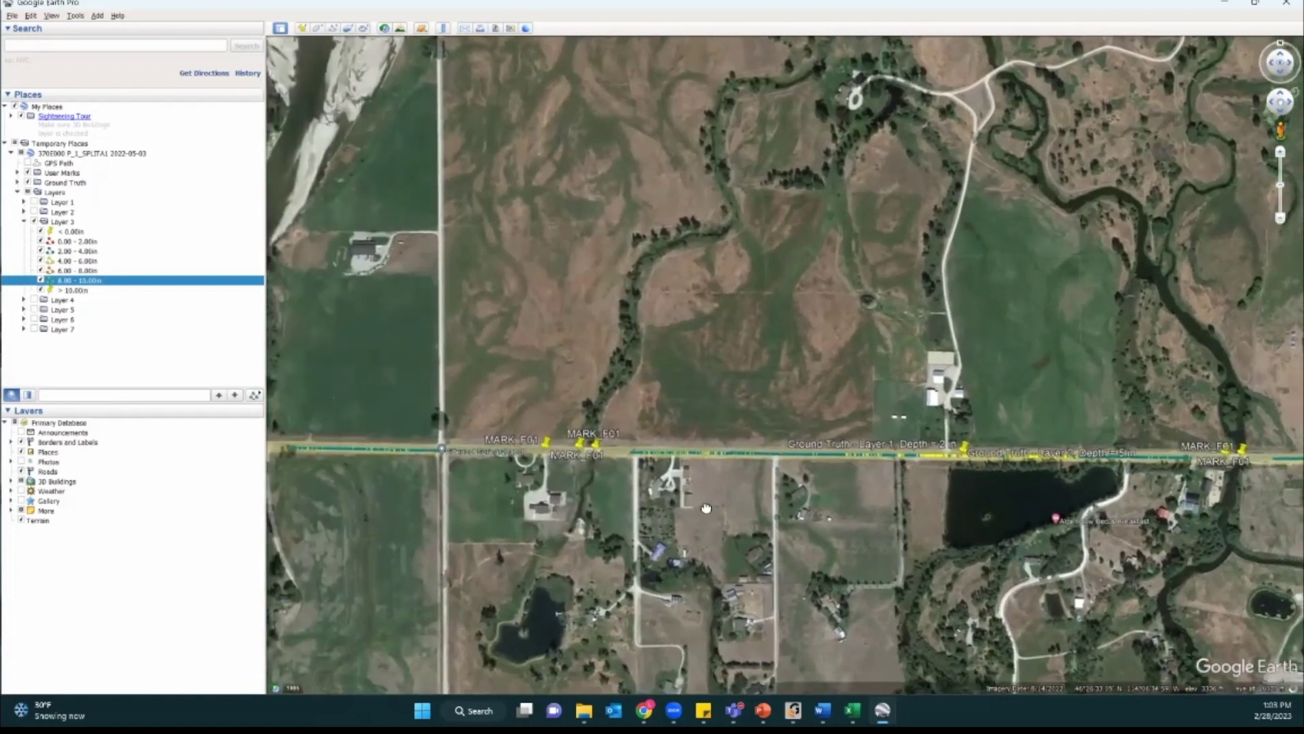
{"action": "scroll", "coordinate": [706, 506], "scroll_direction": "down", "scroll_amount": 2}
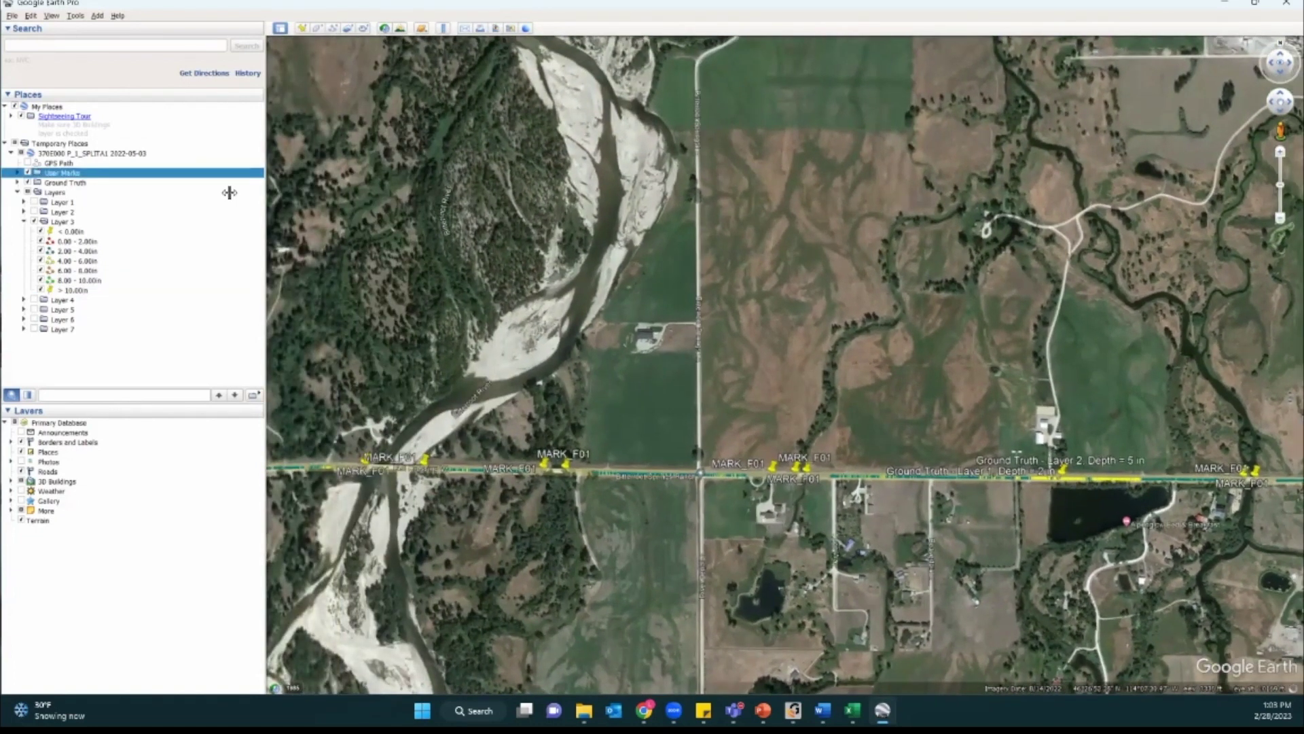
Peek at the Ground Truth entries, select Layer 1, and hide and collapse Layer 3.
{"action": "left_click", "coordinate": [19, 194]}
{"action": "left_click", "coordinate": [18, 183]}
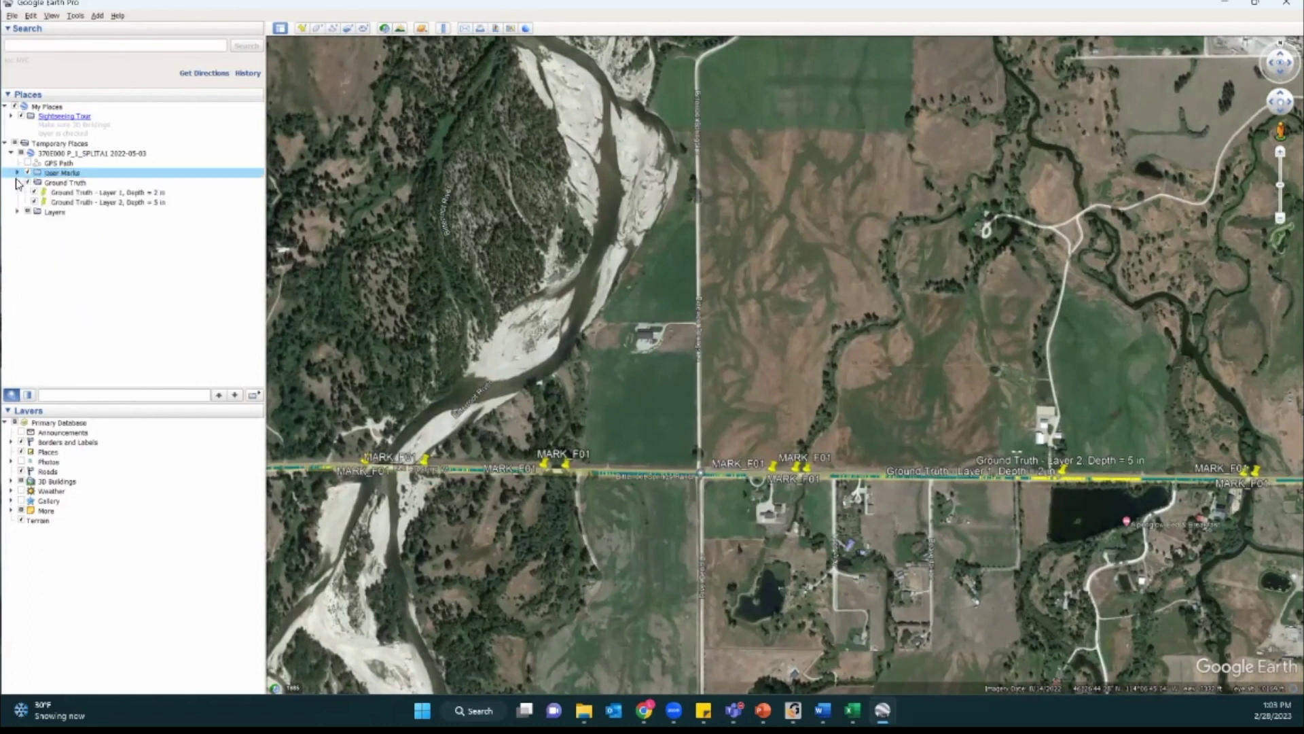
{"action": "left_click", "coordinate": [18, 182]}
{"action": "left_click", "coordinate": [18, 193]}
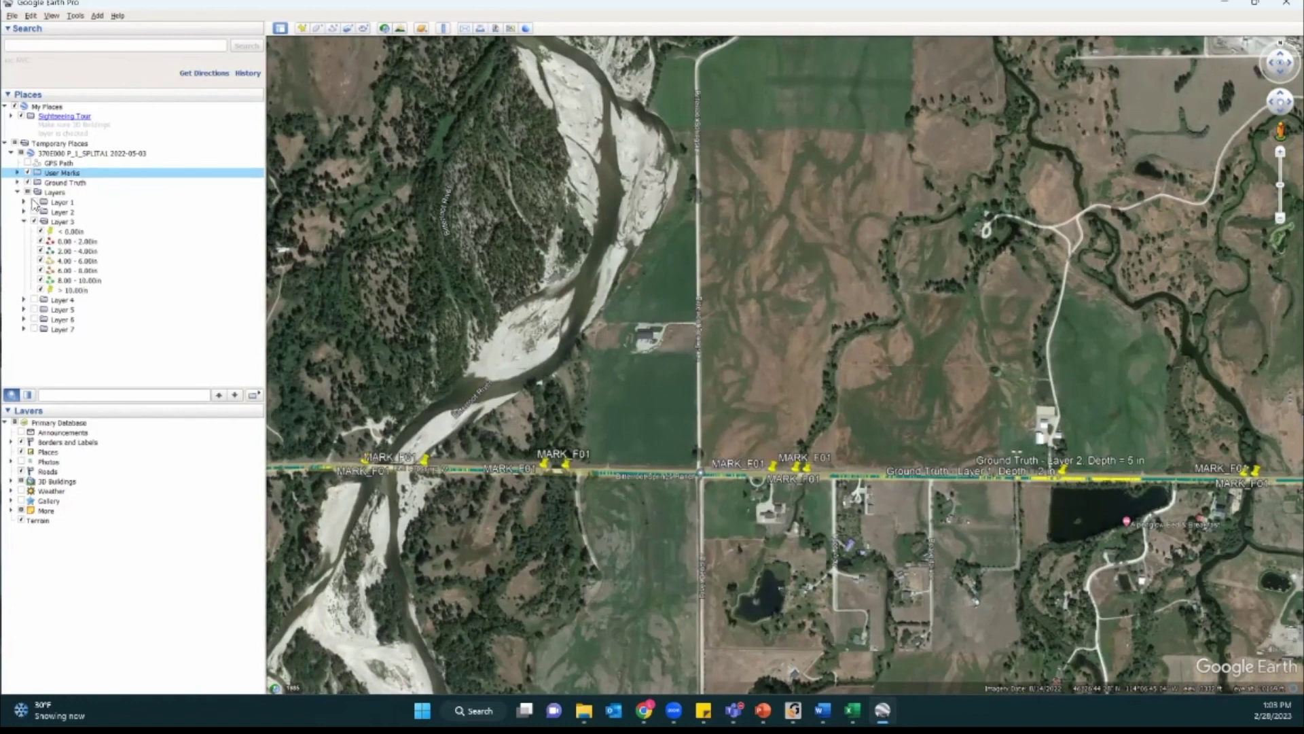
{"action": "left_click", "coordinate": [36, 203]}
{"action": "left_click", "coordinate": [34, 222]}
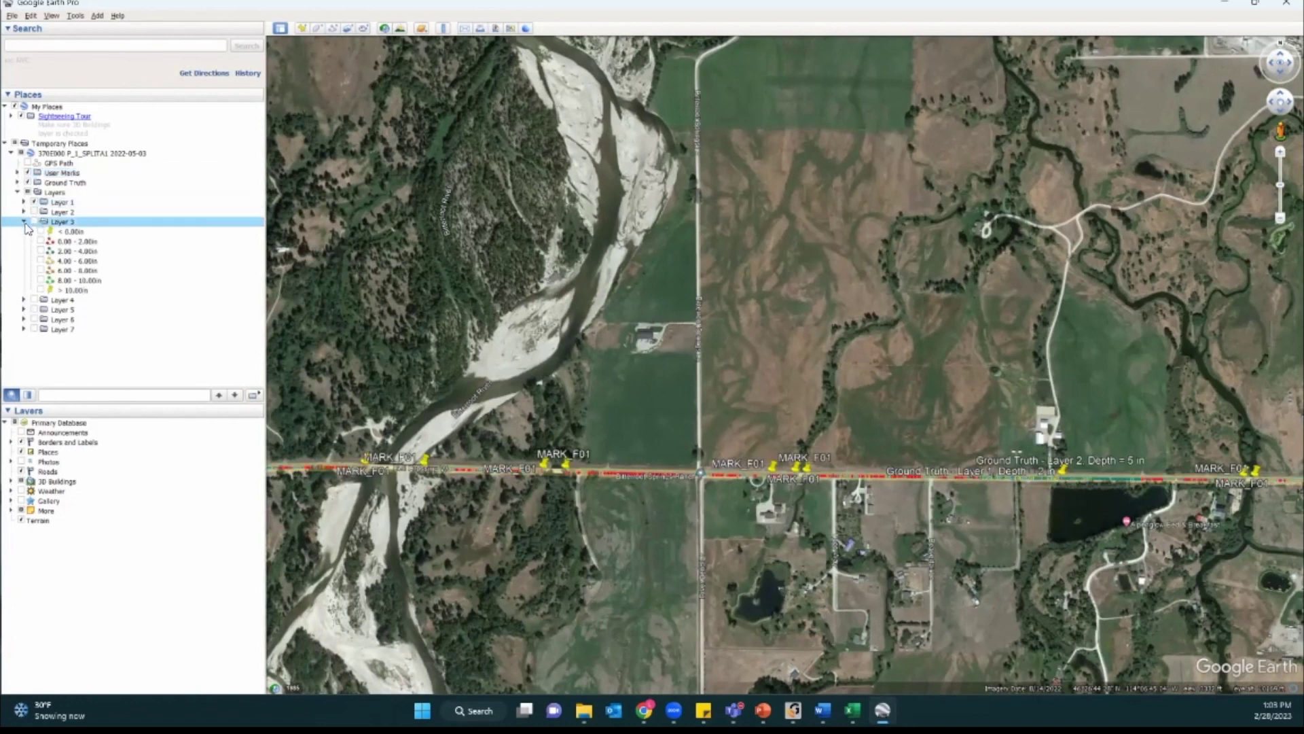
{"action": "left_click", "coordinate": [25, 222]}
Fly the map to Layer 1's depth track and zoom along the road.
{"action": "scroll", "coordinate": [921, 523], "scroll_direction": "down", "scroll_amount": 3}
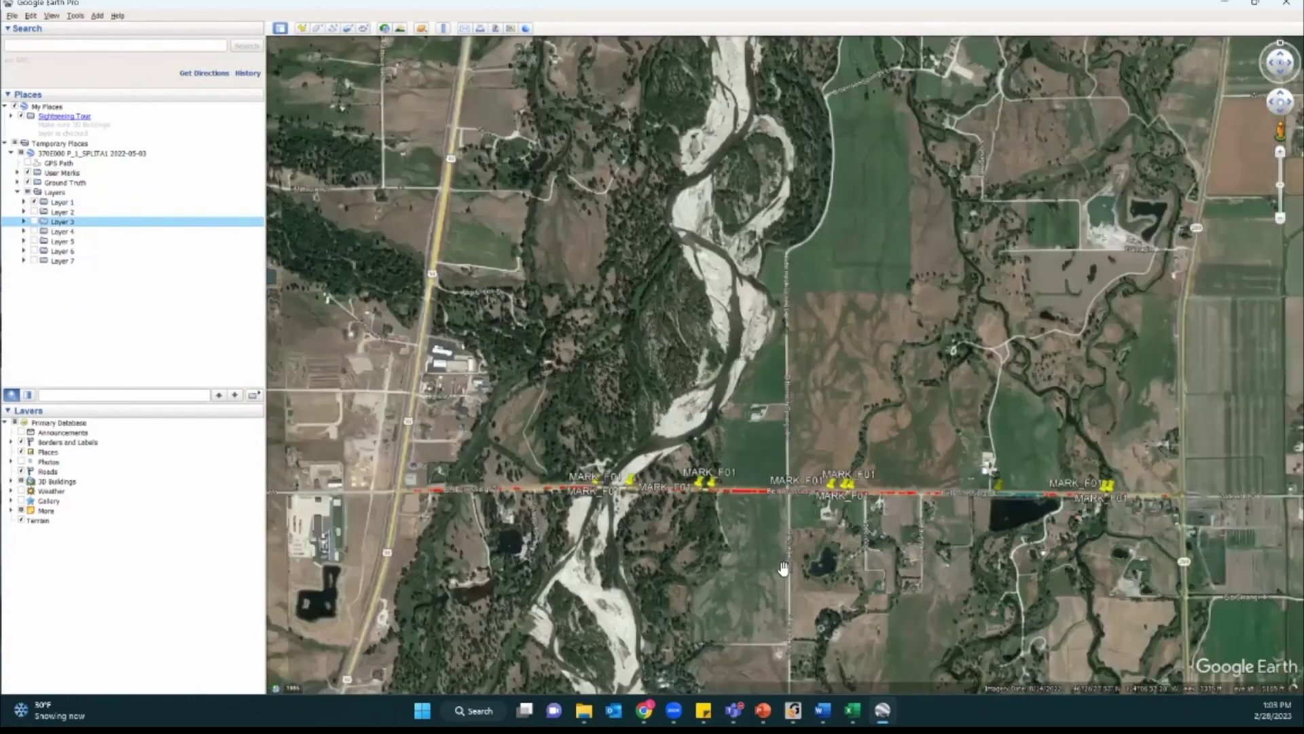
{"action": "scroll", "coordinate": [788, 564], "scroll_direction": "up", "scroll_amount": 3}
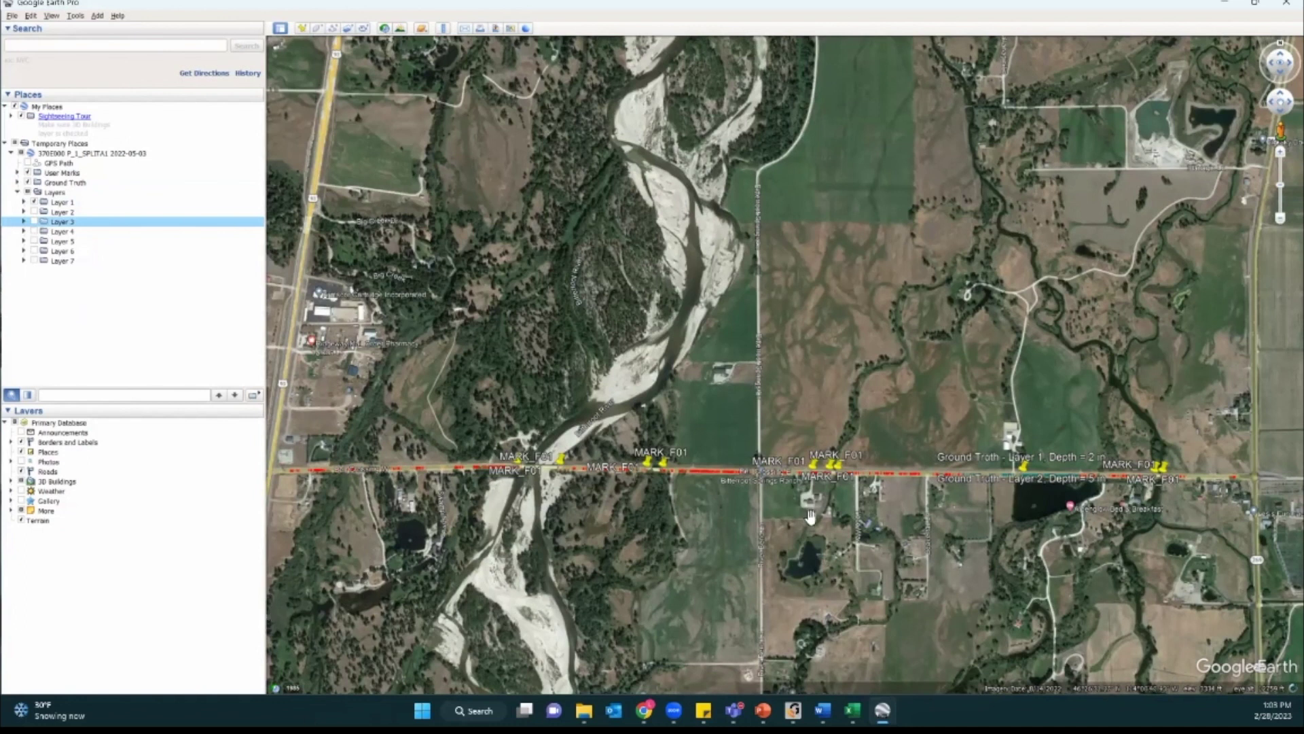
{"action": "scroll", "coordinate": [810, 516], "scroll_direction": "down", "scroll_amount": 1}
{"action": "scroll", "coordinate": [714, 551], "scroll_direction": "down", "scroll_amount": 1}
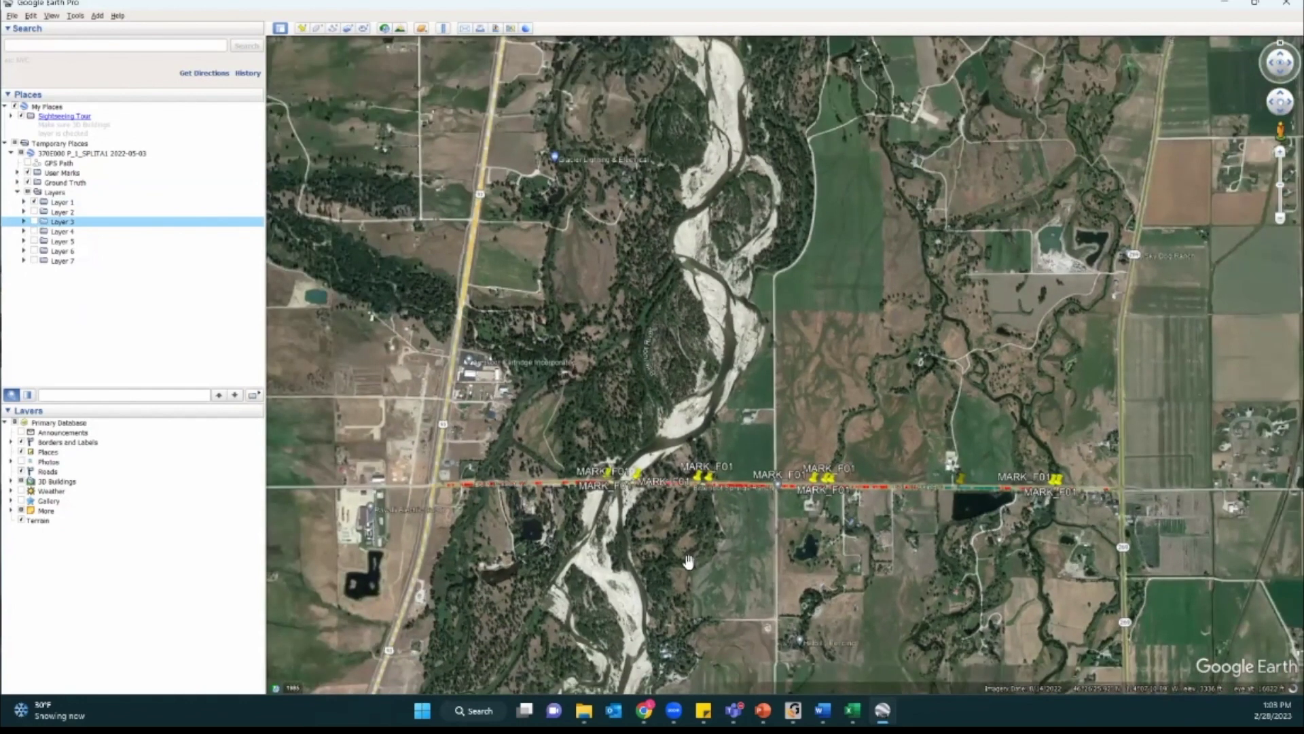
{"action": "key", "text": "Up"}
{"action": "key", "text": "Up"}
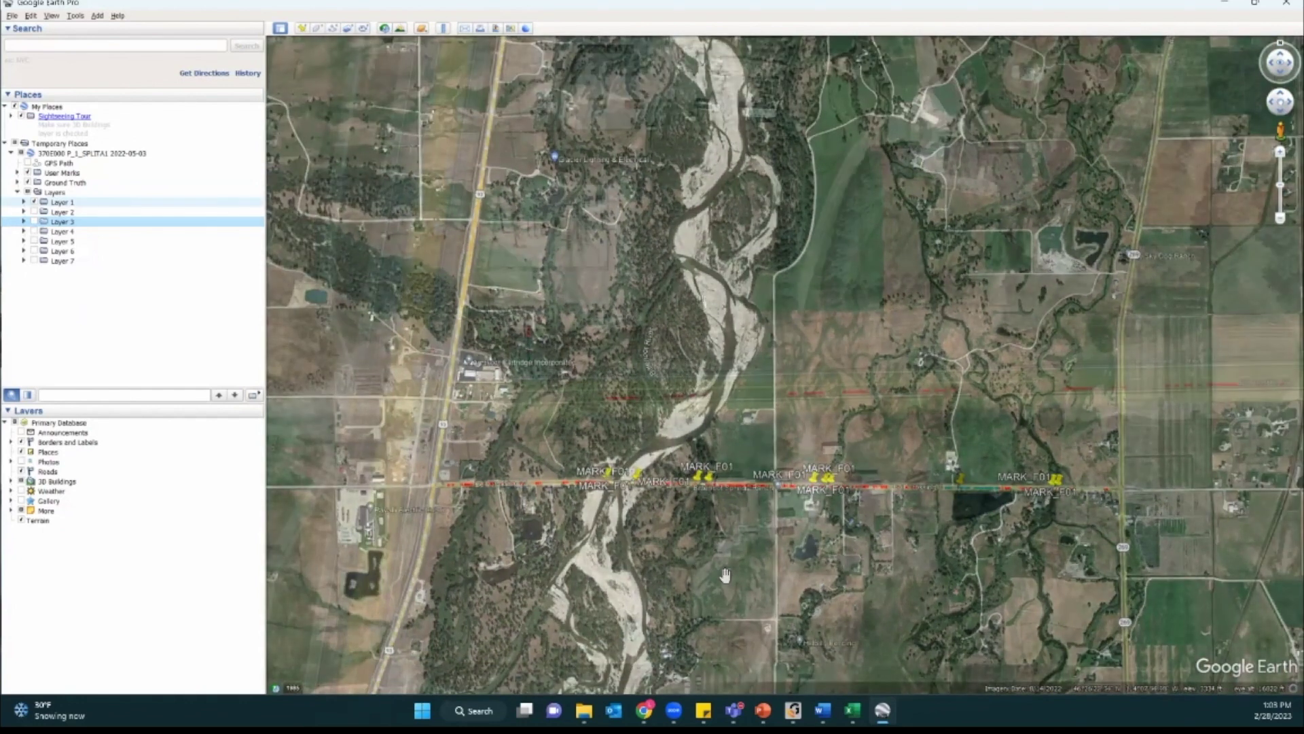
{"action": "scroll", "coordinate": [563, 503], "scroll_direction": "down", "scroll_amount": 2}
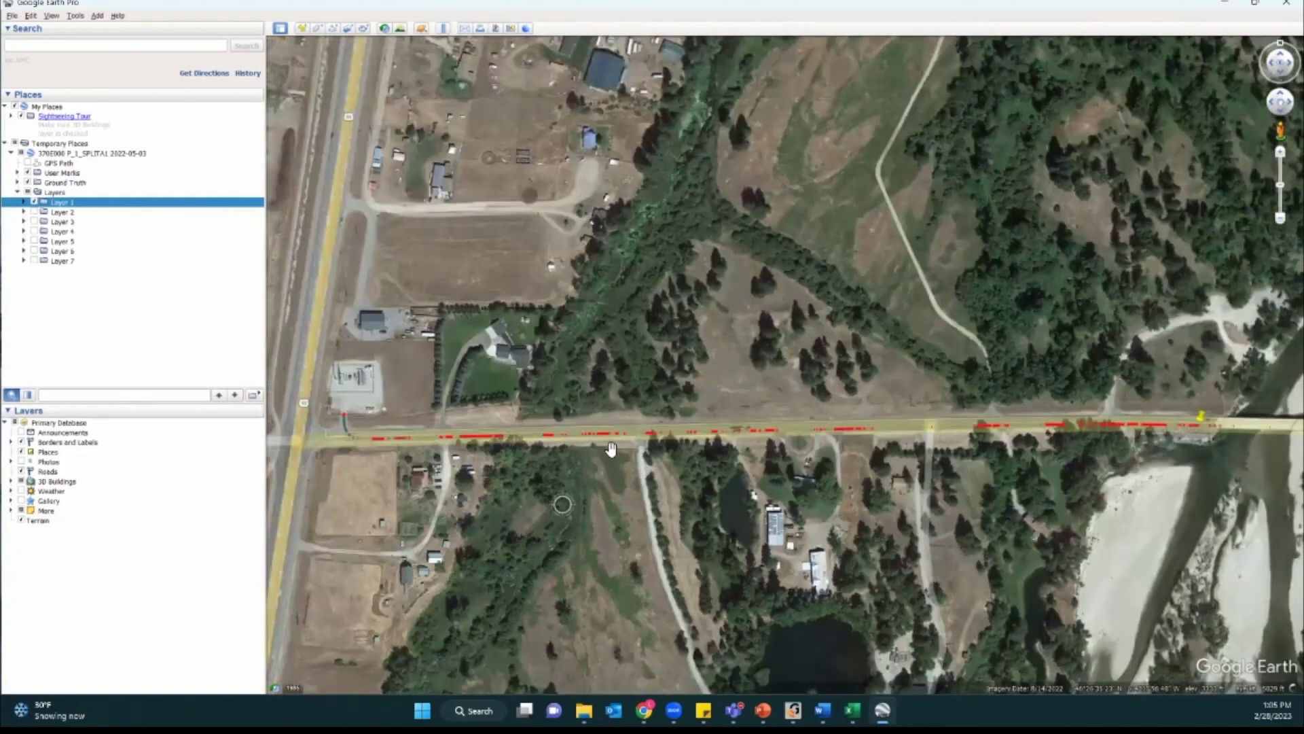
{"action": "scroll", "coordinate": [598, 449], "scroll_direction": "down", "scroll_amount": 1}
{"action": "scroll", "coordinate": [743, 460], "scroll_direction": "down", "scroll_amount": 1}
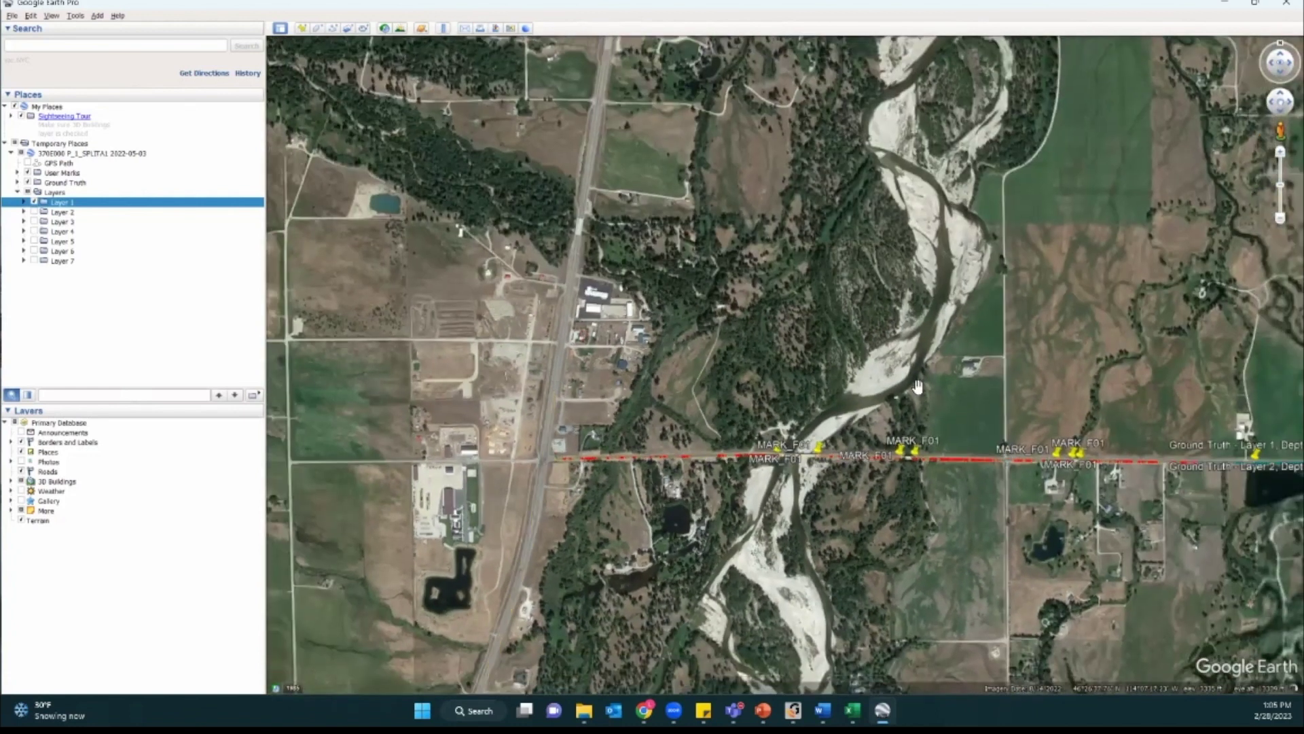
Close Google Earth Pro, discarding the temporary places, and bring the RADAN radargram back to the front.
{"action": "left_click", "coordinate": [1284, 4]}
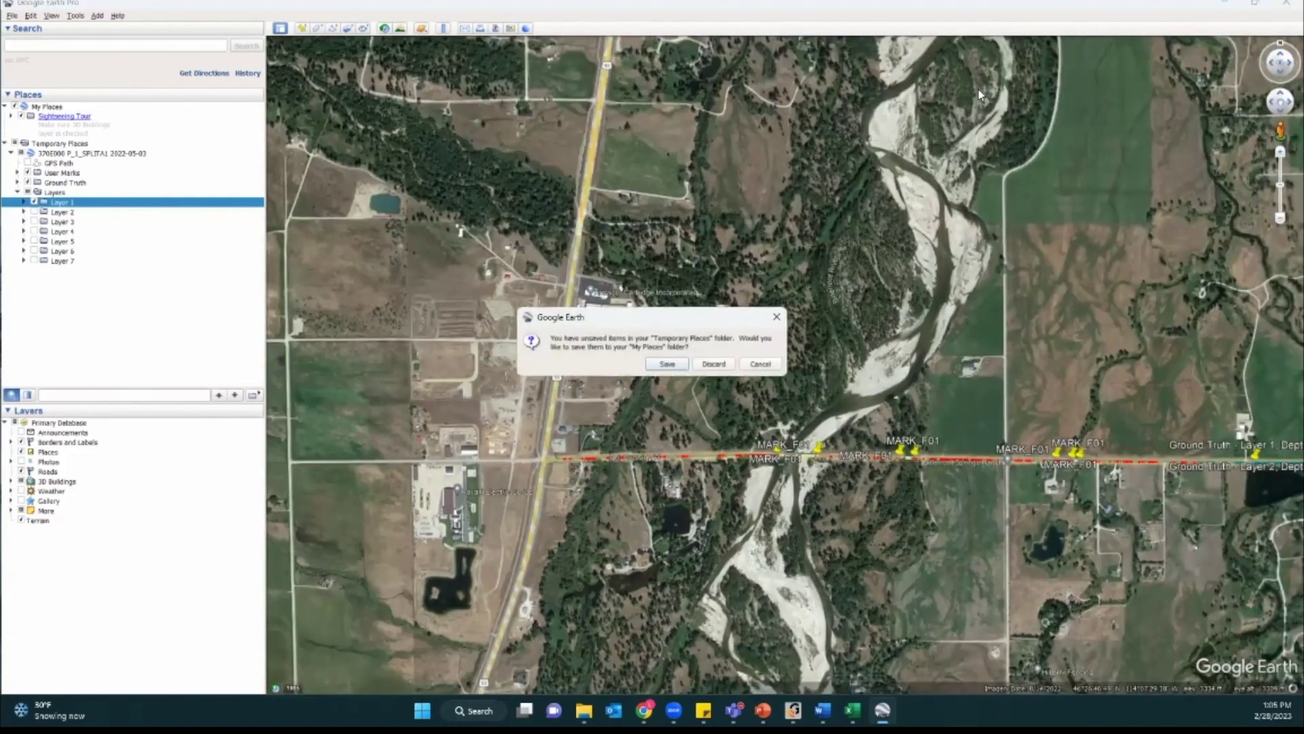
{"action": "left_click", "coordinate": [712, 364]}
{"action": "left_click", "coordinate": [702, 167]}
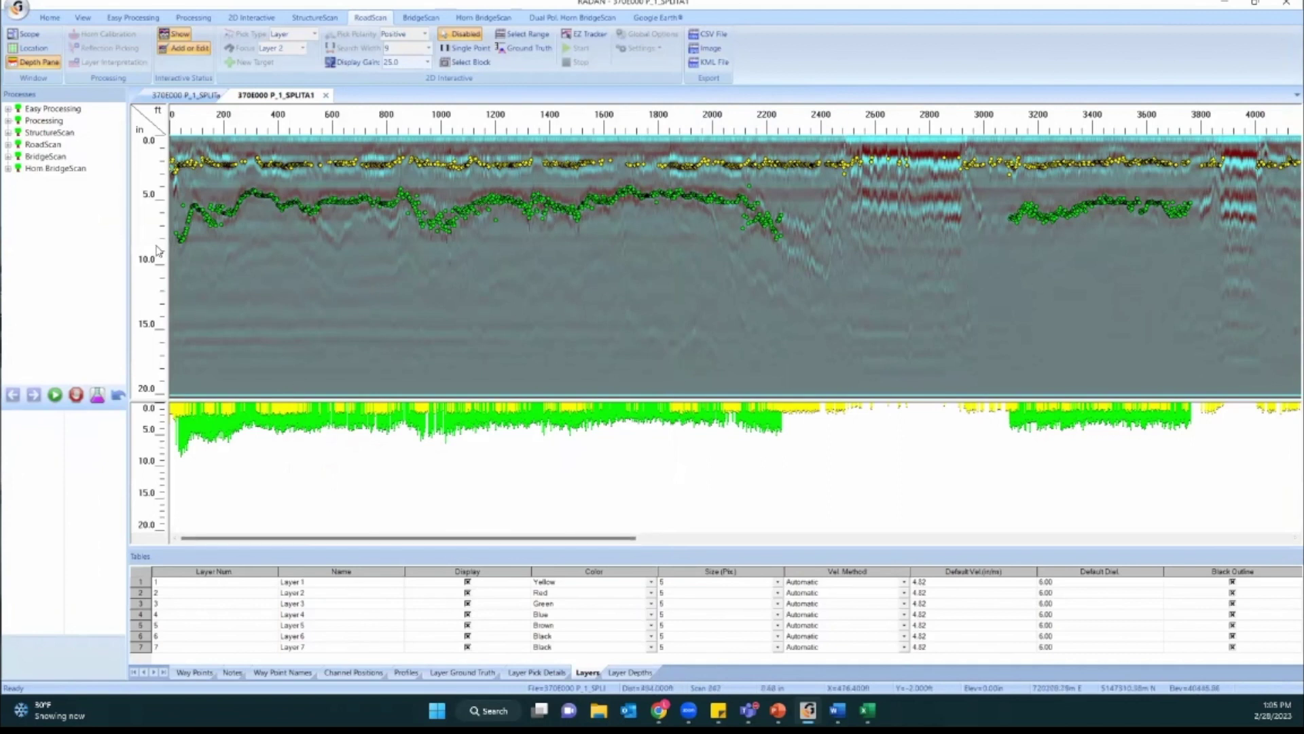
Start a custom image export as JPEG, limited to the LineScan radargram window.
{"action": "left_click", "coordinate": [17, 9]}
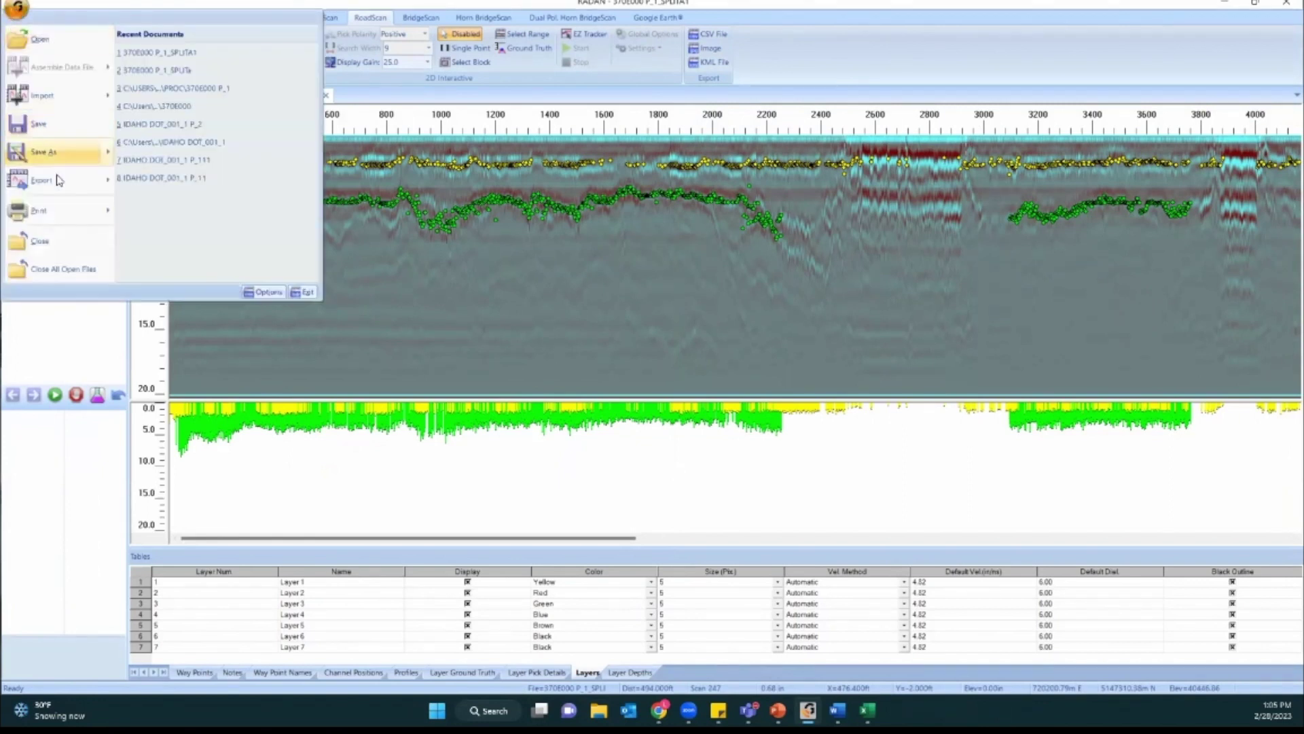
{"action": "mouse_move", "coordinate": [66, 186]}
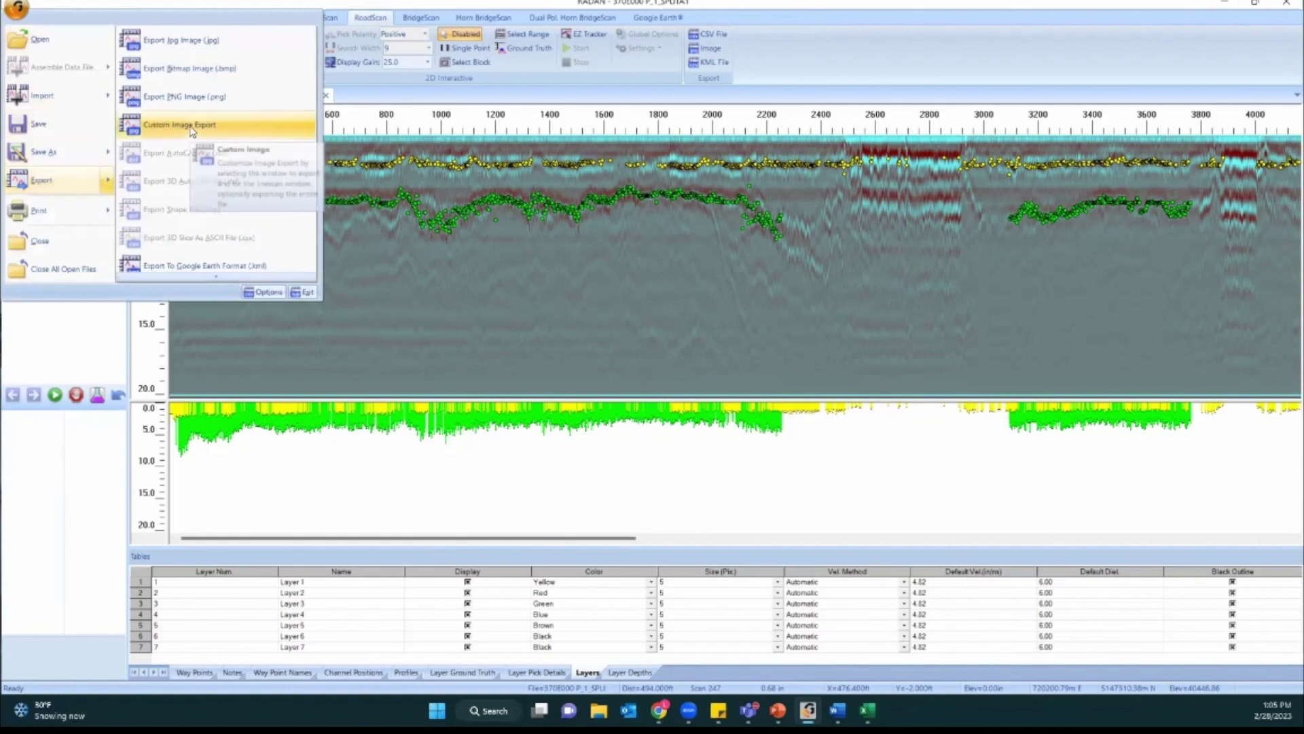
{"action": "left_click", "coordinate": [253, 131]}
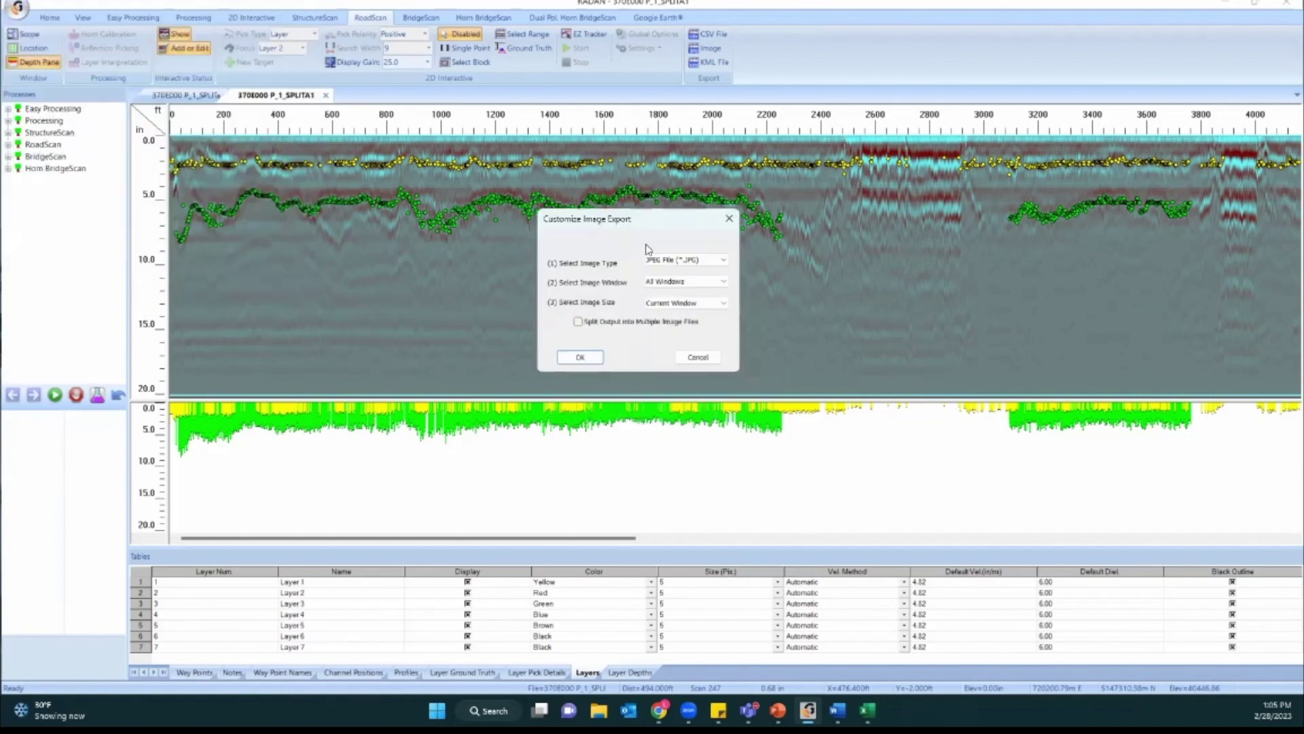
{"action": "left_click", "coordinate": [685, 260]}
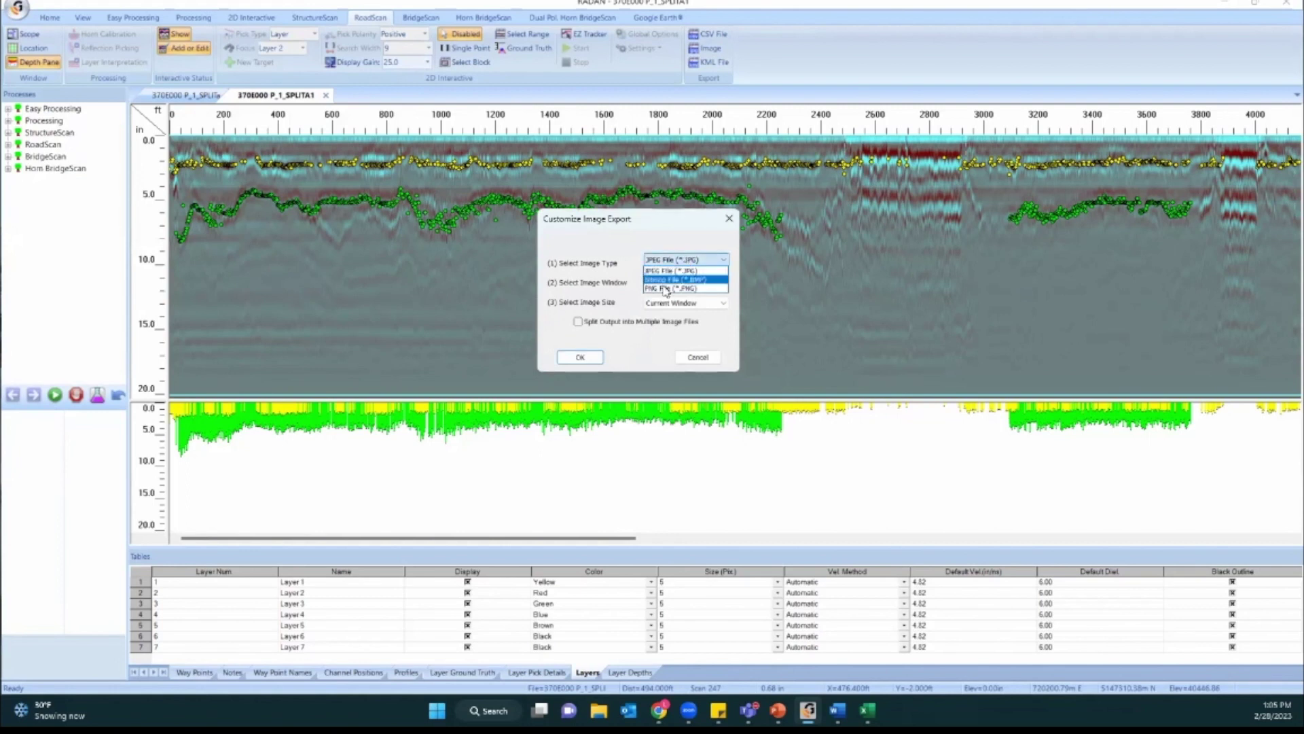
{"action": "left_click", "coordinate": [672, 271]}
{"action": "left_click", "coordinate": [685, 282]}
{"action": "left_click", "coordinate": [669, 292]}
{"action": "left_click", "coordinate": [666, 284]}
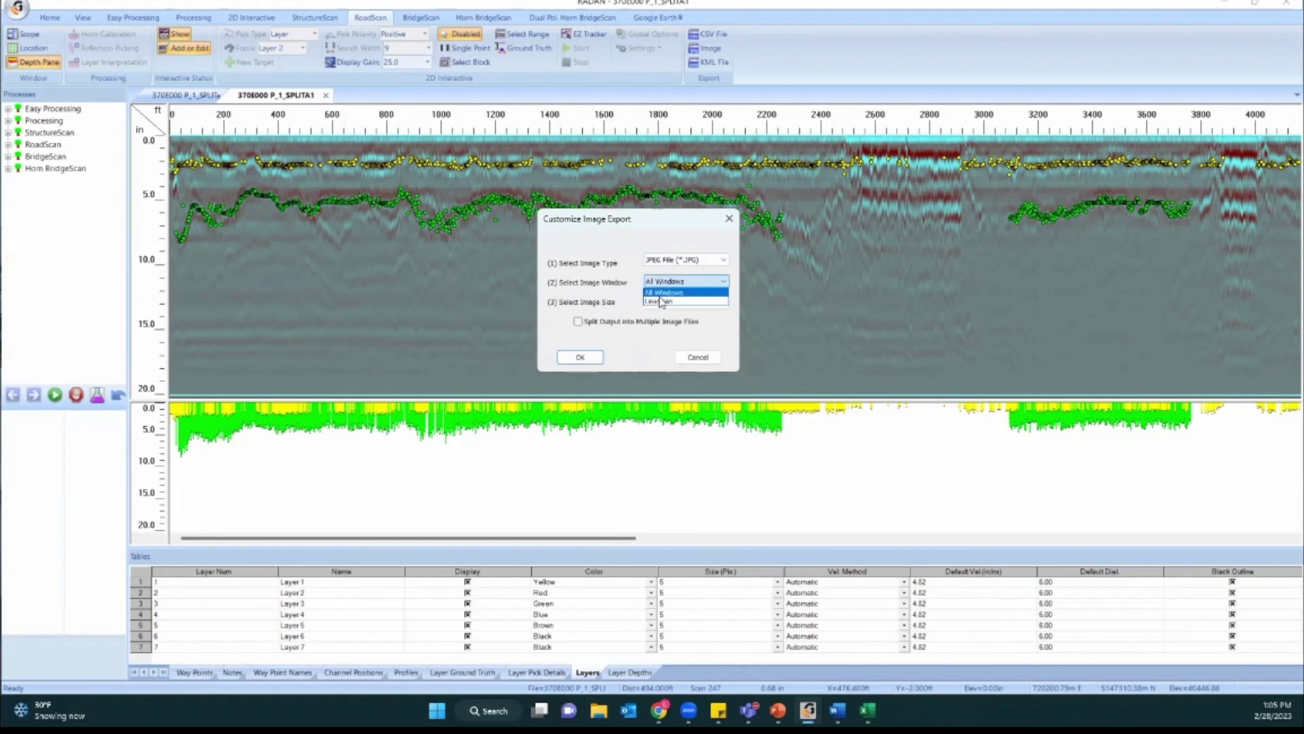
{"action": "left_click", "coordinate": [659, 301]}
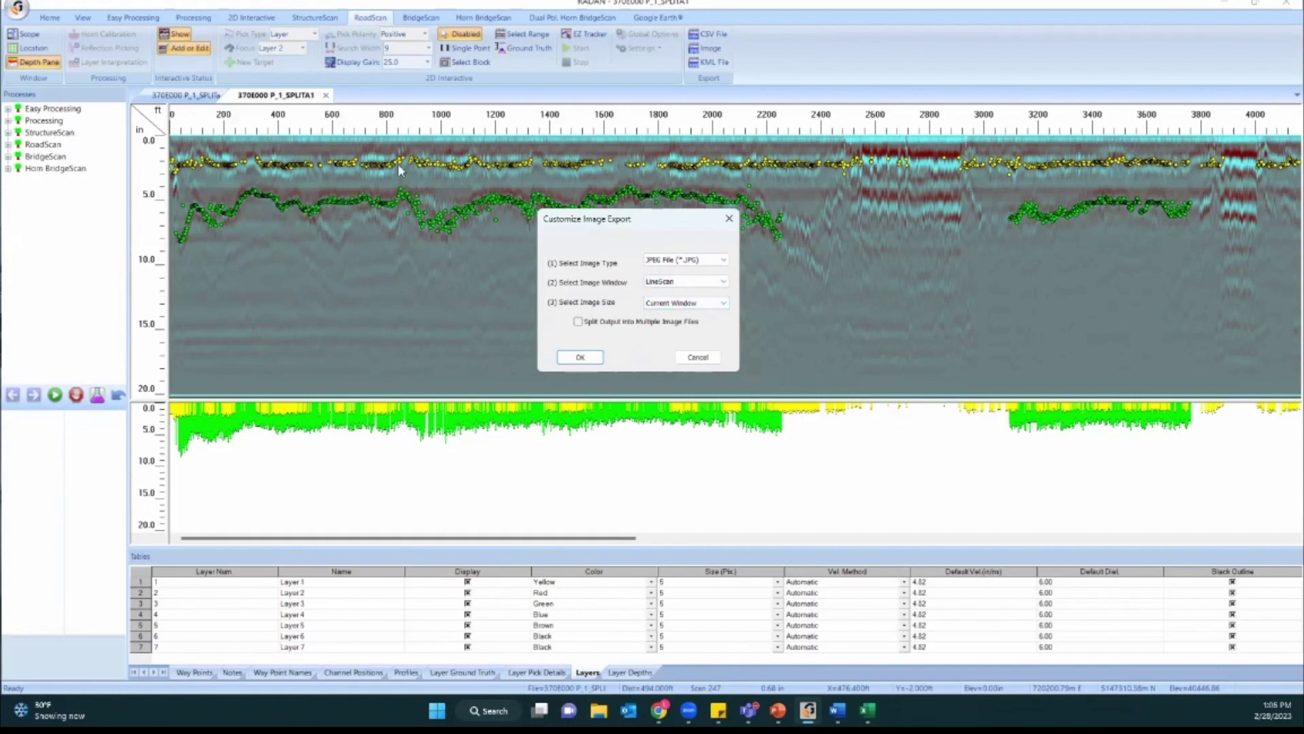
Export the entire file and save it as '370E000 P_1_SPLITA1 full file'.
{"action": "left_click", "coordinate": [659, 304]}
{"action": "left_click", "coordinate": [659, 324]}
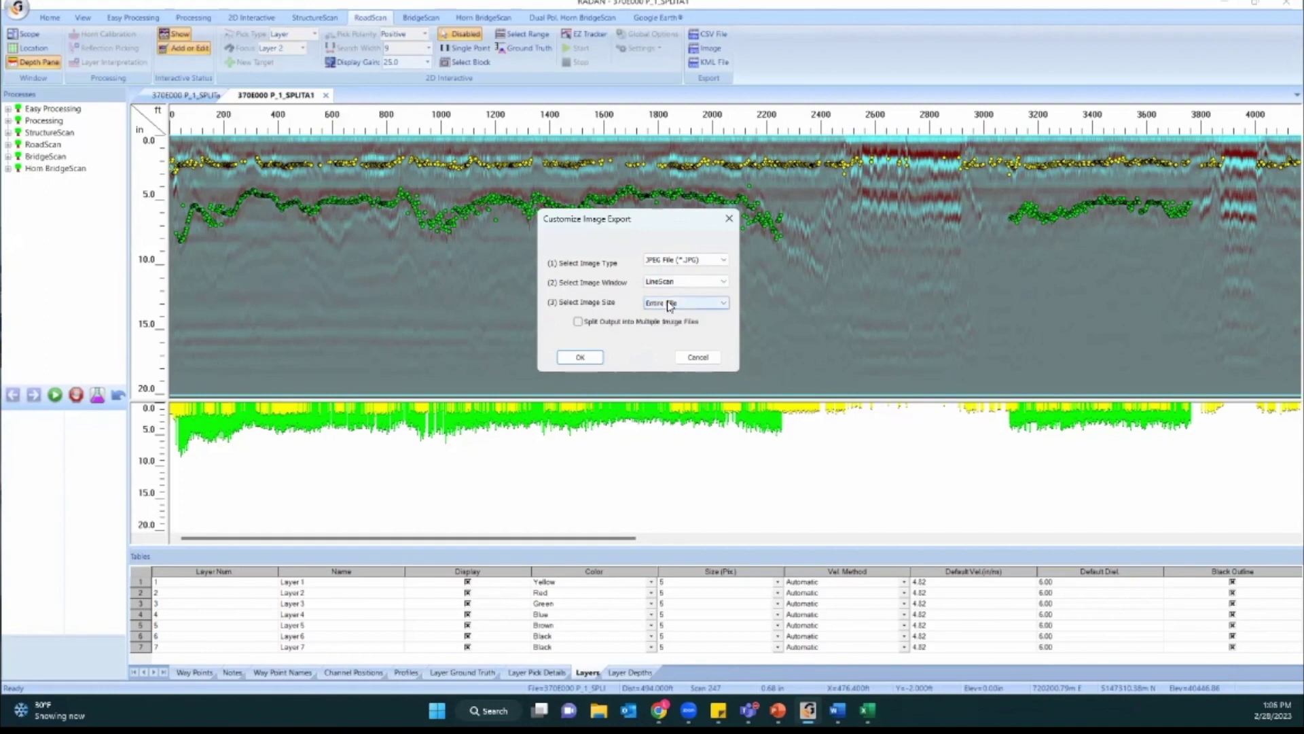
{"action": "left_click", "coordinate": [581, 358]}
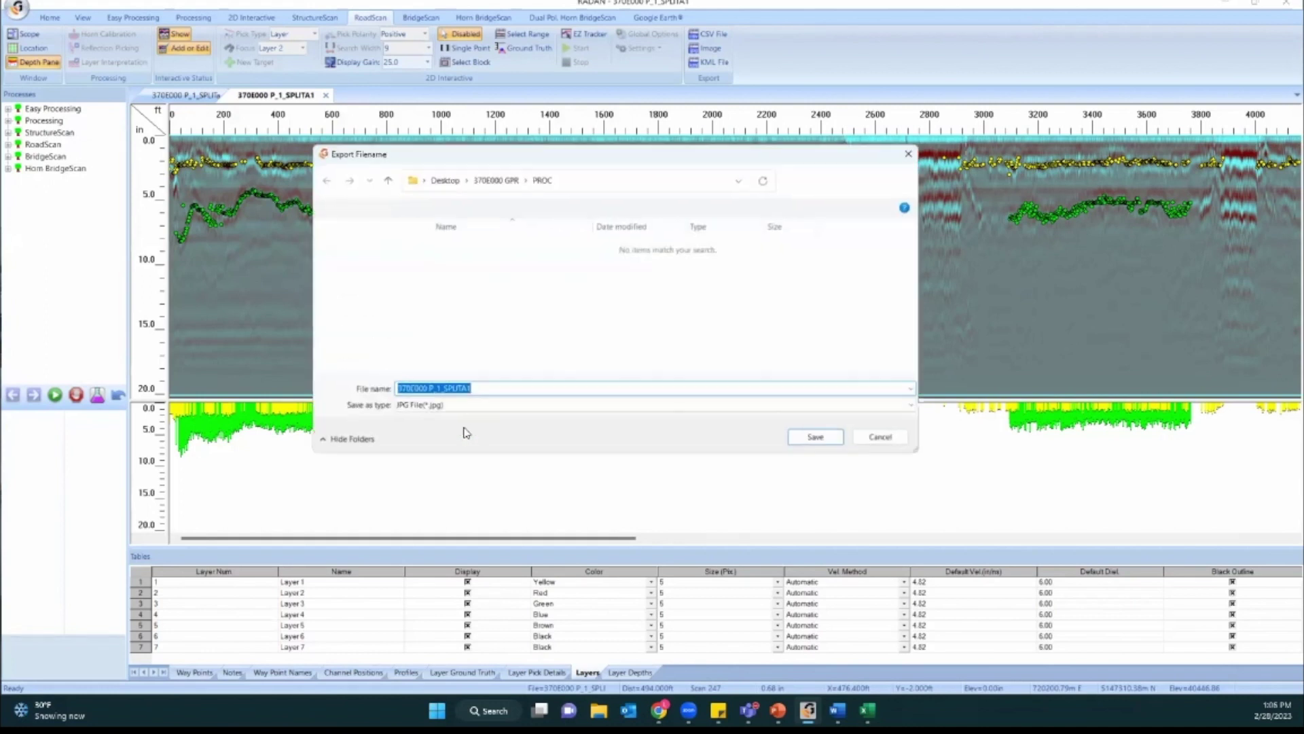
{"action": "left_click", "coordinate": [497, 392]}
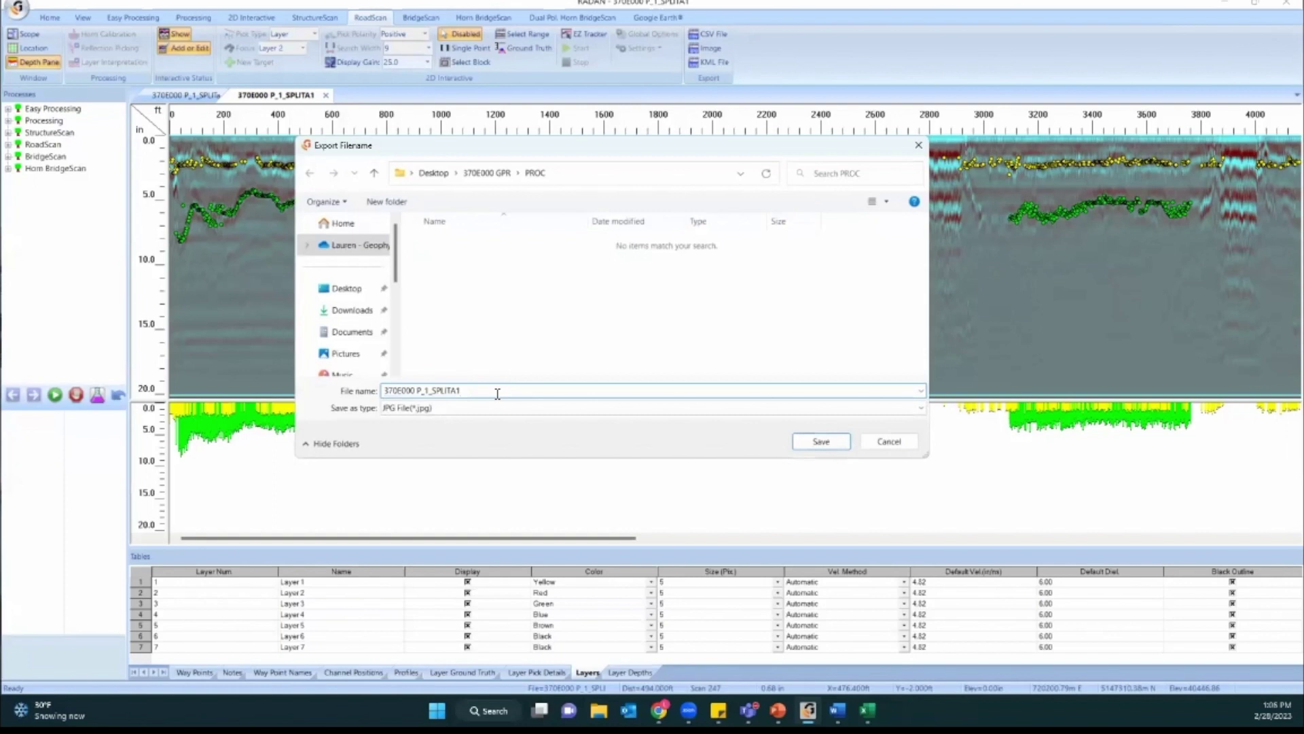
{"action": "type", "text": "full file"}
{"action": "key", "text": "Return"}
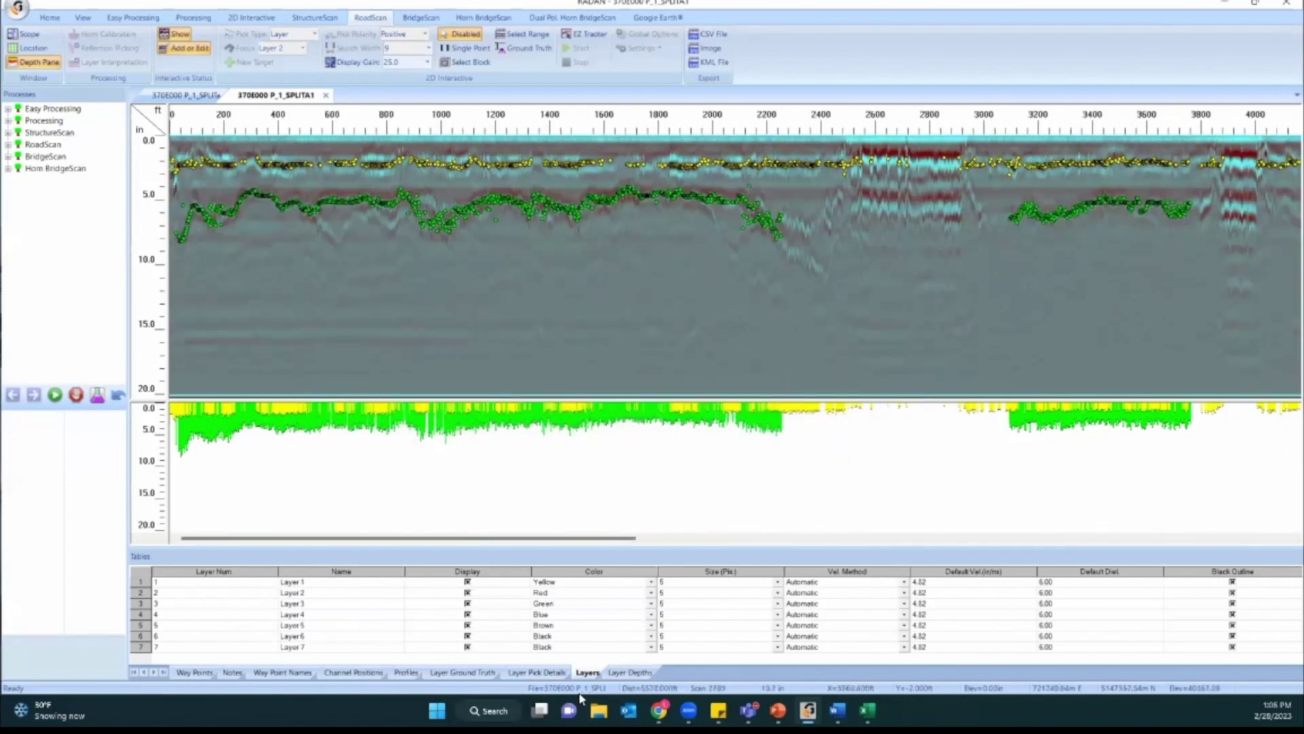
Open the full-file JPG from Desktop > 370E000 GPR > PROC to check it, then close the viewer.
{"action": "left_click", "coordinate": [599, 710]}
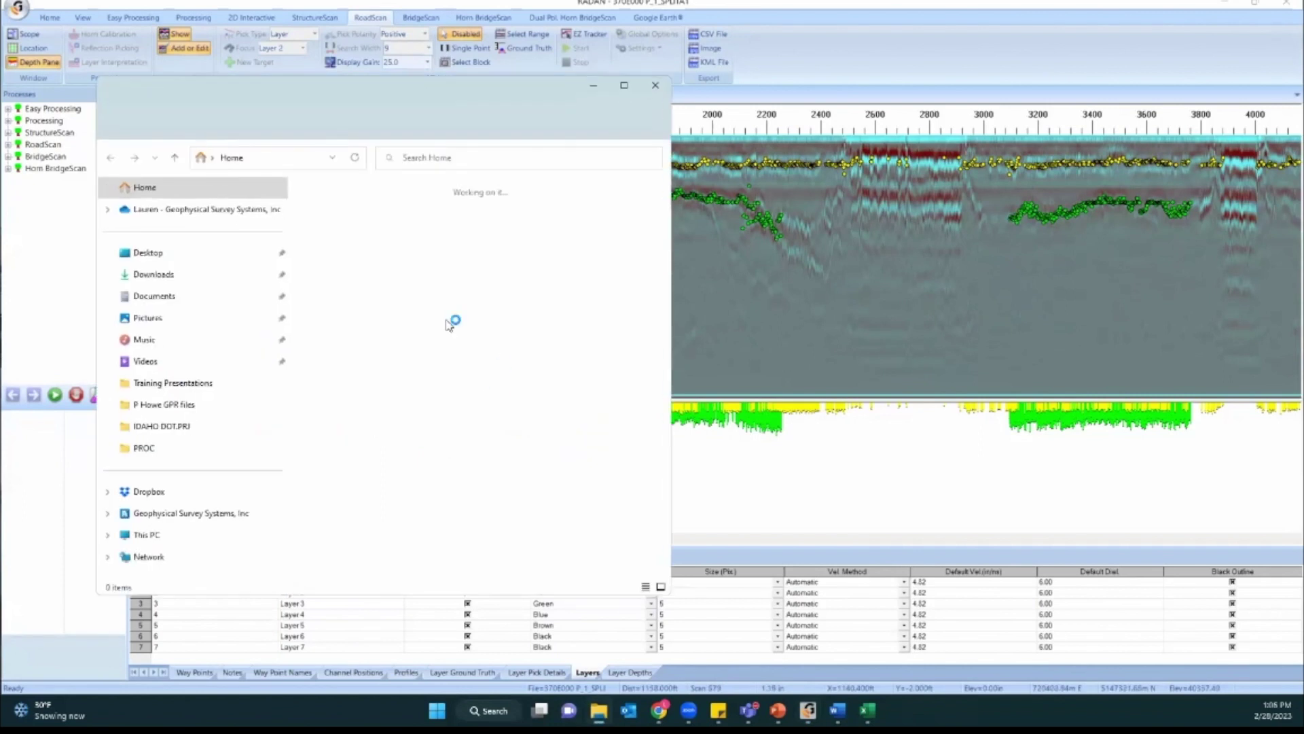
{"action": "left_click", "coordinate": [157, 253]}
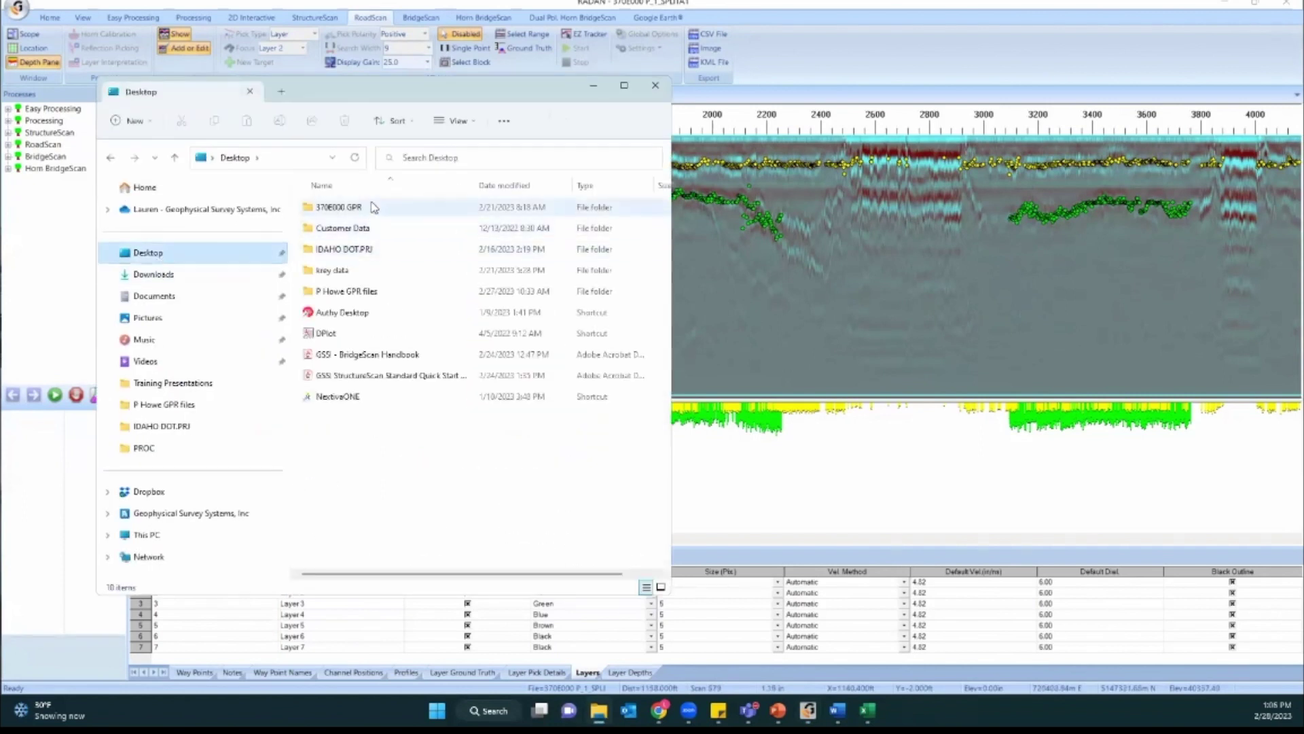
{"action": "double_click", "coordinate": [372, 207]}
{"action": "double_click", "coordinate": [361, 212]}
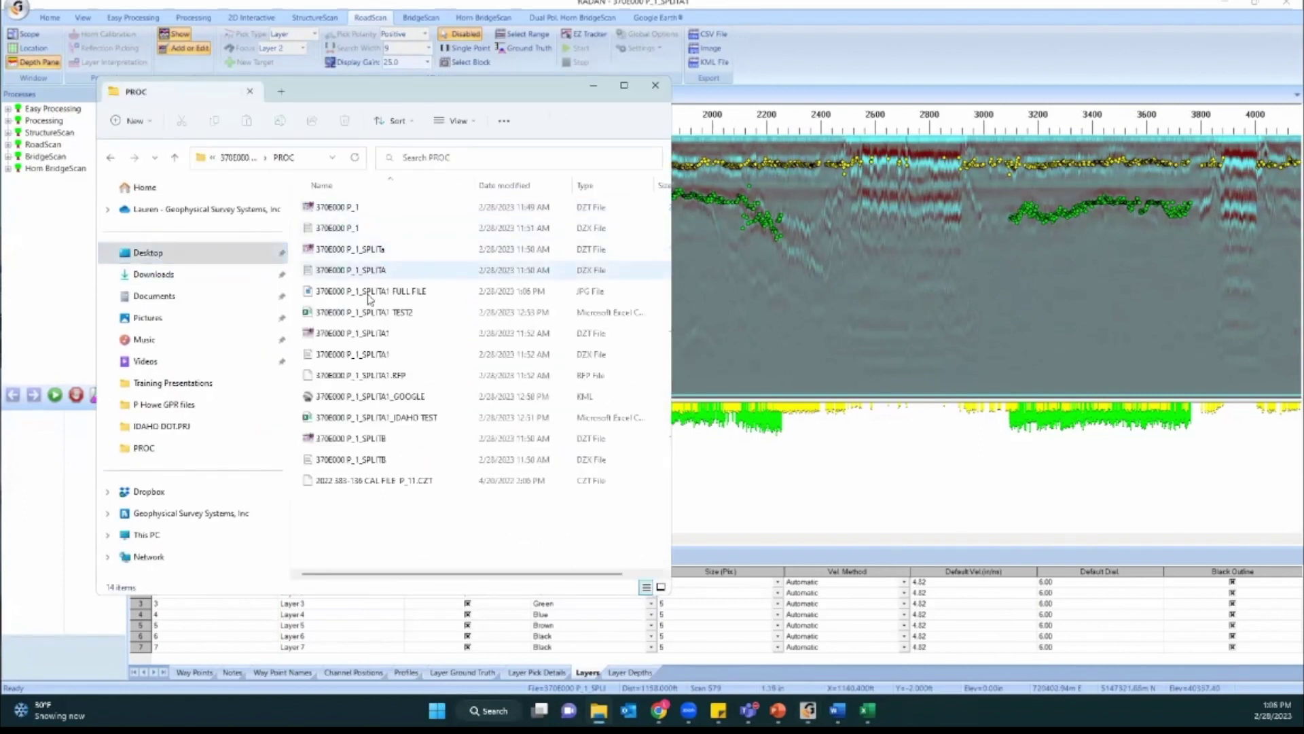
{"action": "double_click", "coordinate": [372, 293]}
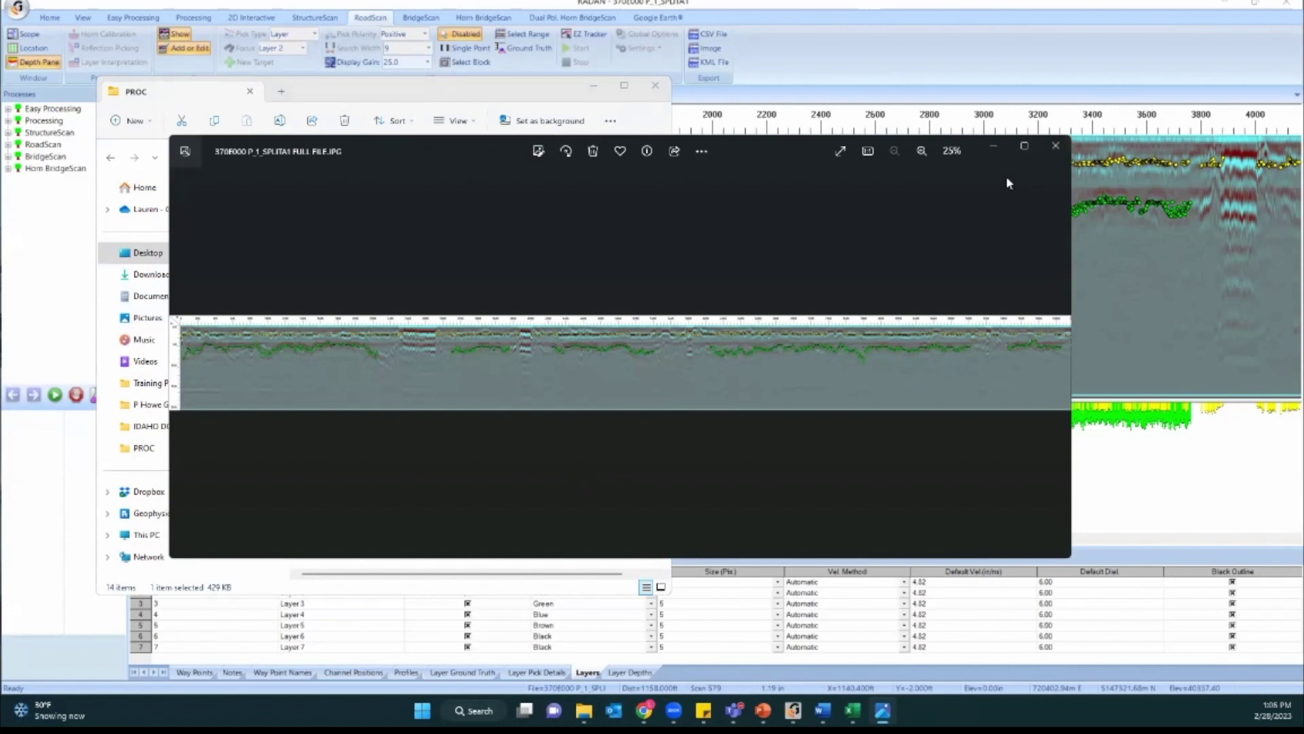
{"action": "left_click", "coordinate": [1058, 145]}
{"action": "left_click", "coordinate": [49, 17]}
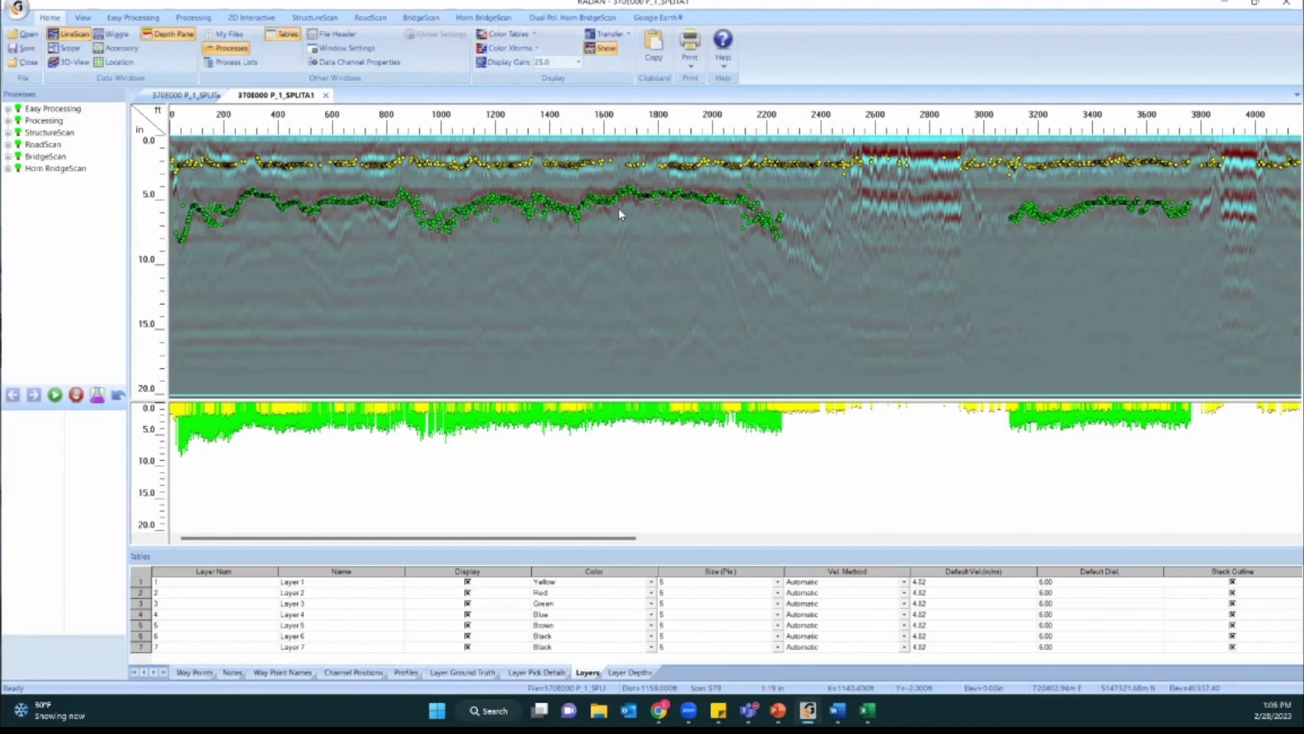
Save the 370E000 P_1_SPLITA1 radargram and view the Save As file format options.
{"action": "left_click", "coordinate": [15, 50]}
{"action": "left_click", "coordinate": [17, 9]}
{"action": "mouse_move", "coordinate": [54, 154]}
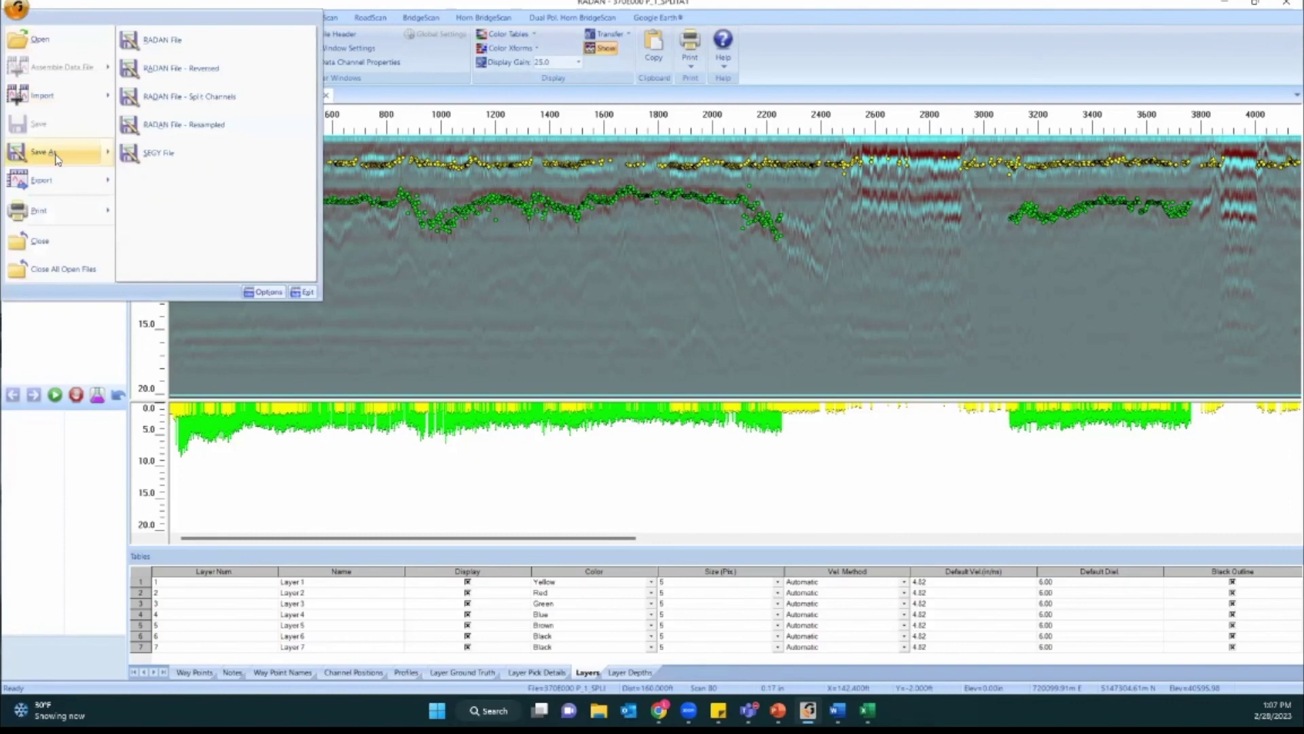